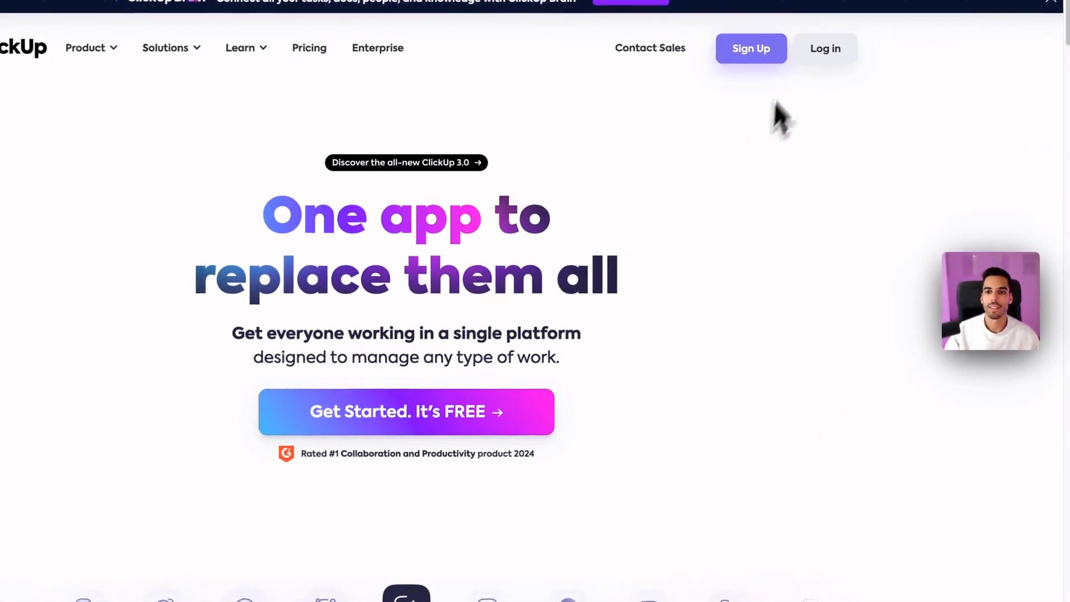
Step: Sign up for a free account with the work email and begin entering the full name
left_click(412, 411)
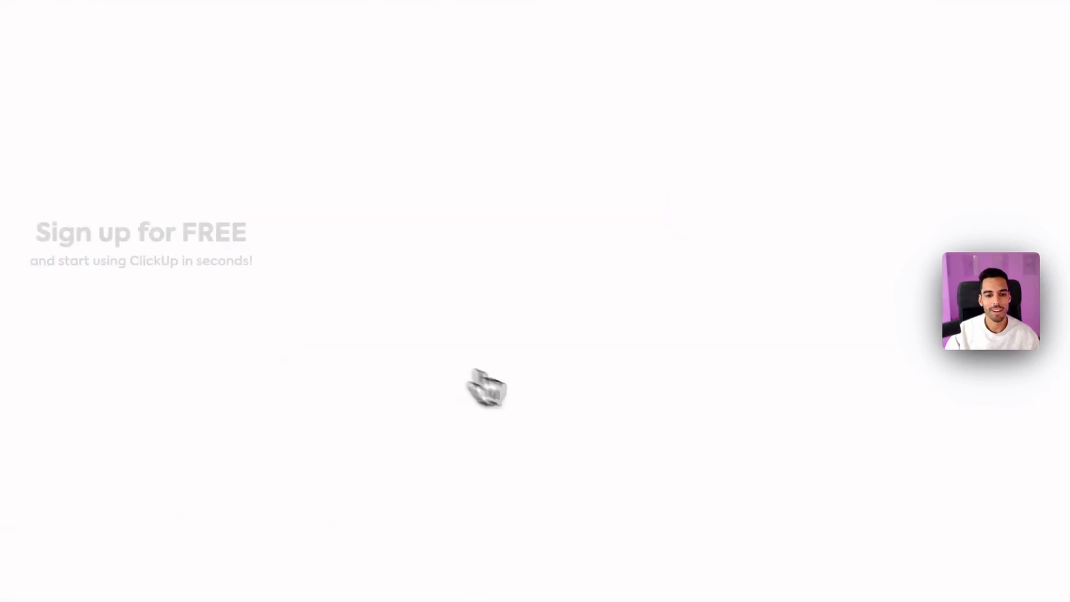
left_click(407, 305)
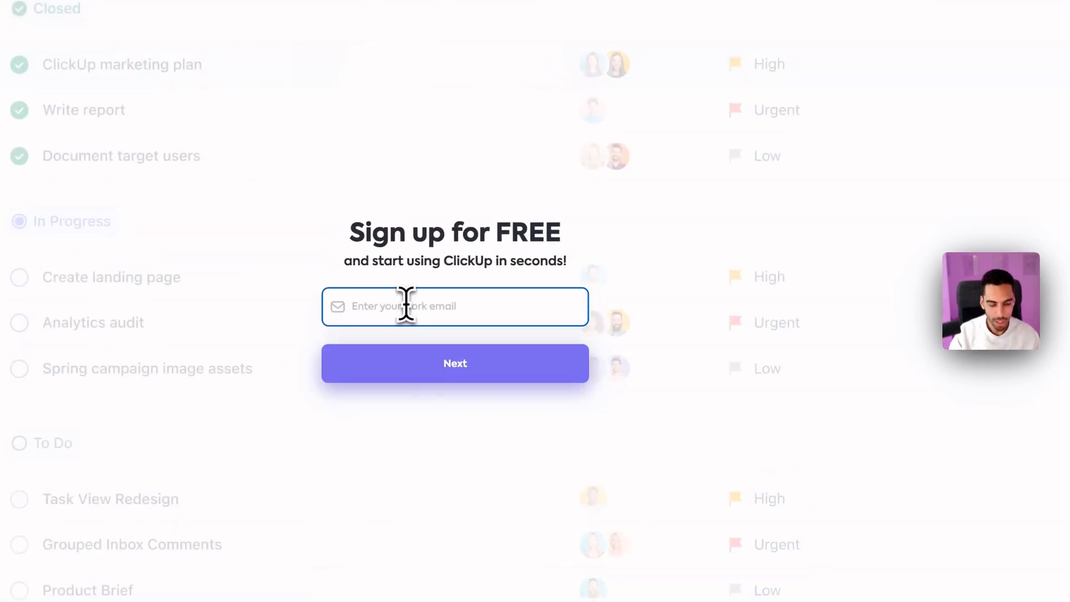
left_click(478, 366)
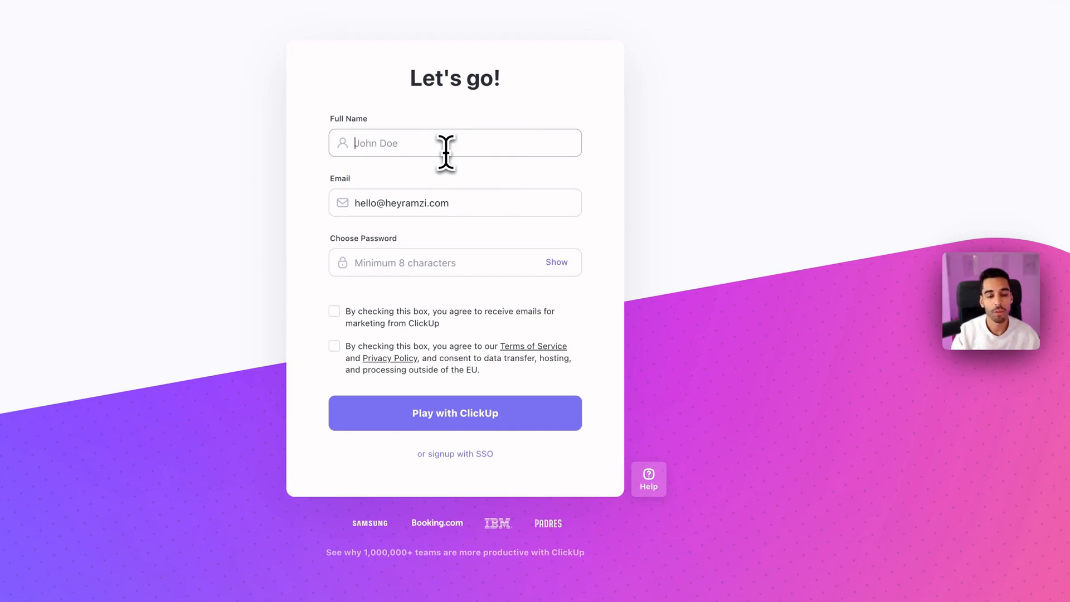
type("R")
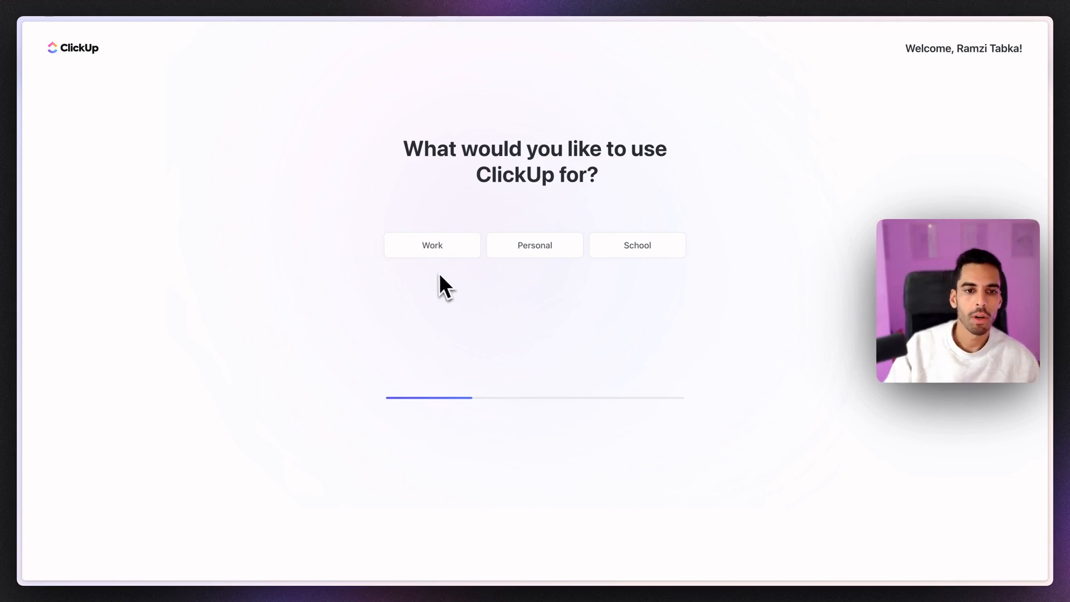
Step: Answer the onboarding questions for Work use, skipping the phone number and invites
left_click(430, 252)
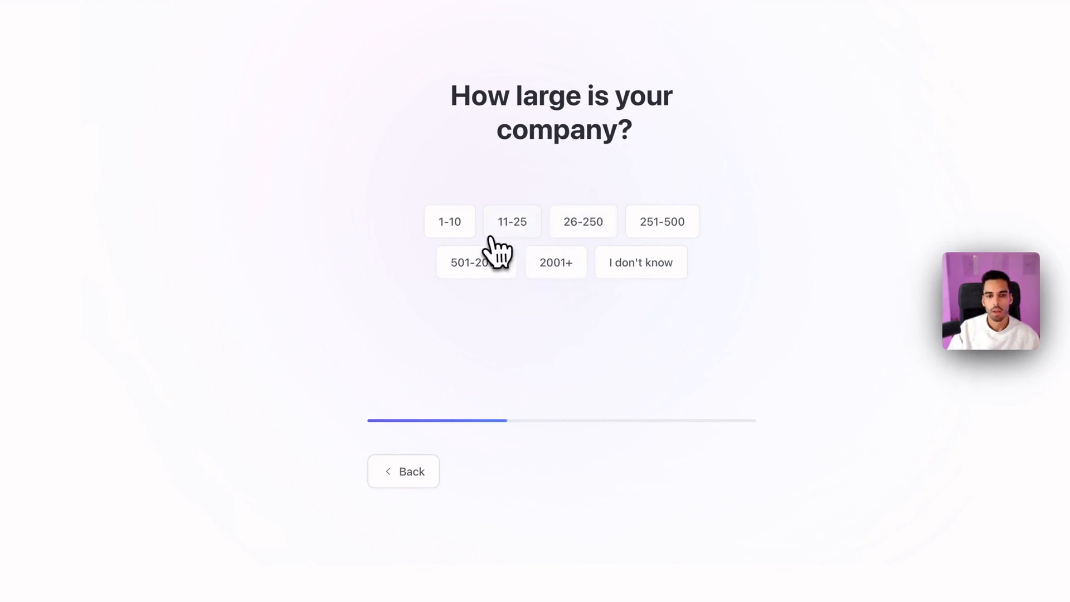
left_click(584, 223)
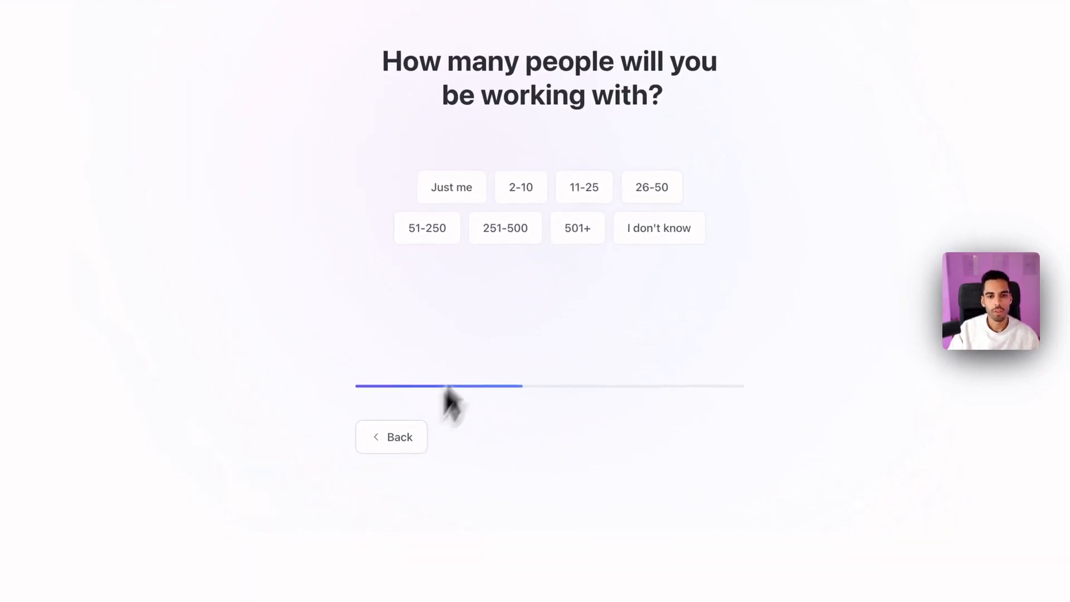
left_click(646, 196)
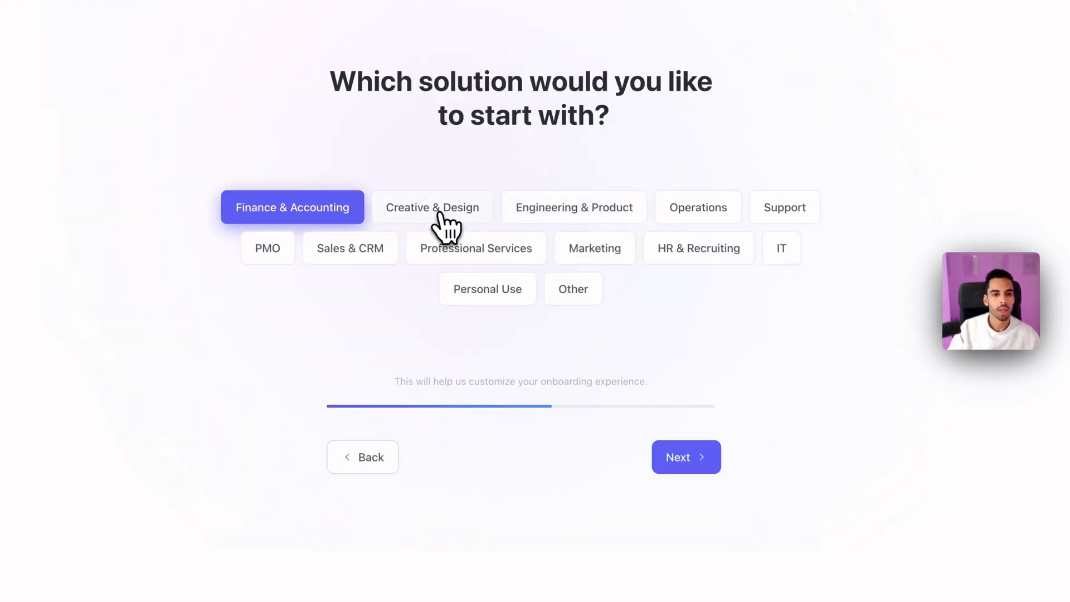
left_click(440, 212)
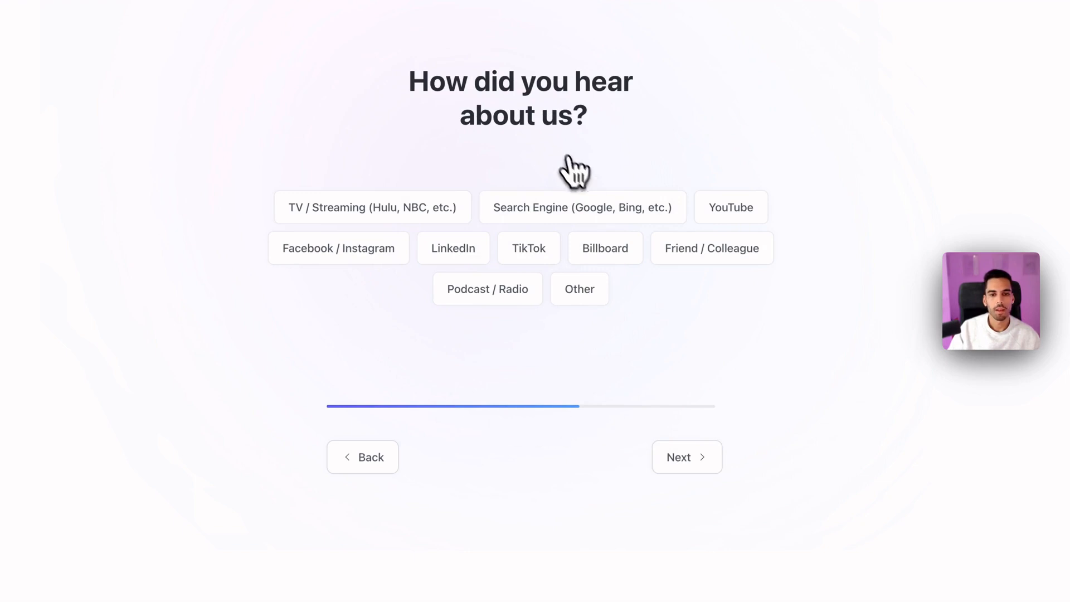
left_click(689, 461)
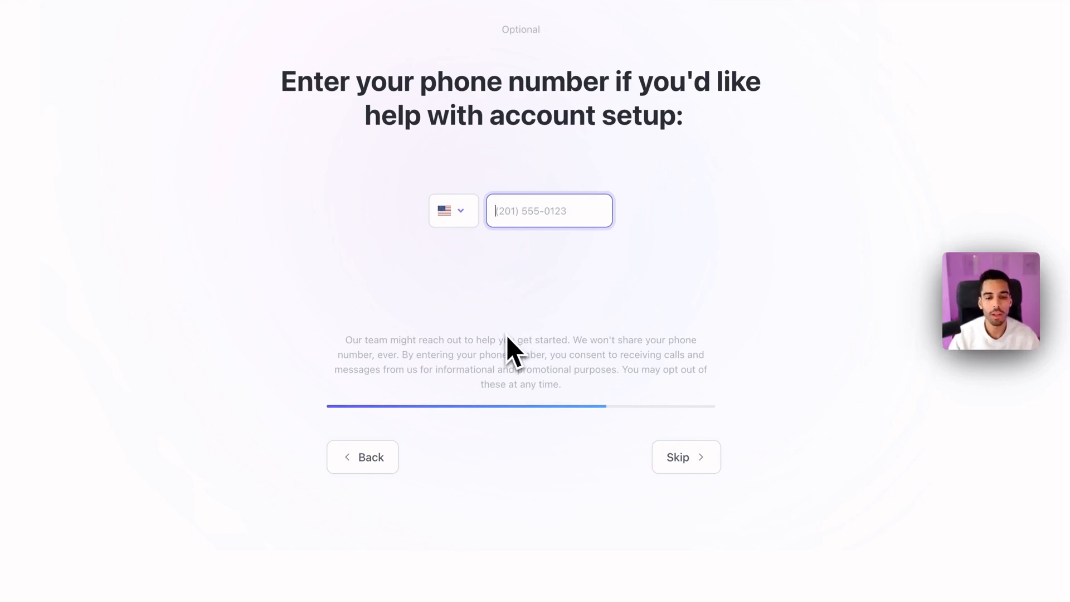
left_click(684, 466)
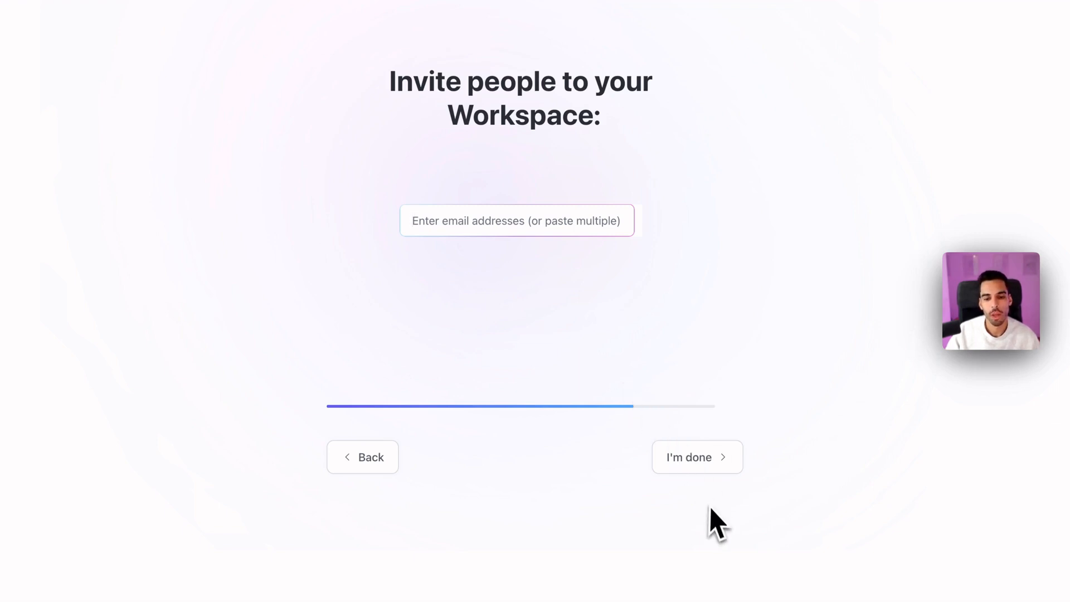
left_click(690, 458)
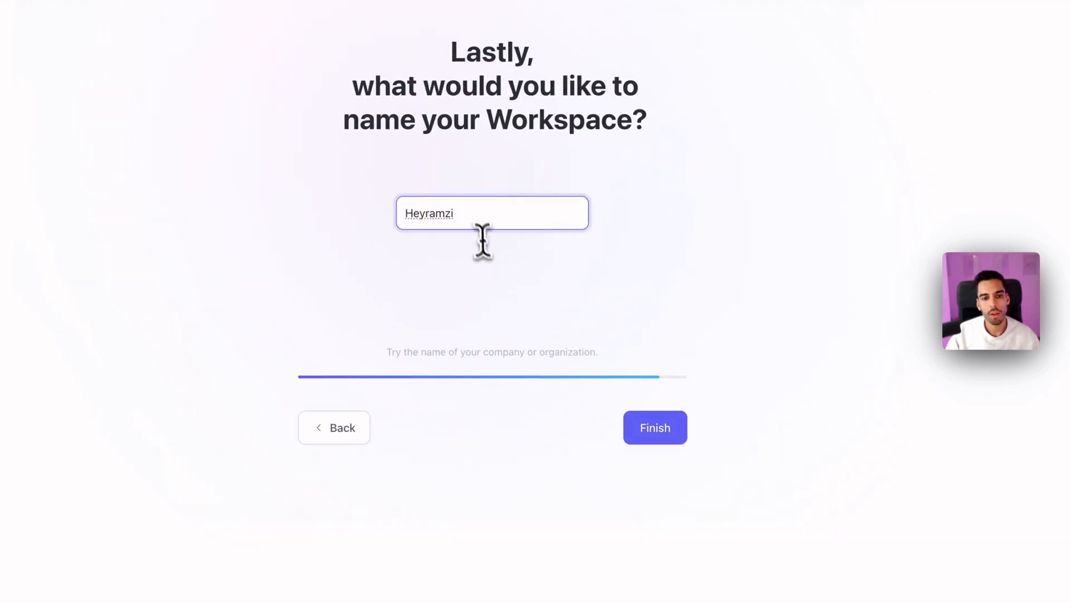
Step: Rename the workspace to HERO and finish onboarding
left_click_drag(482, 222, 367, 217)
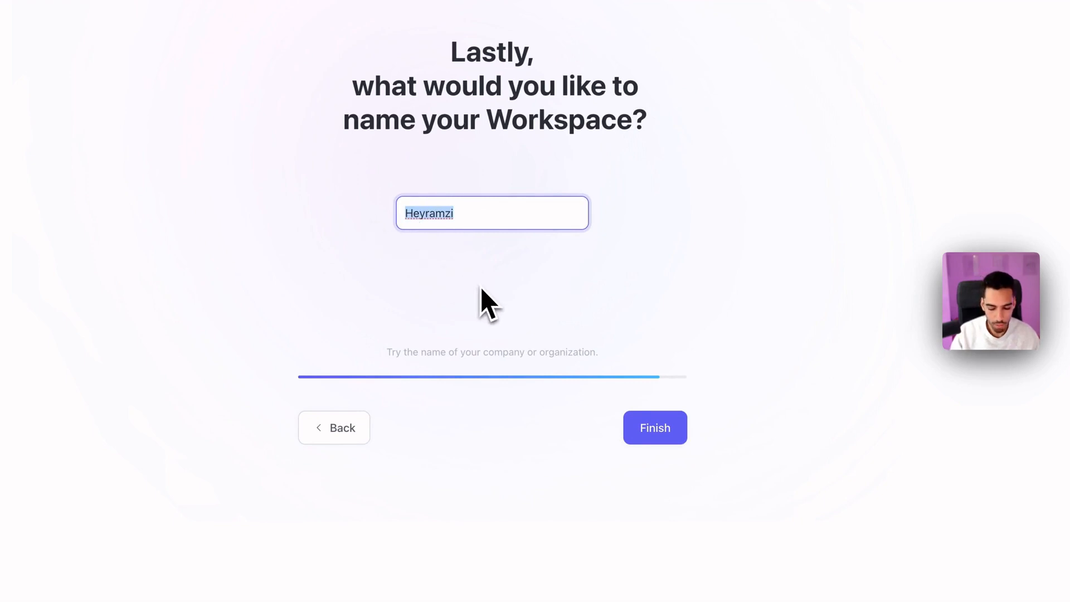
type("HERO")
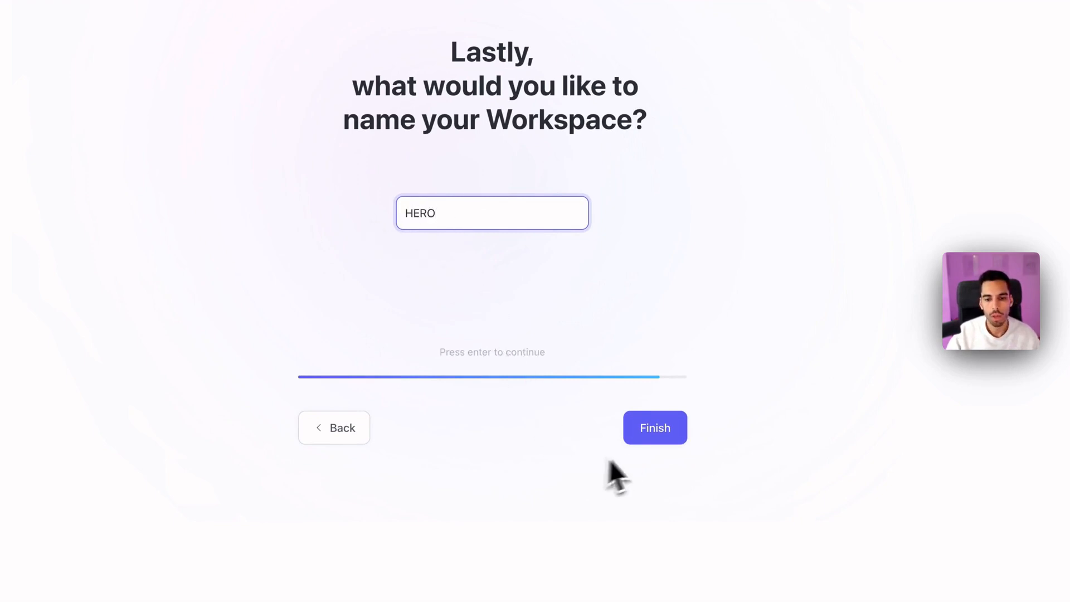
left_click(648, 430)
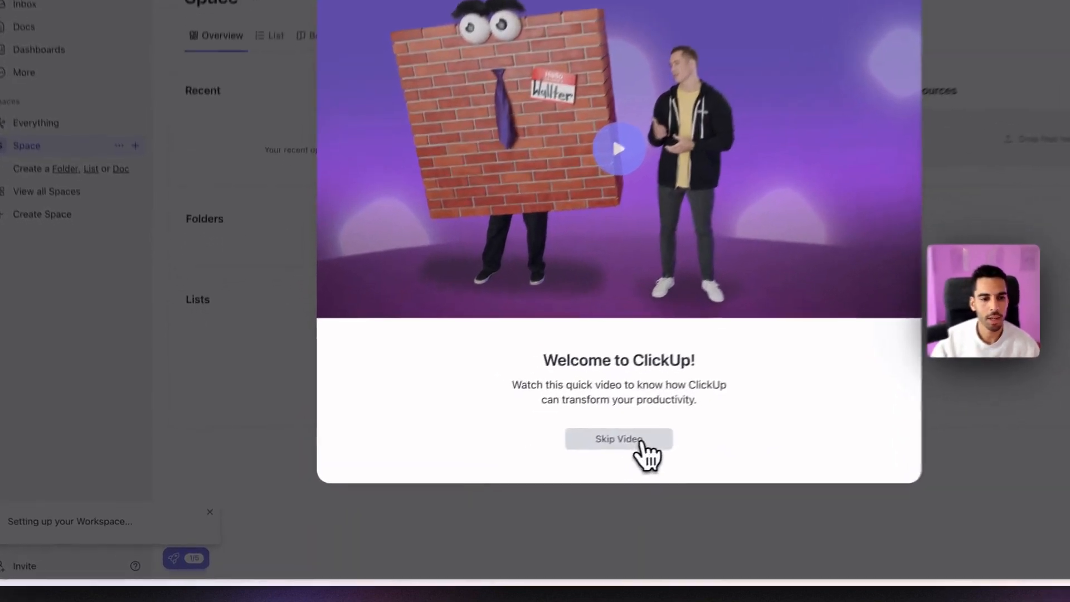
Step: Dismiss the welcome video and checklist, then delete Team Space by pasting its name to confirm
left_click(553, 470)
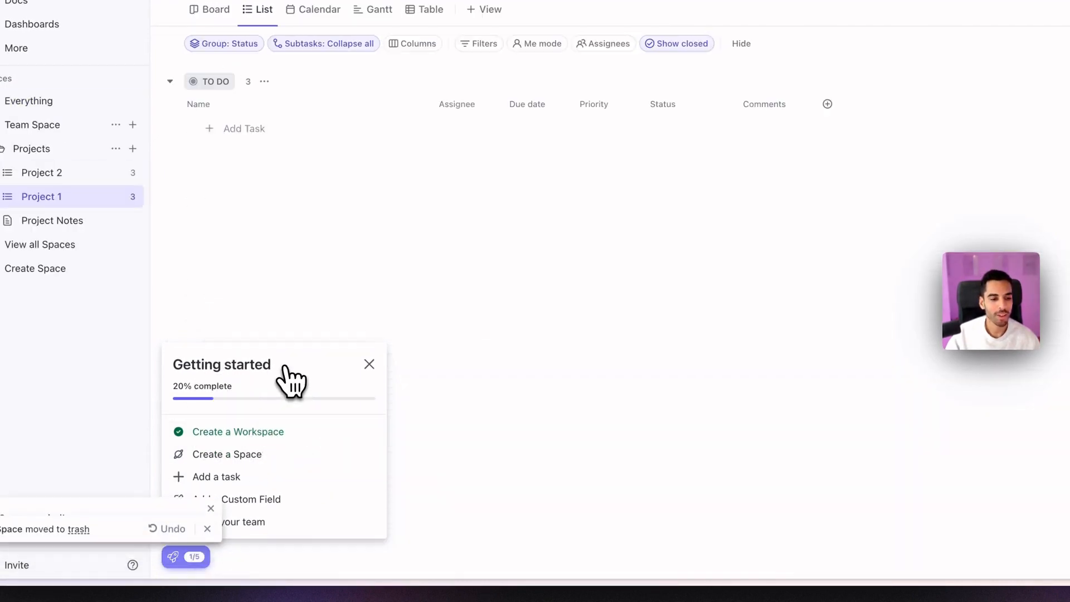
left_click(369, 364)
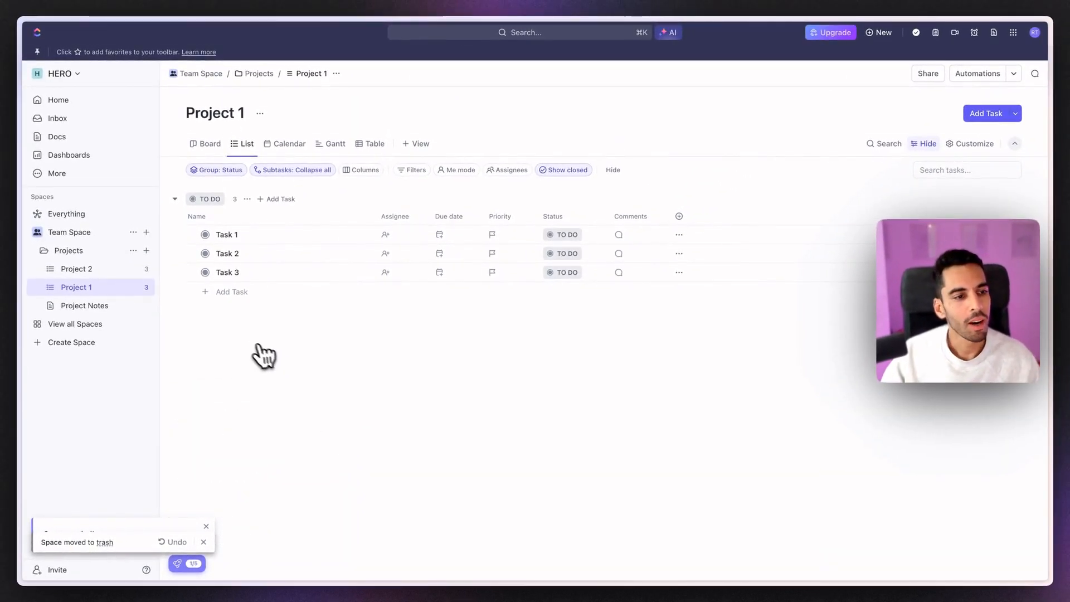
right_click(68, 238)
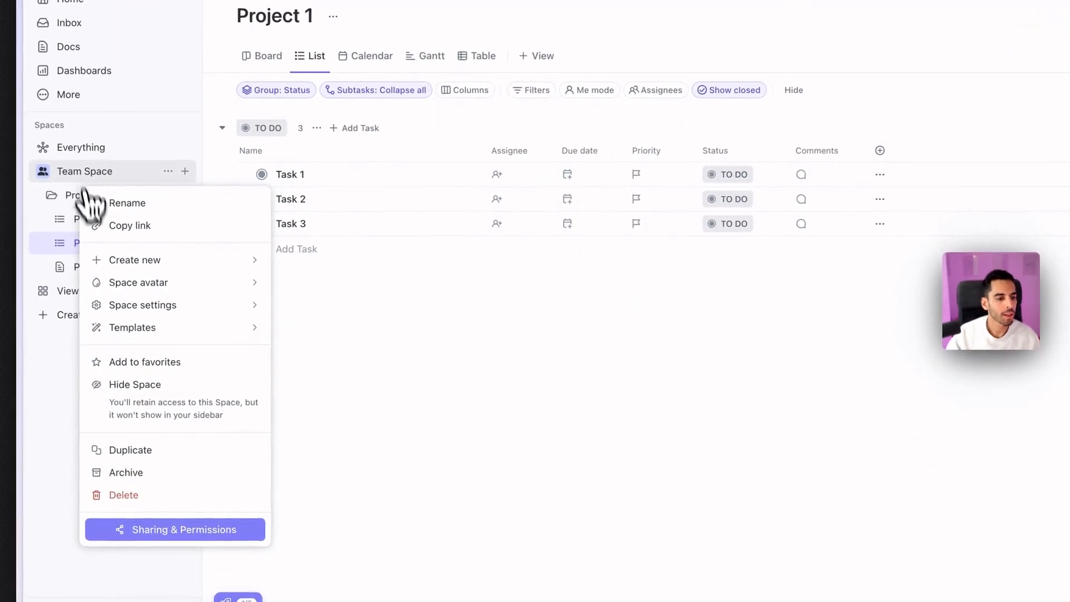
left_click(136, 498)
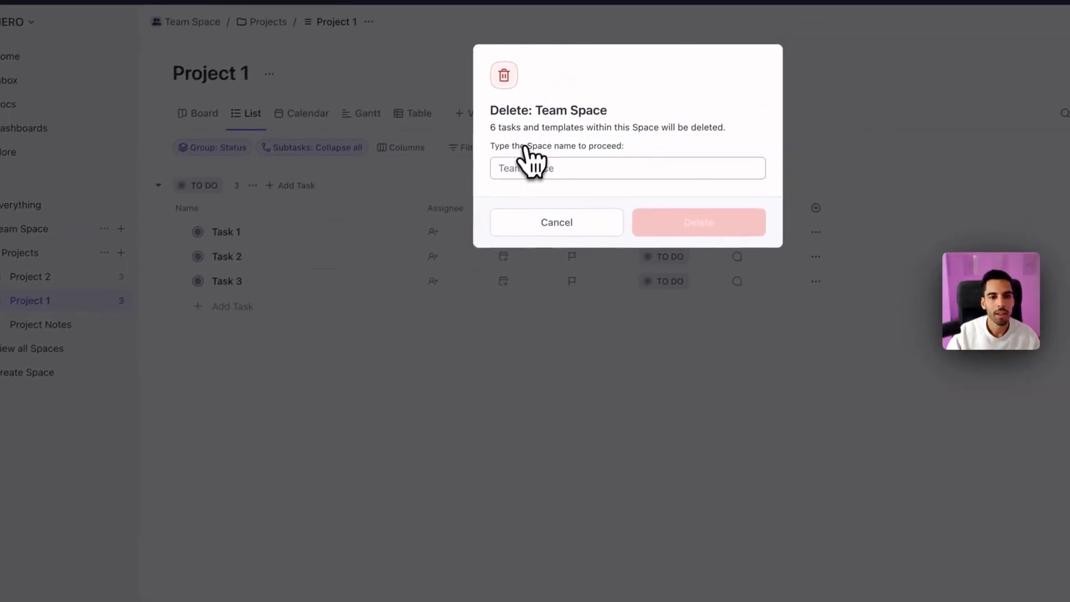
left_click_drag(536, 115, 550, 117)
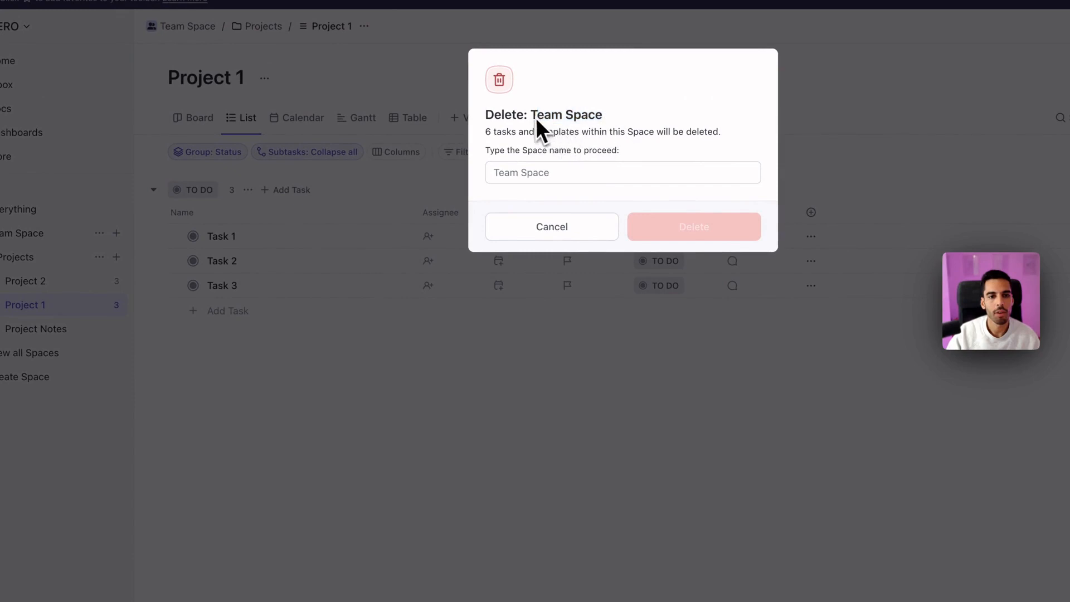
key("ctrl+c")
left_click(601, 172)
key("ctrl+v")
left_click(688, 229)
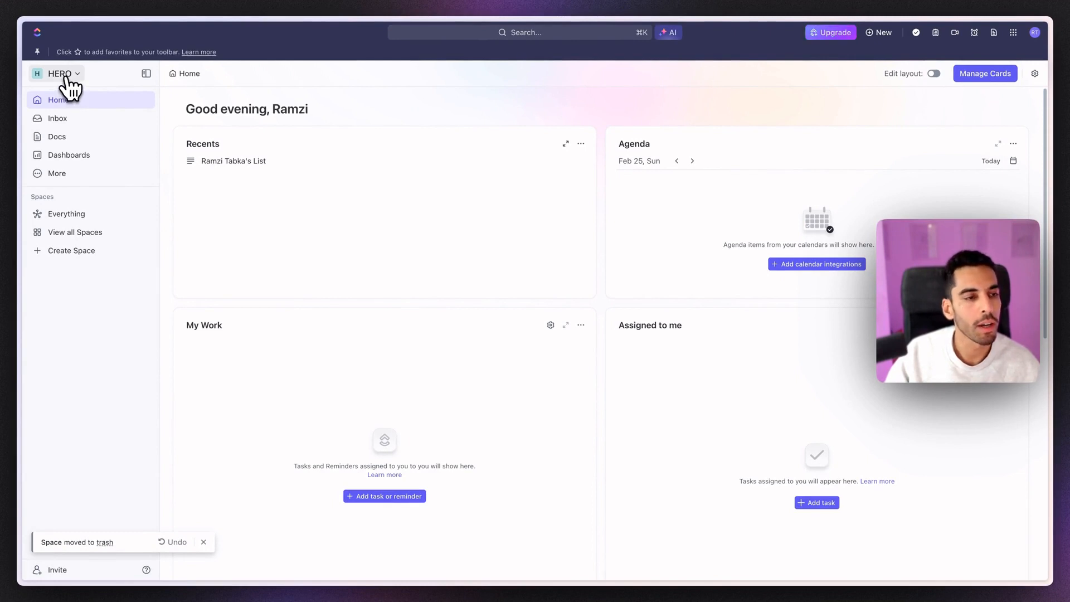
Step: Open My Settings from the HERO workspace menu
left_click(66, 79)
left_click(85, 132)
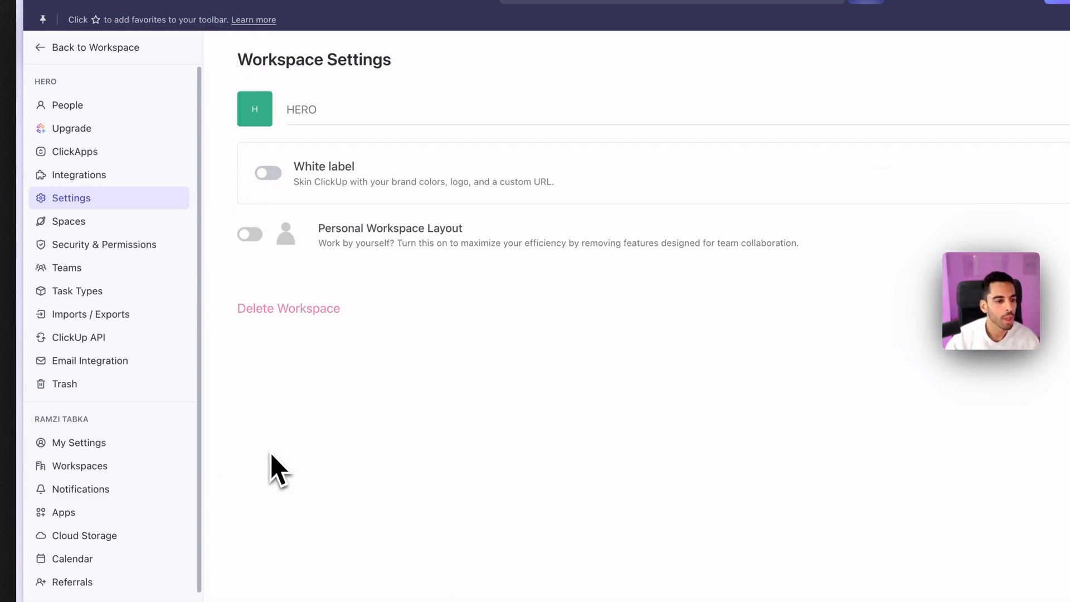
left_click(101, 446)
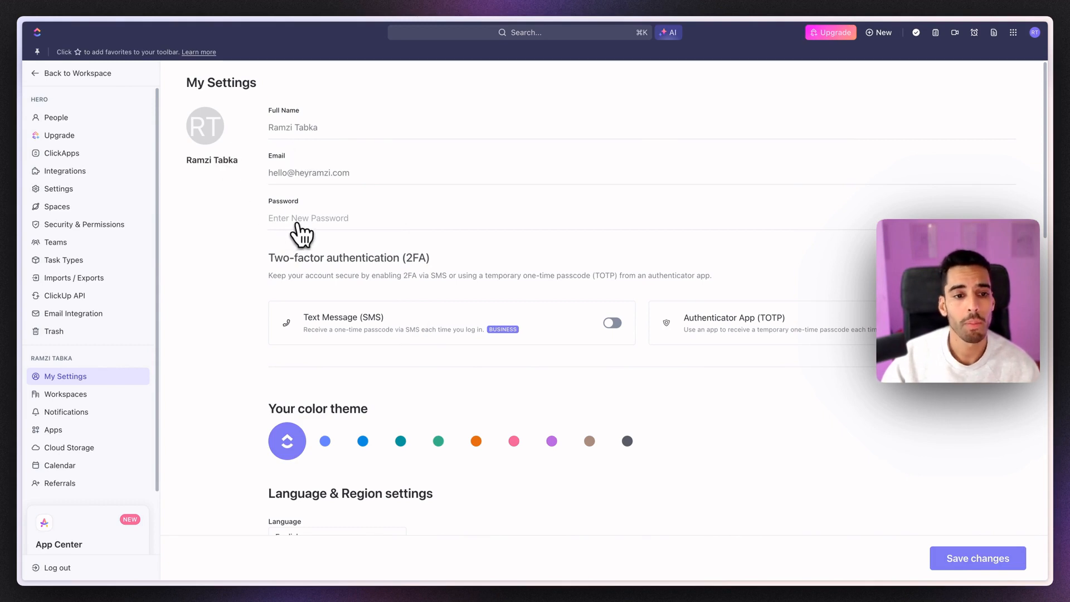
scroll(607, 290, "down", 3)
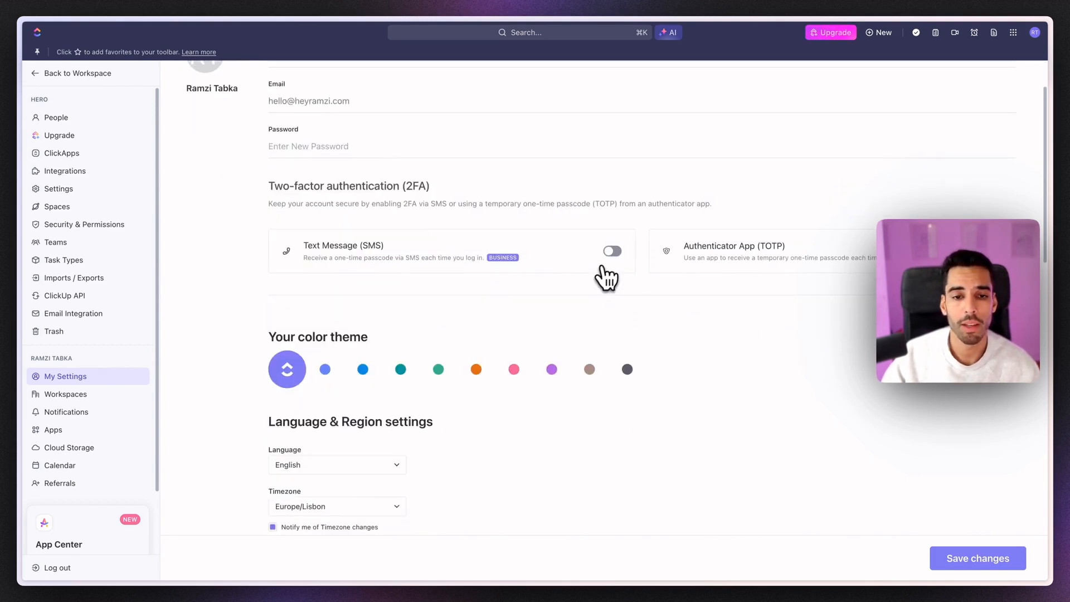
scroll(446, 265, "up", 3)
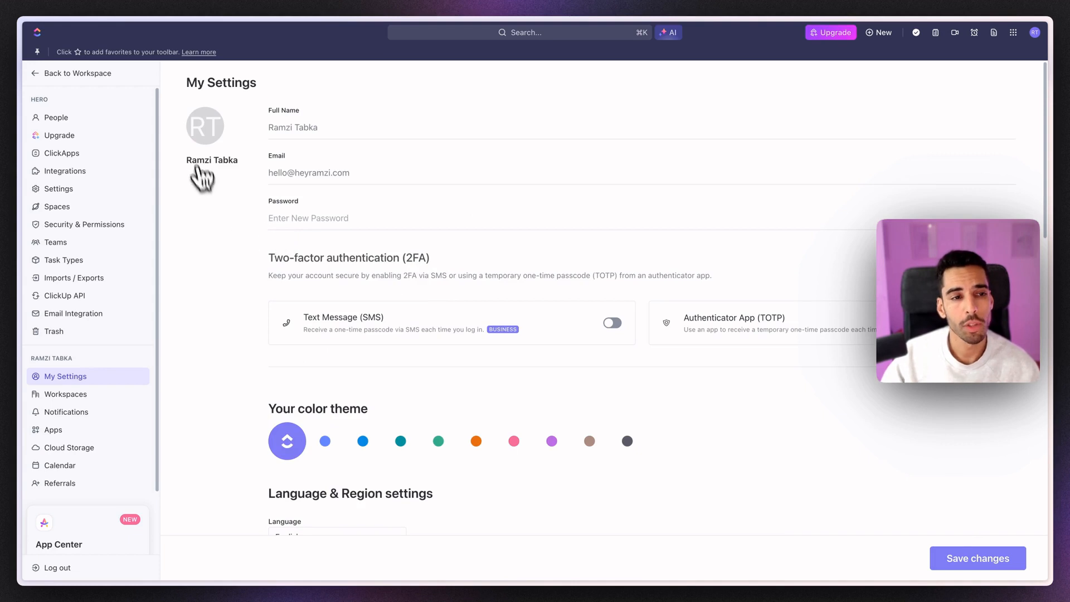
Step: Upload a portrait photo, crop it and save it as the custom avatar
left_click(213, 136)
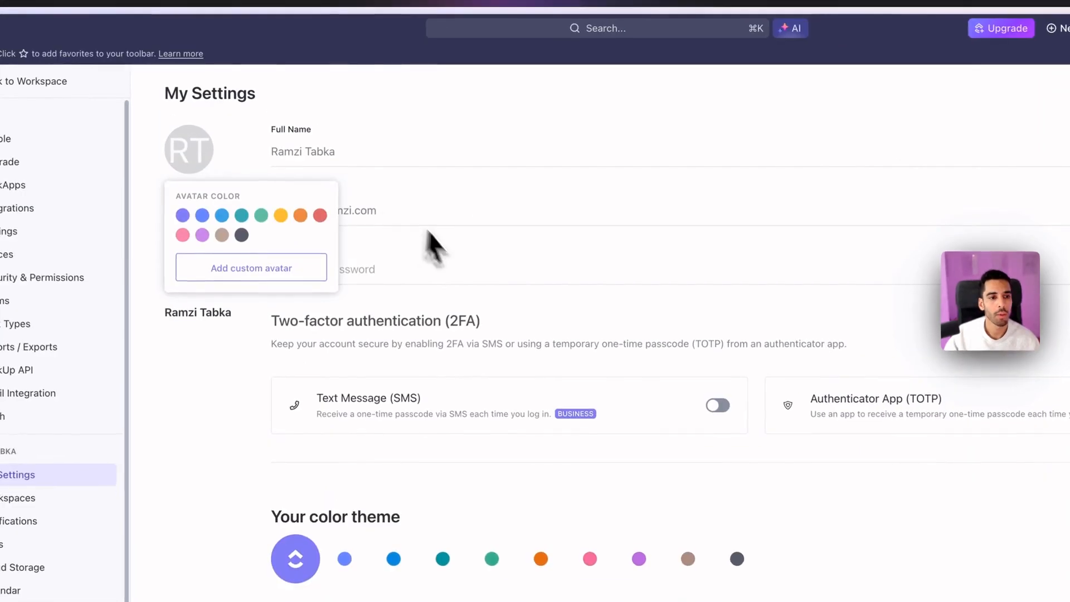
left_click(255, 220)
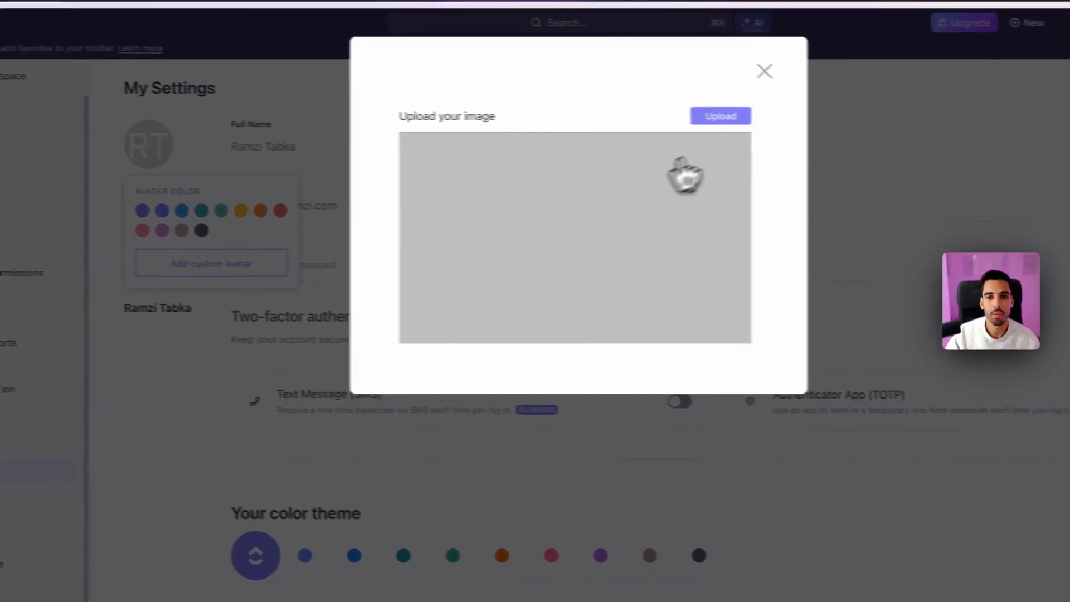
left_click(761, 122)
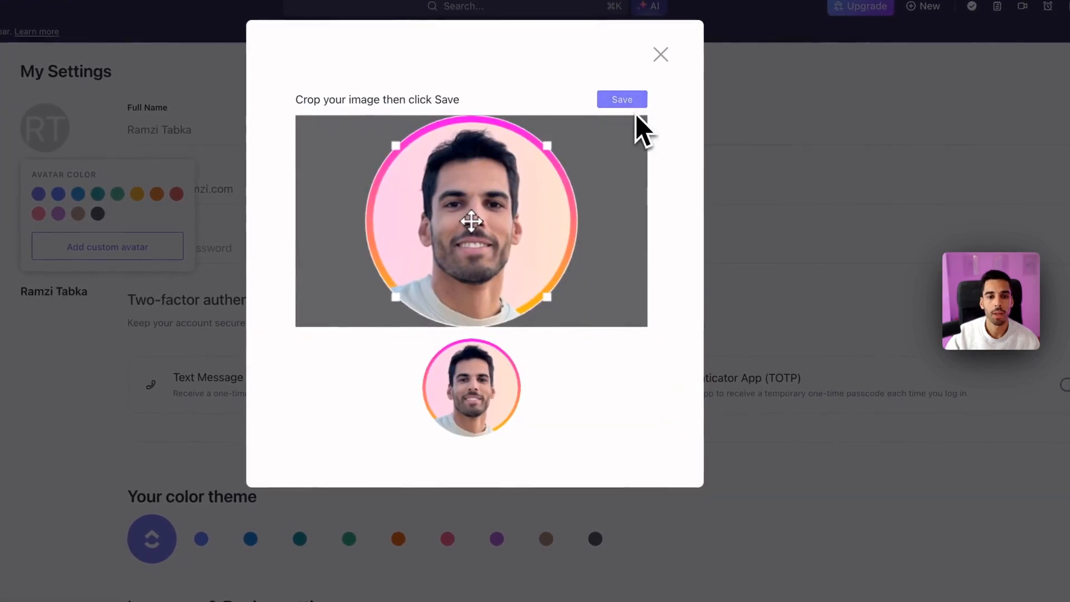
left_click(621, 100)
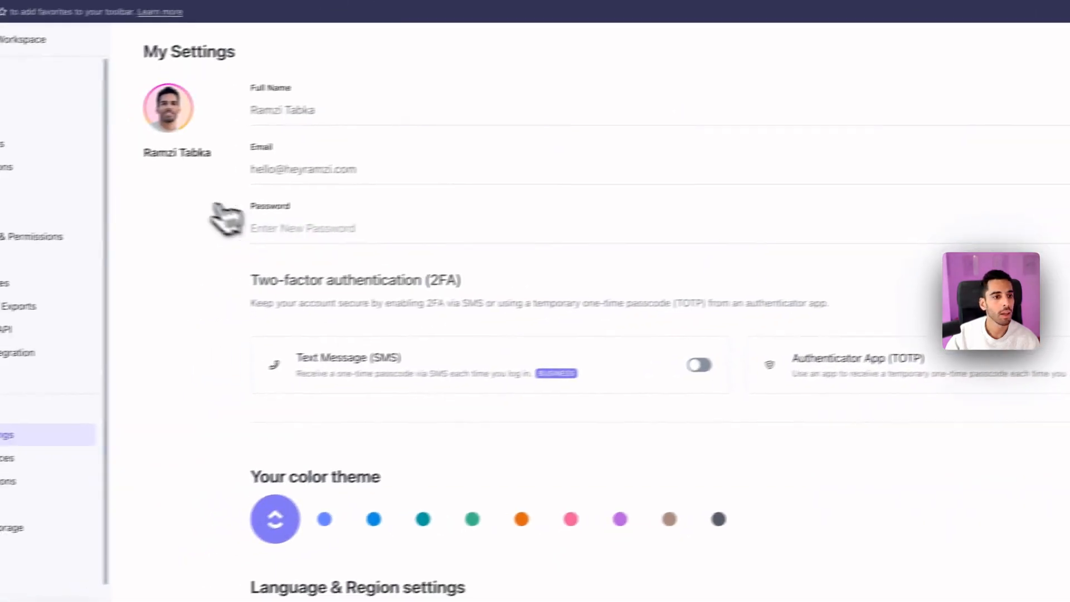
scroll(248, 210, "down", 2)
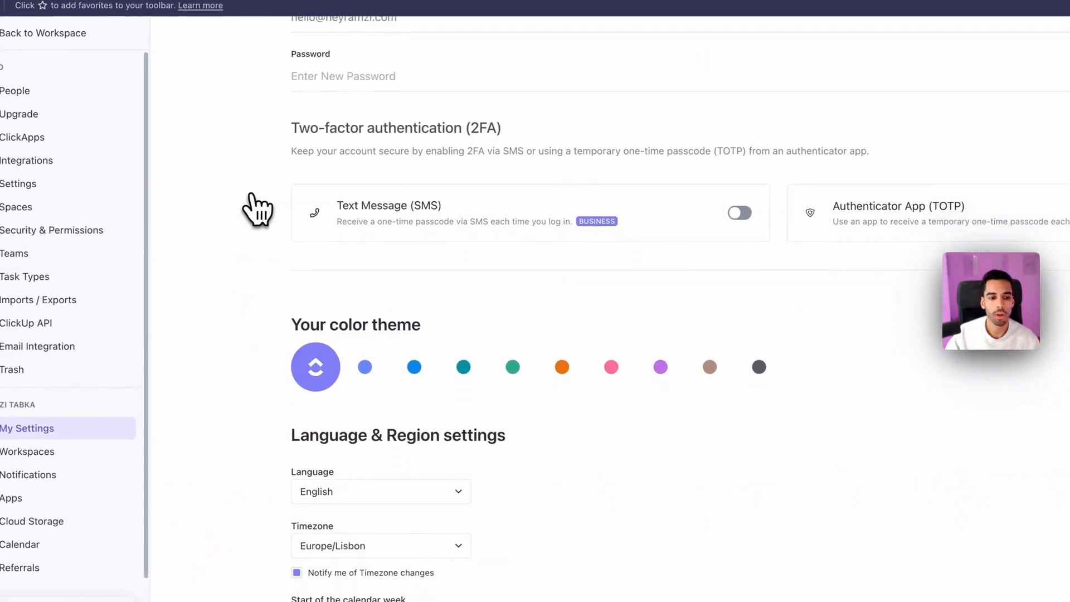
scroll(418, 200, "up", 3)
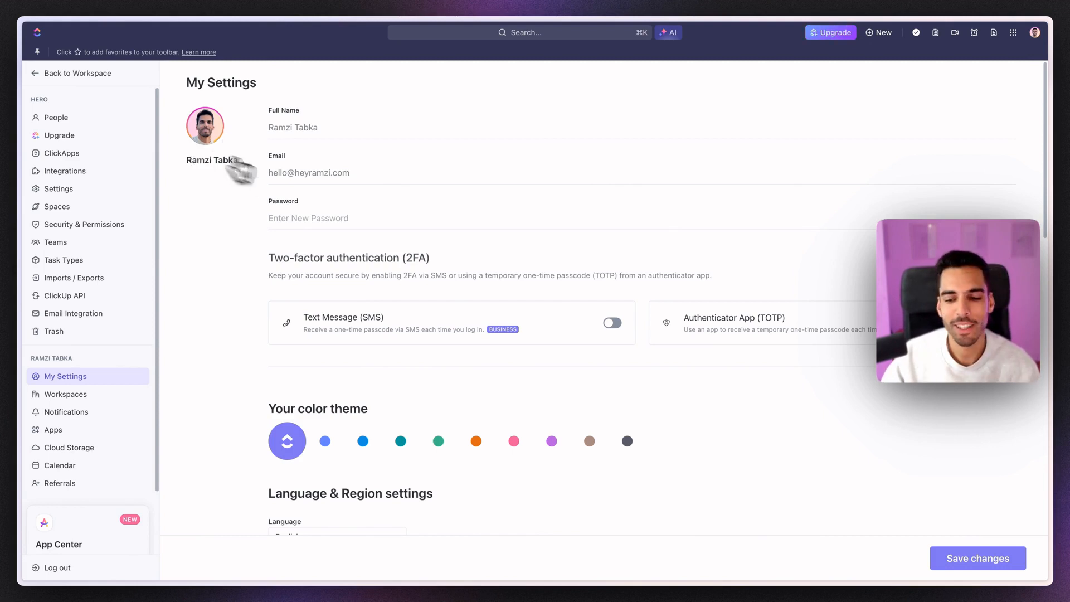
Step: Switch the personal colour theme to purple and review the Preferences settings
scroll(599, 315, "down", 5)
scroll(599, 315, "down", 3)
scroll(470, 269, "up", 2)
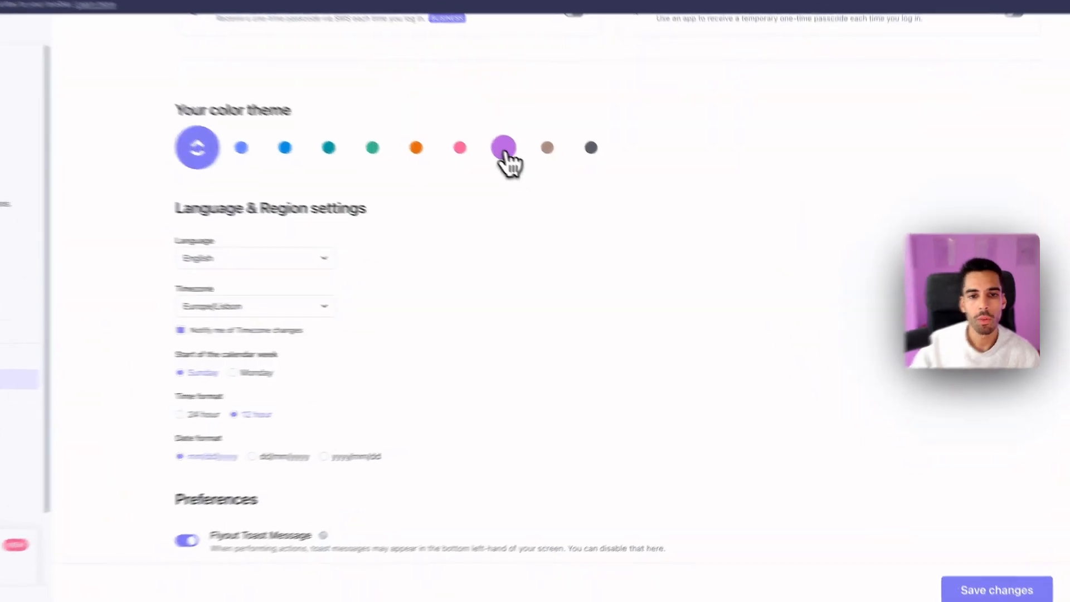
left_click(551, 176)
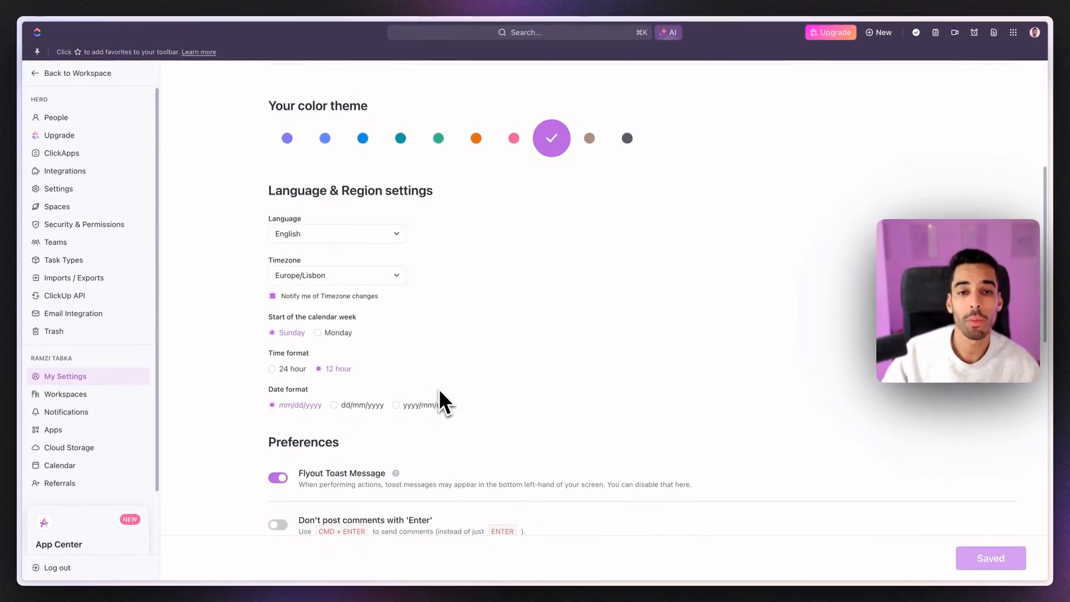
scroll(450, 323, "down", 2)
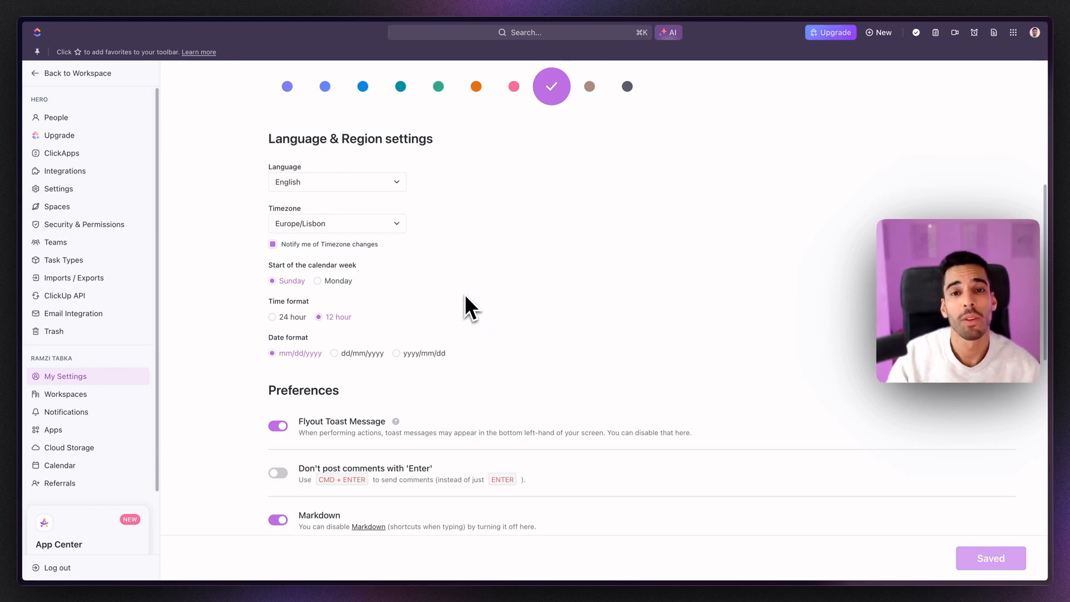
scroll(465, 297, "down", 5)
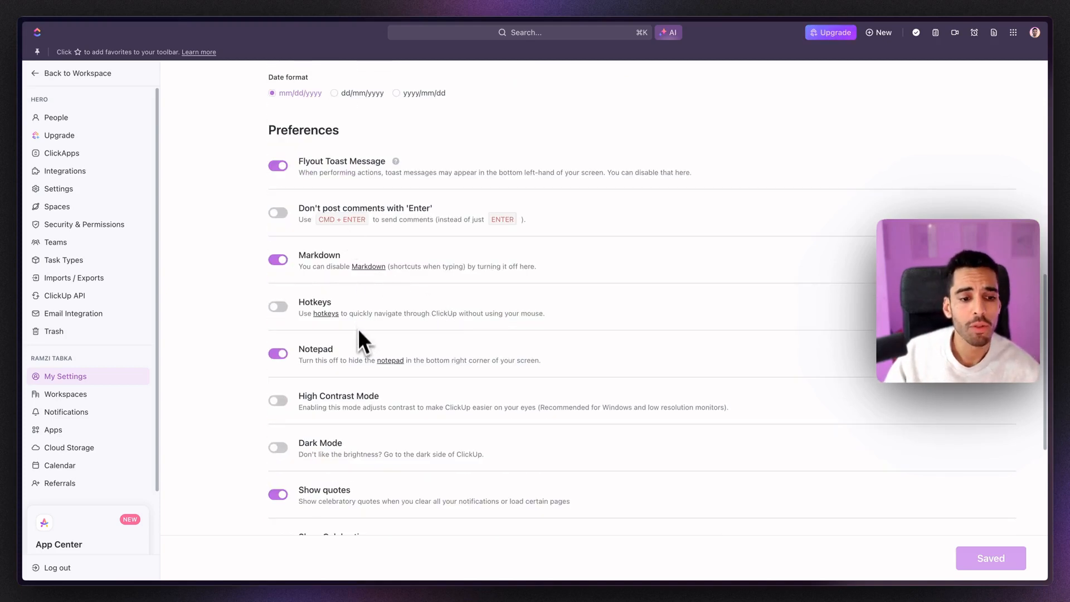
scroll(357, 335, "down", 4)
scroll(357, 337, "up", 4)
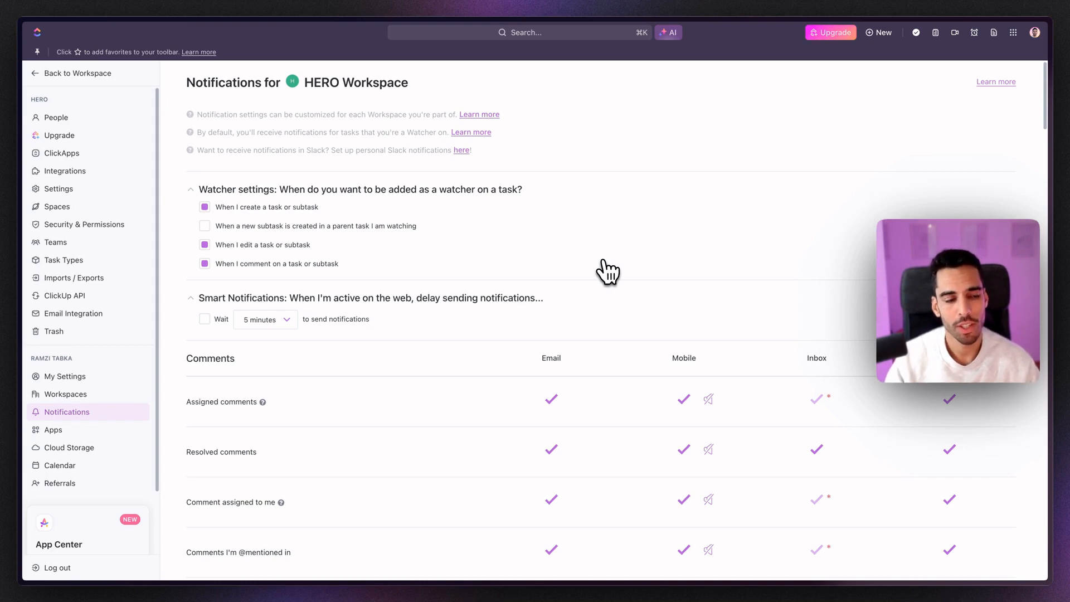
Step: Turn off Mobile and Browser notifications for all comment events
scroll(607, 272, "down", 2)
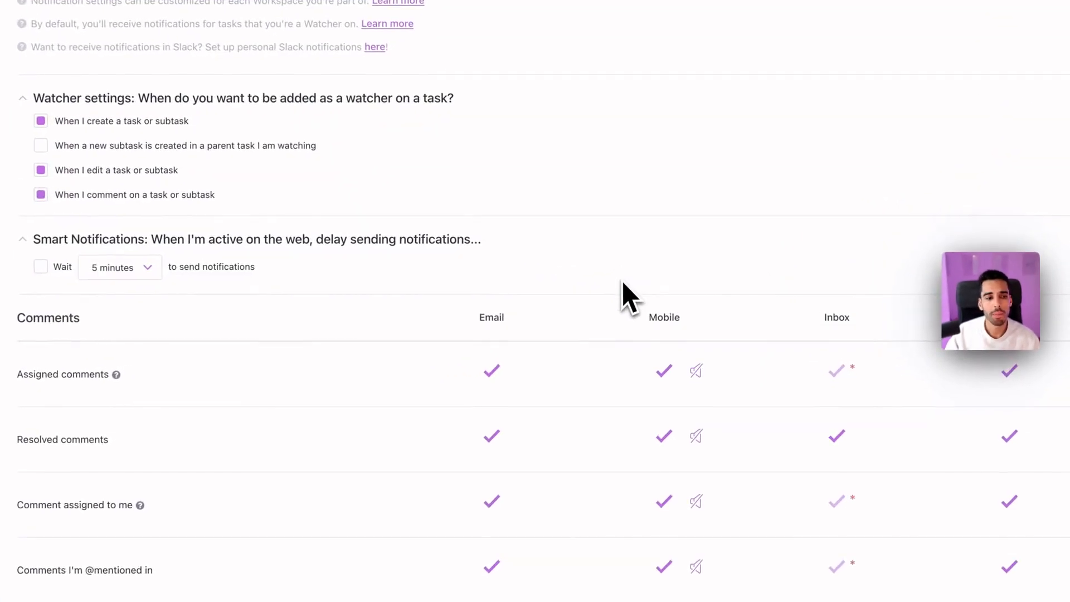
mouse_move(642, 302)
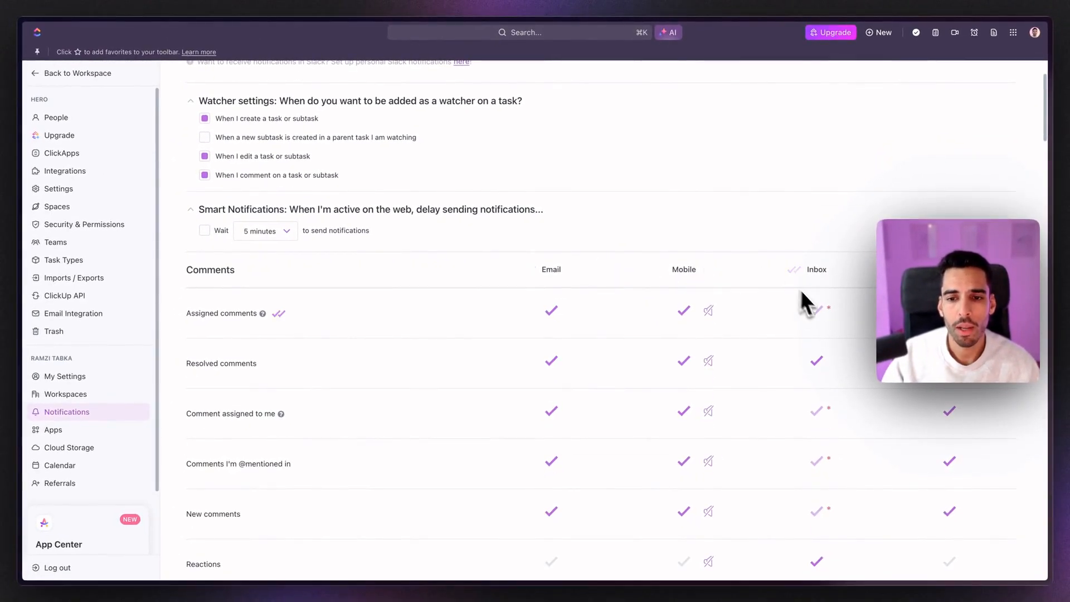
mouse_move(682, 274)
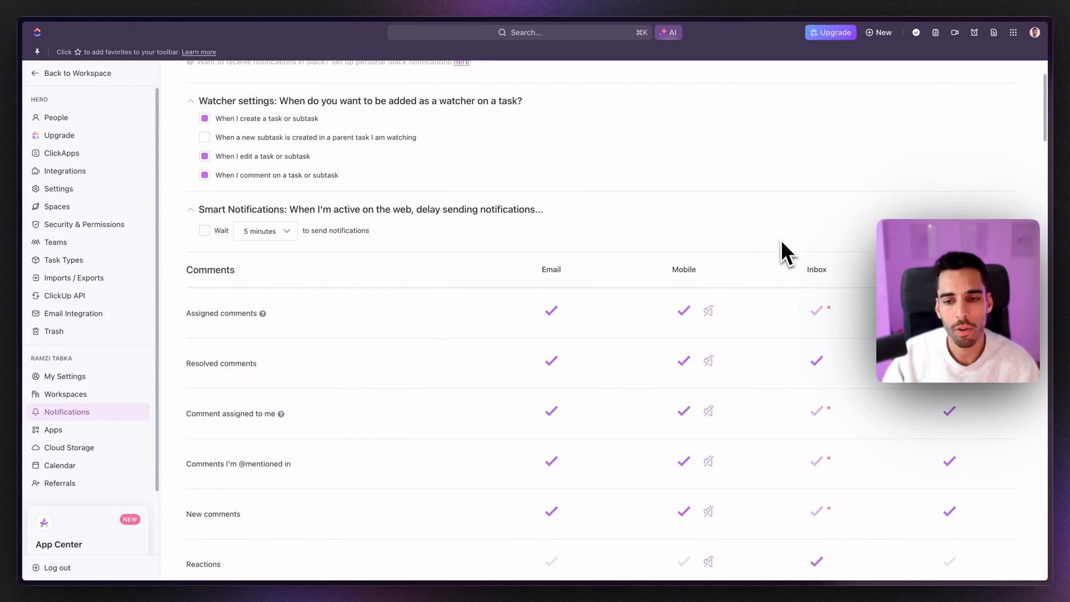
scroll(783, 249, "down", 3)
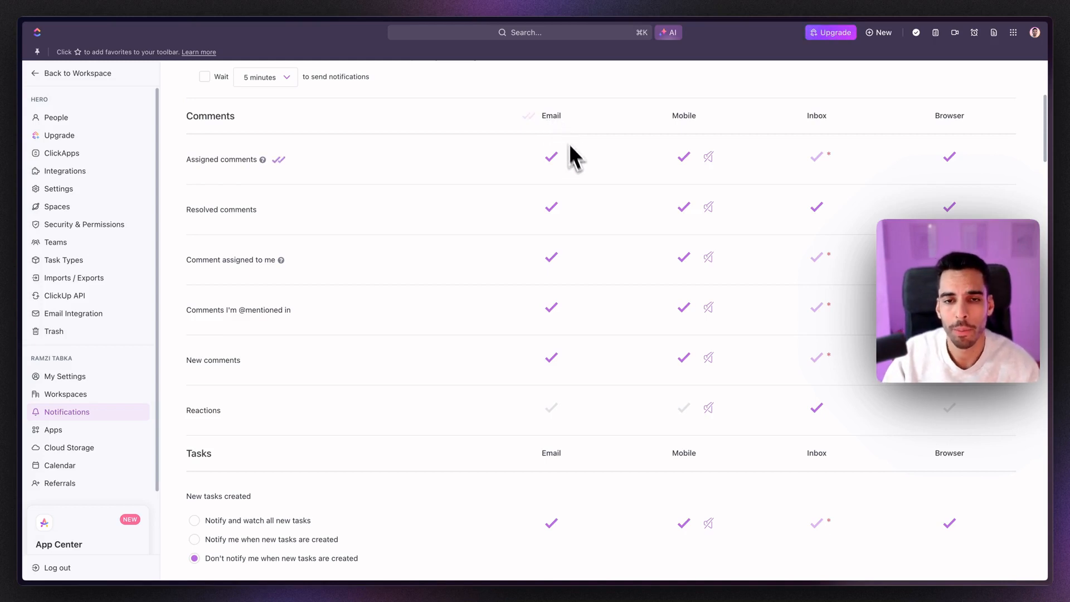
left_click(660, 116)
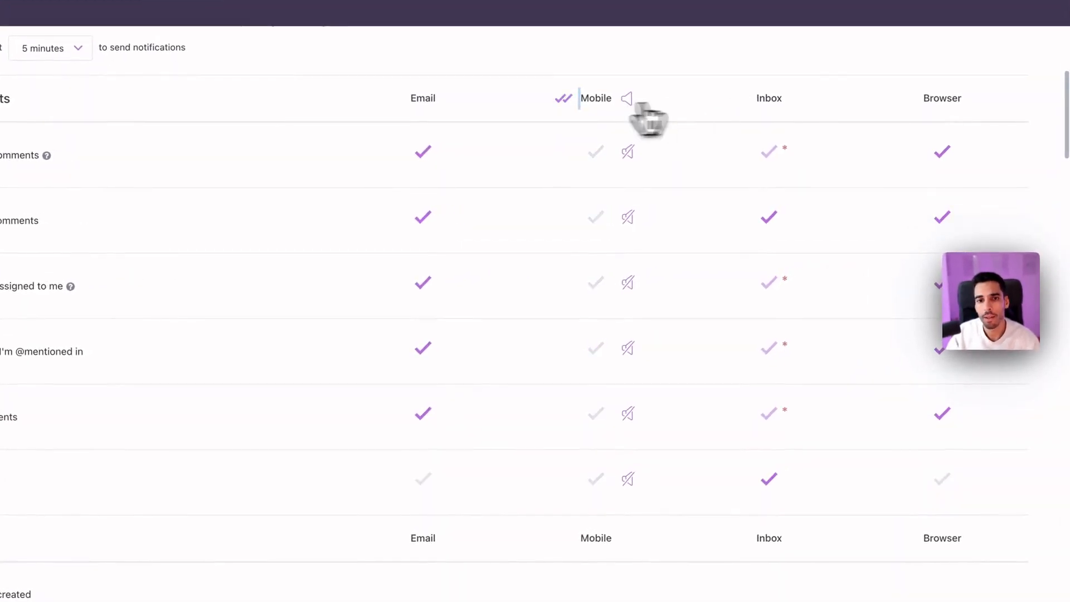
left_click(908, 101)
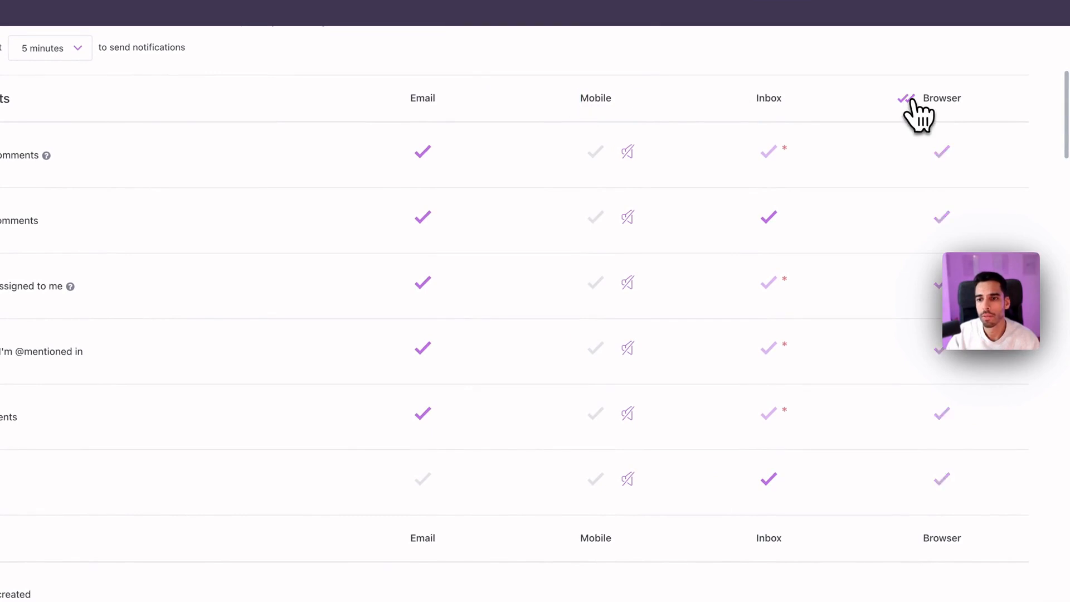
scroll(669, 195, "up", 5)
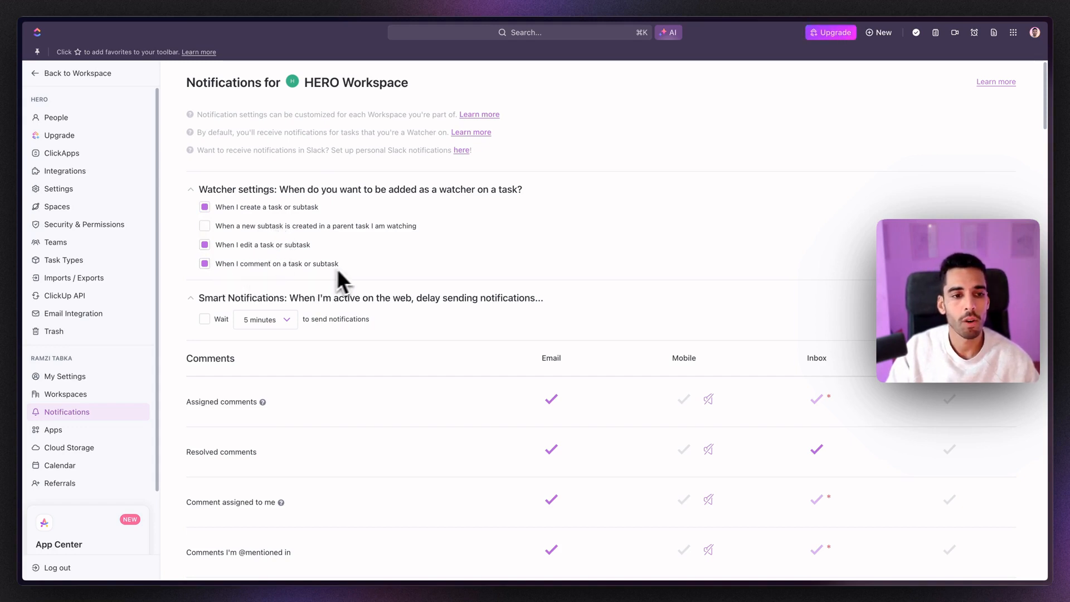
Step: Stop auto-watching created and edited tasks, and delay web notifications by 3 hours
left_click(205, 246)
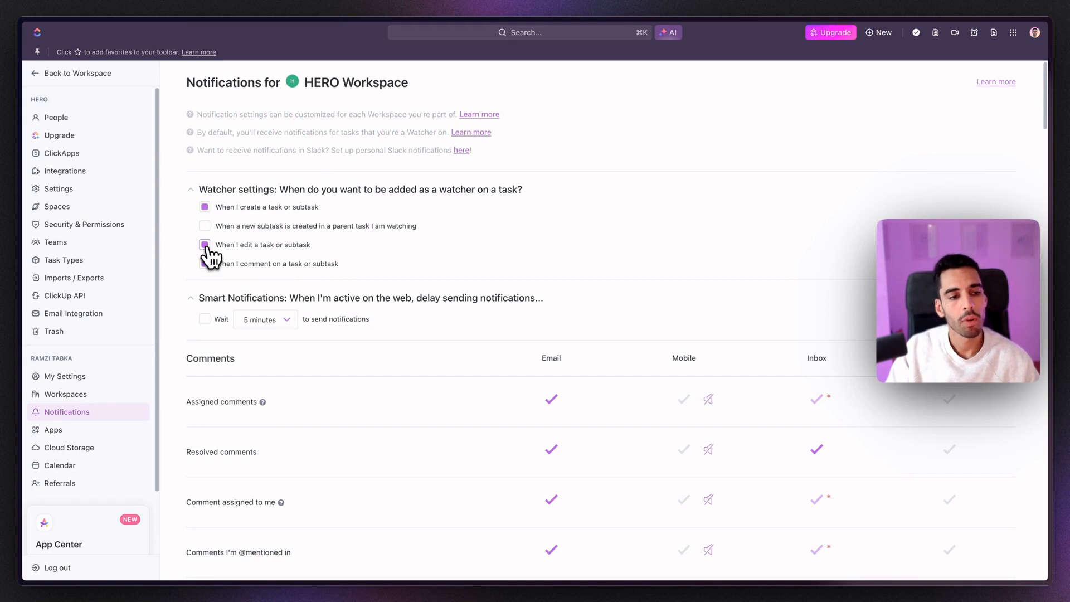
left_click(205, 207)
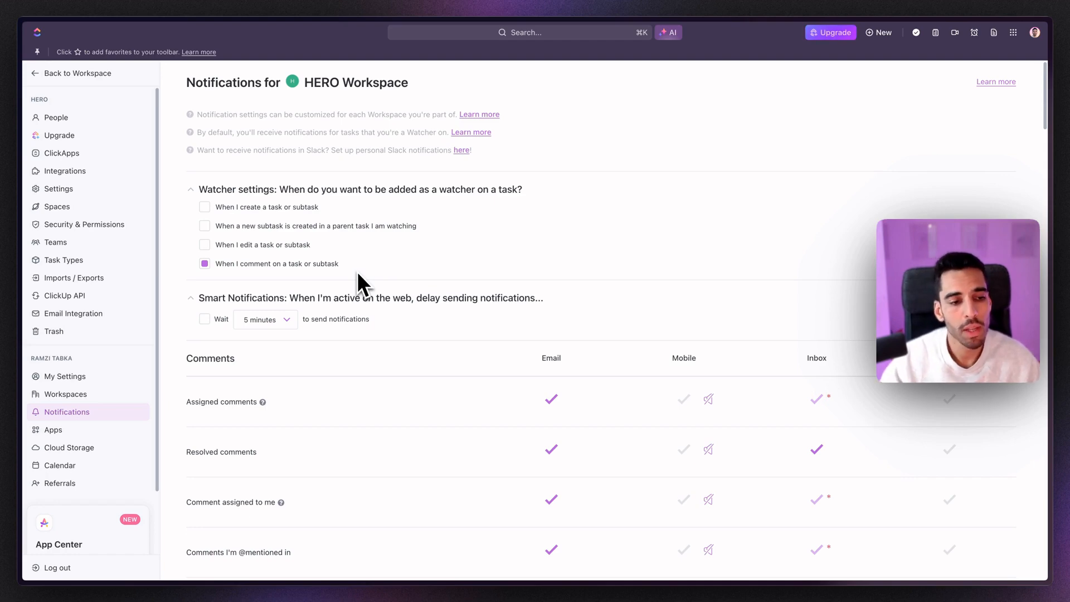
left_click(205, 318)
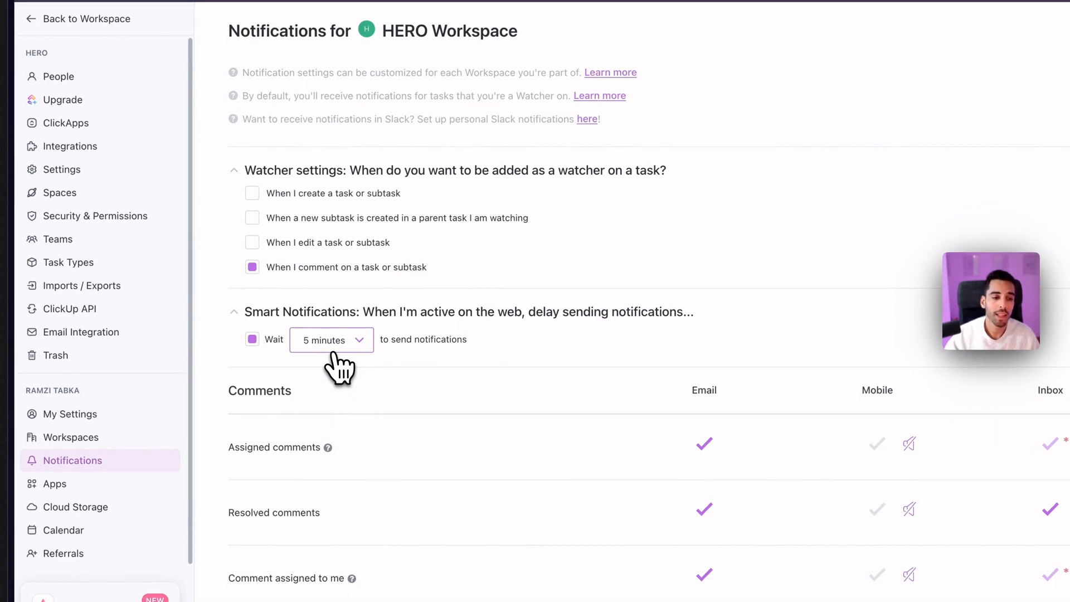
left_click(333, 351)
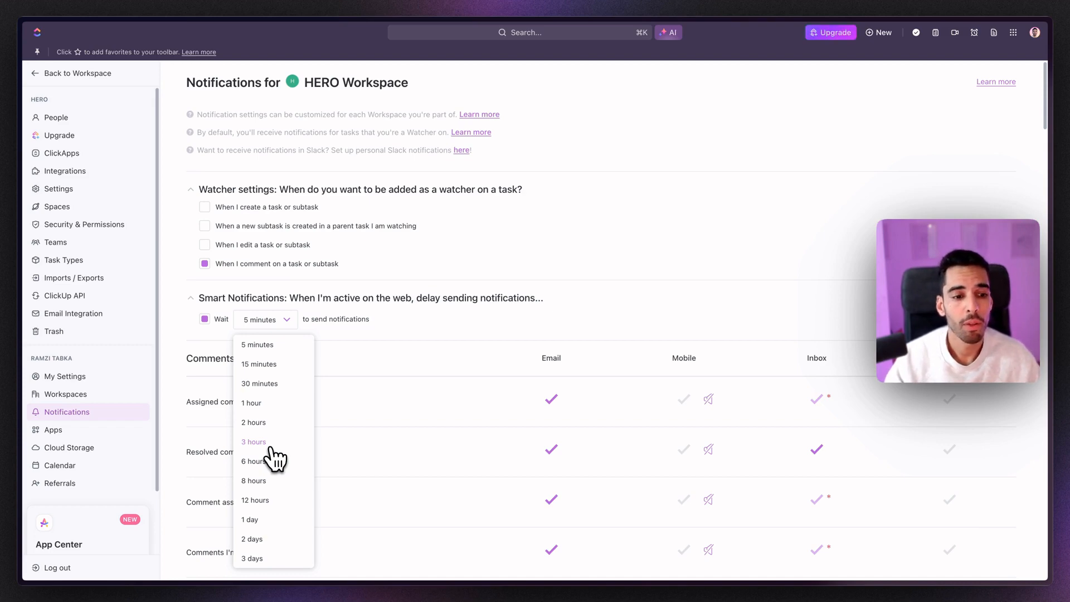
left_click(270, 446)
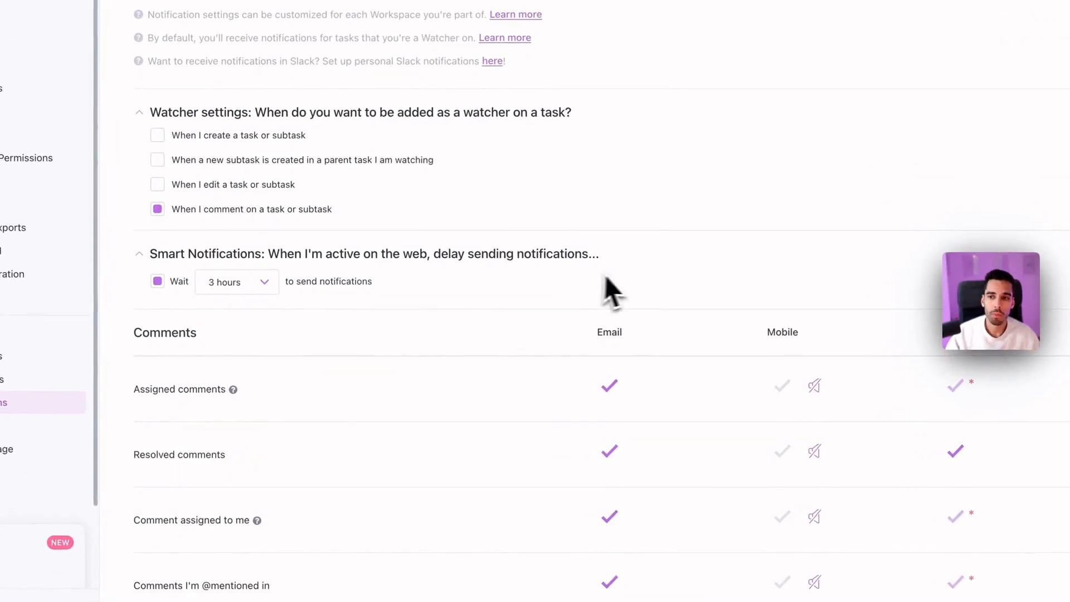
Step: Open the Cloud Storage settings page
scroll(706, 270, "down", 1)
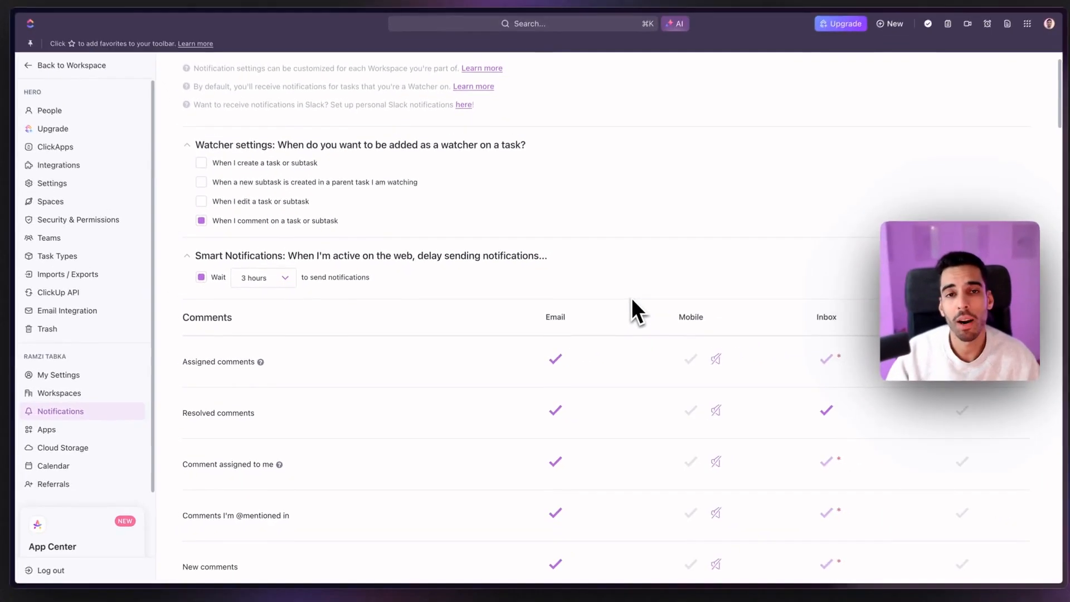
scroll(646, 246, "up", 1)
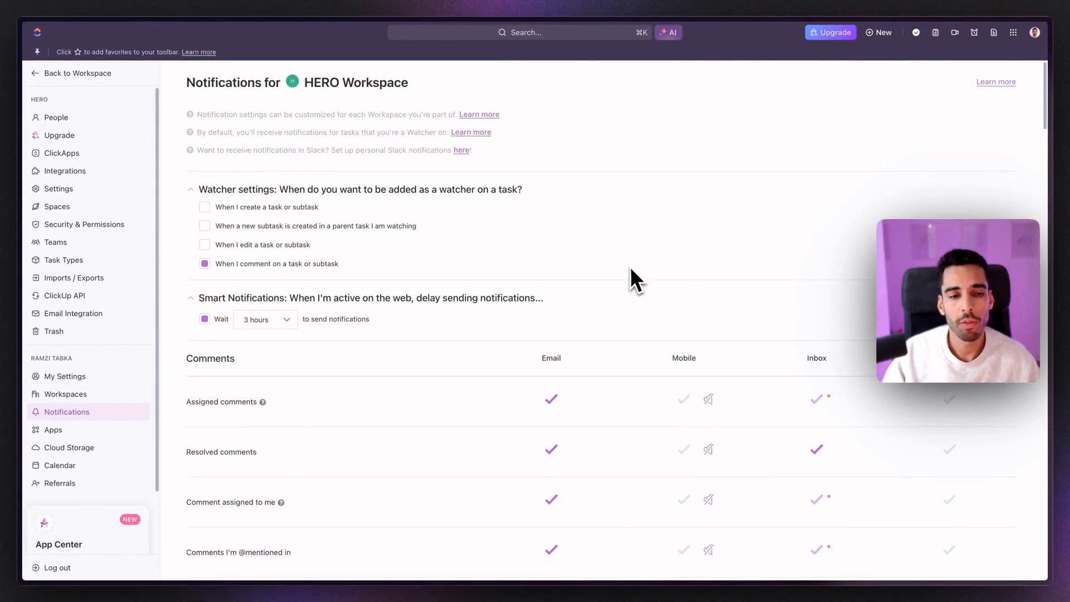
scroll(607, 306, "down", 3)
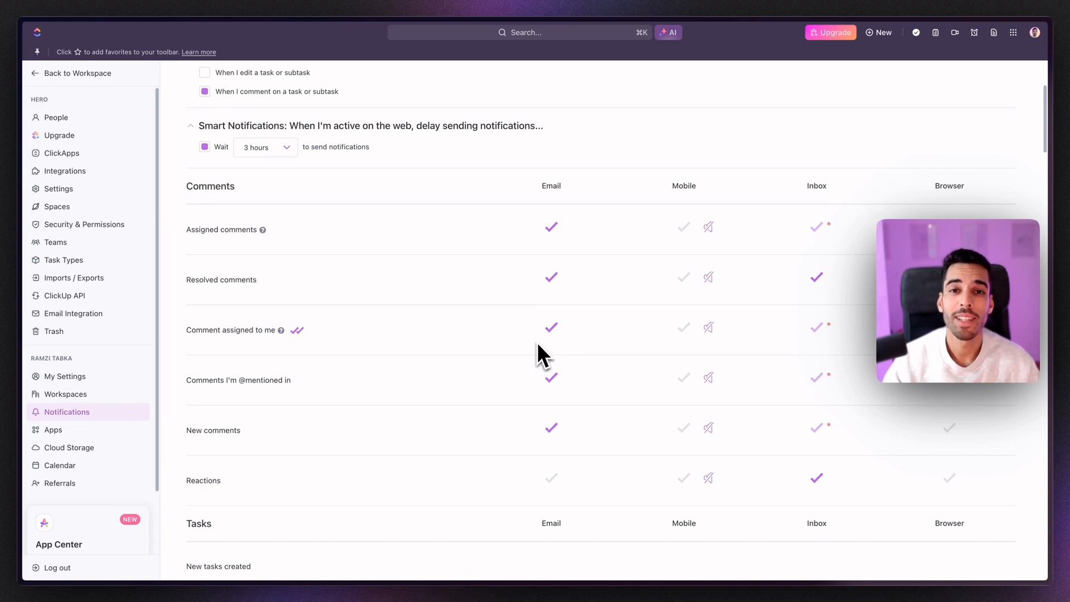
left_click(69, 447)
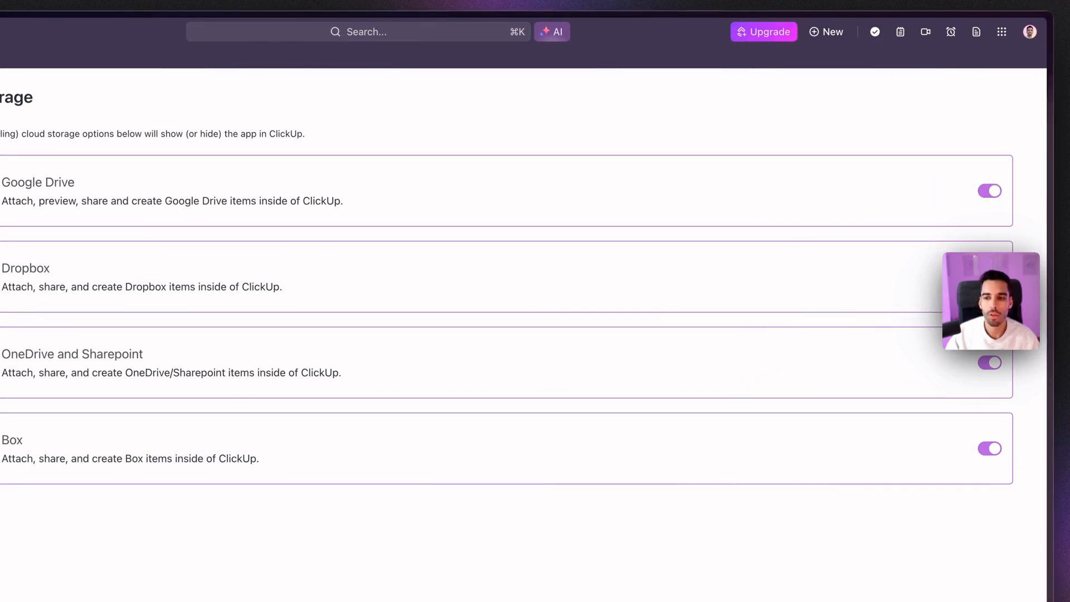
Step: Turn off the Dropbox and OneDrive and Sharepoint storage options, then open Workspace Settings
left_click(990, 277)
left_click(991, 364)
left_click(990, 448)
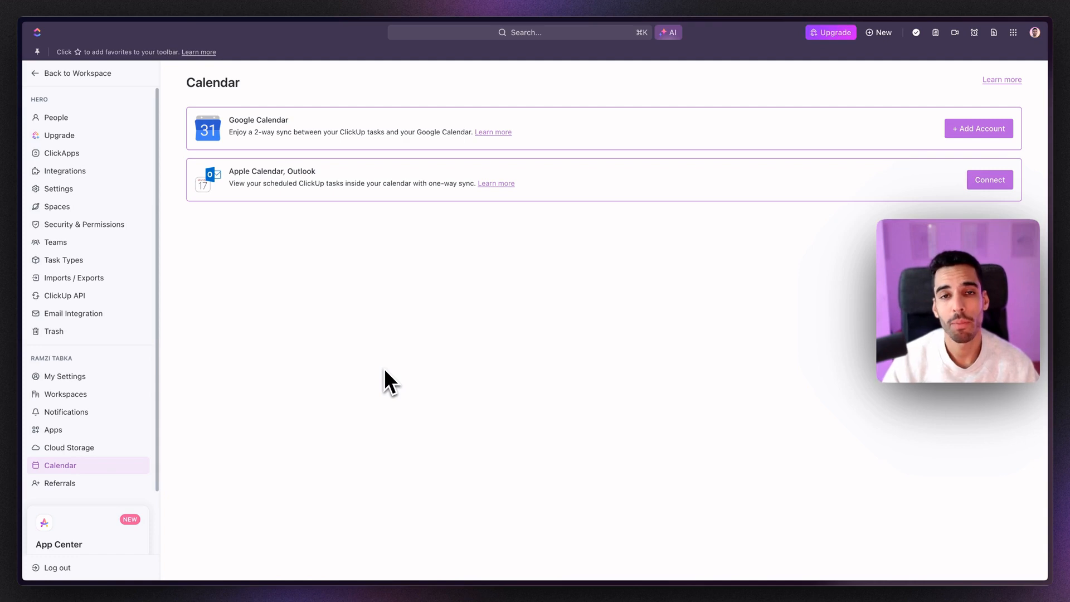
left_click(78, 190)
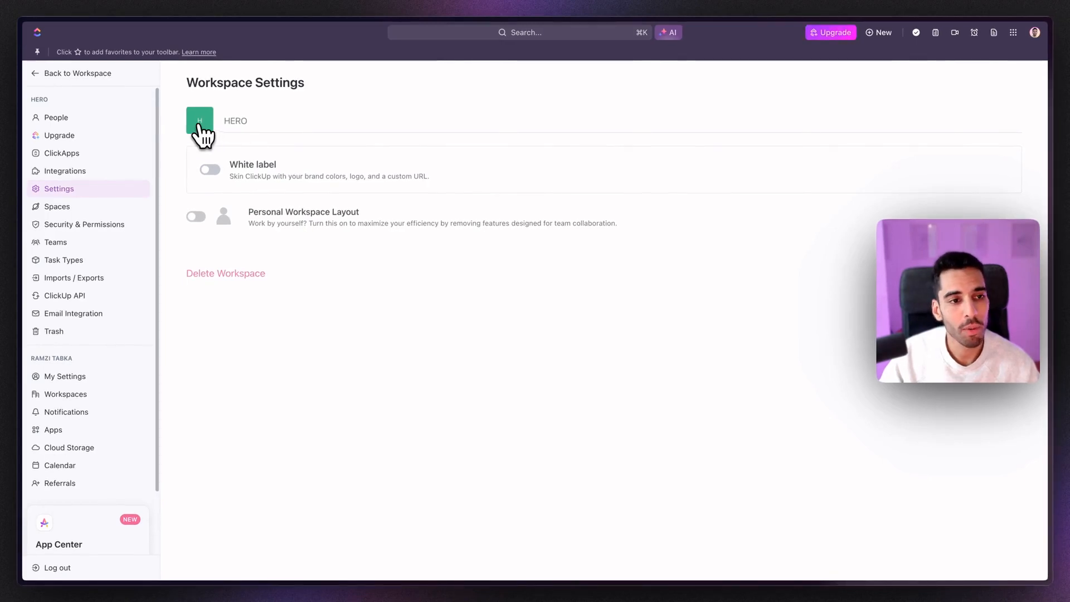
Step: Colour the HERO workspace avatar pink and switch on Personal Workspace Layout
left_click(200, 127)
left_click(742, 175)
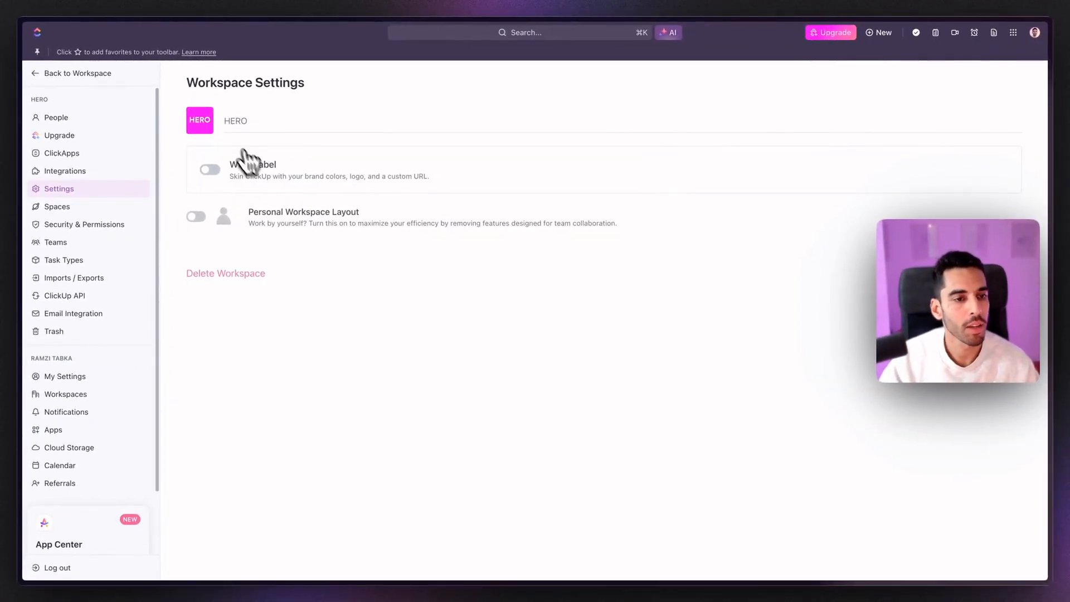
left_click(226, 229)
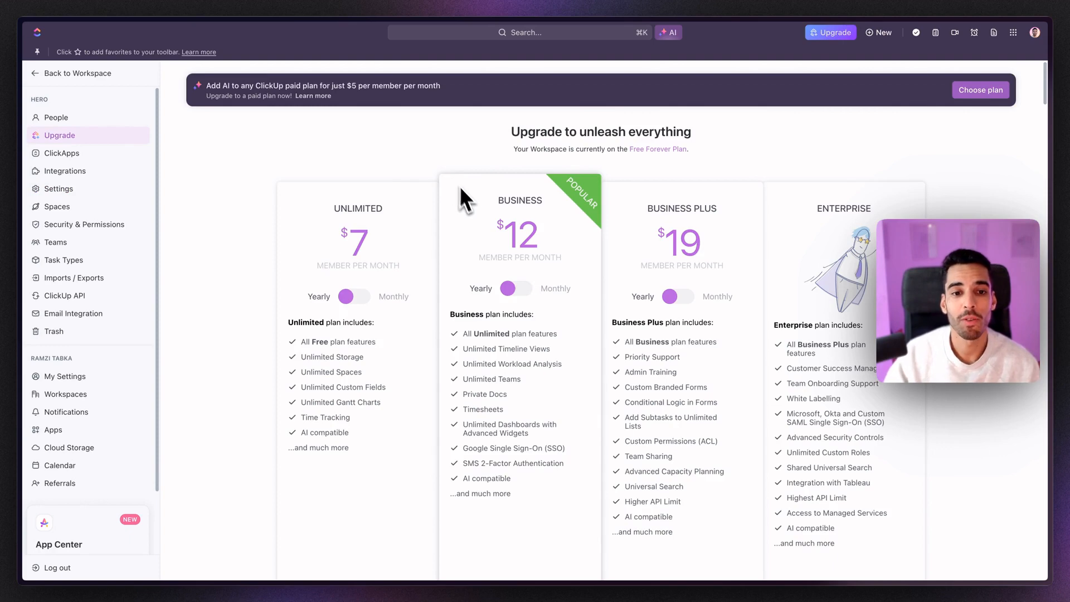
Step: Scroll through the Unlimited, Business, Business Plus and Enterprise pricing plans
scroll(482, 209, "down", 3)
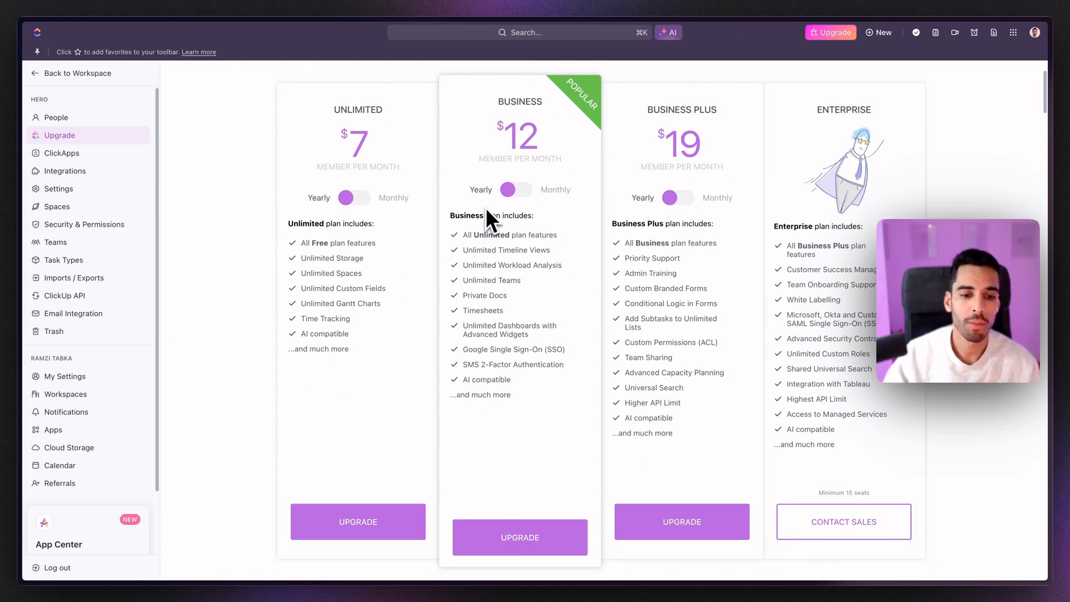
scroll(505, 220, "down", 1)
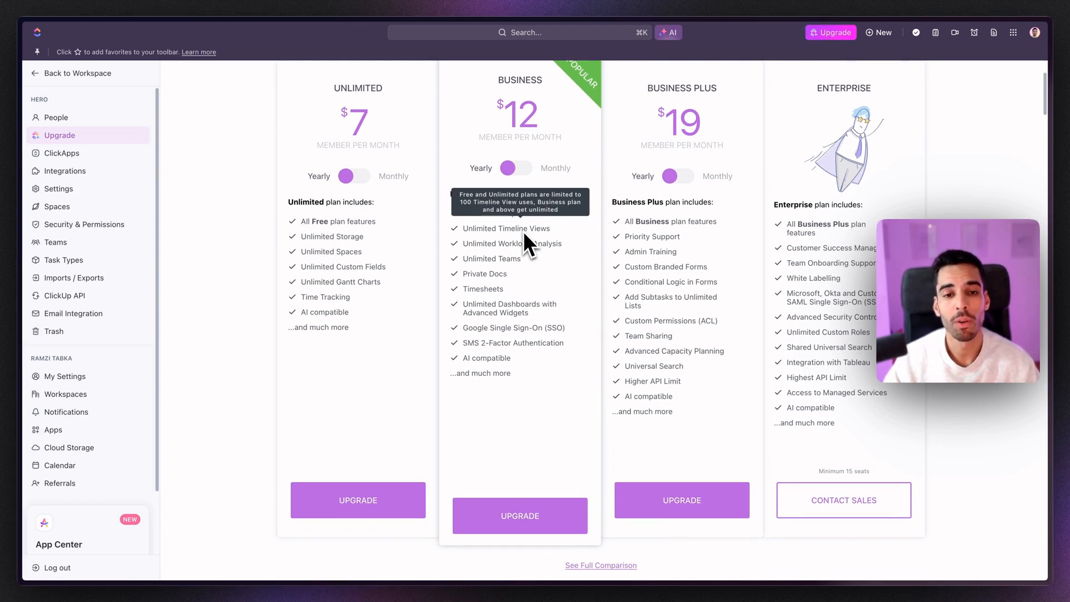
scroll(602, 370, "up", 1)
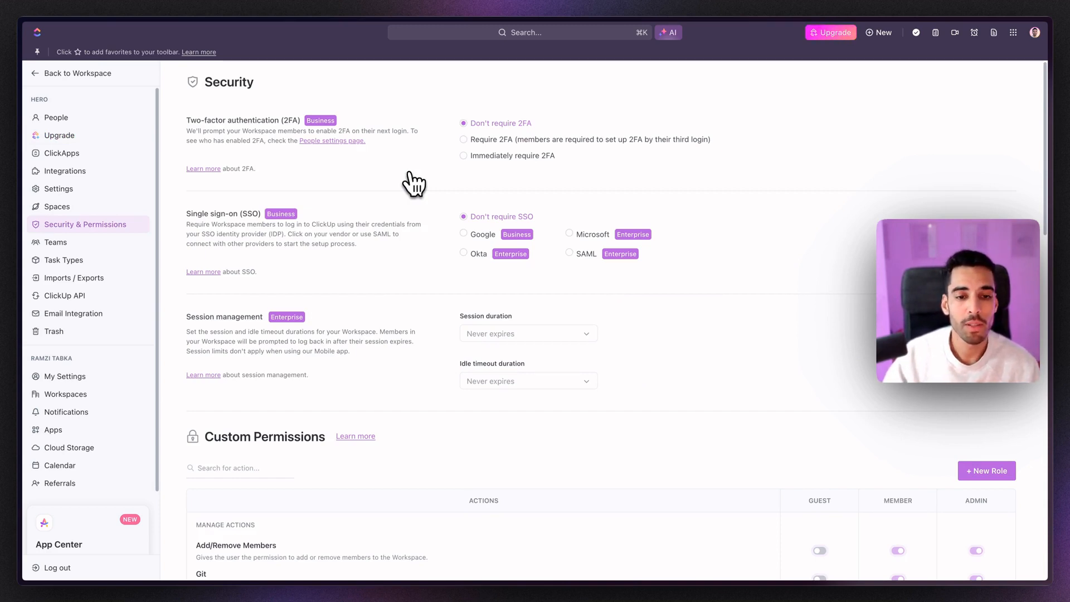
Step: Review the Security & Permissions settings and try adding a custom role, which prompts an upgrade
scroll(457, 191, "down", 3)
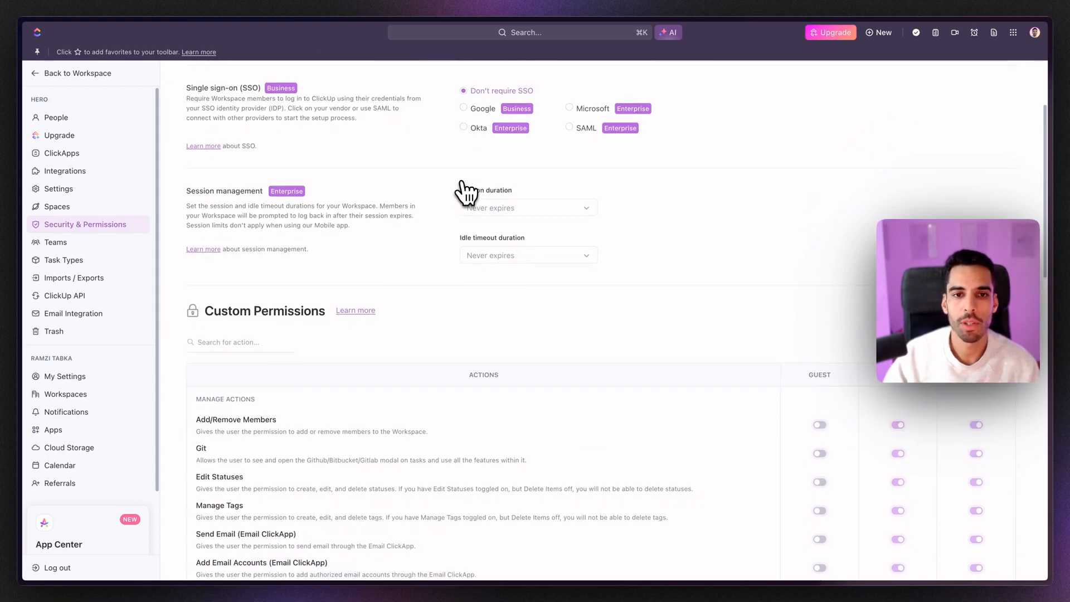
scroll(465, 191, "up", 3)
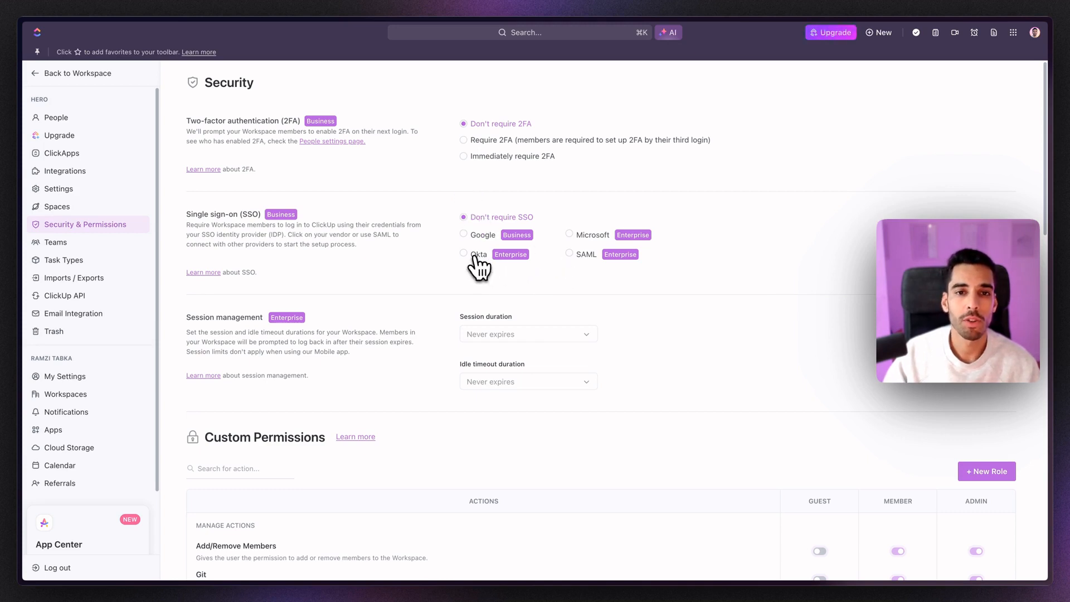
scroll(574, 201, "down", 2)
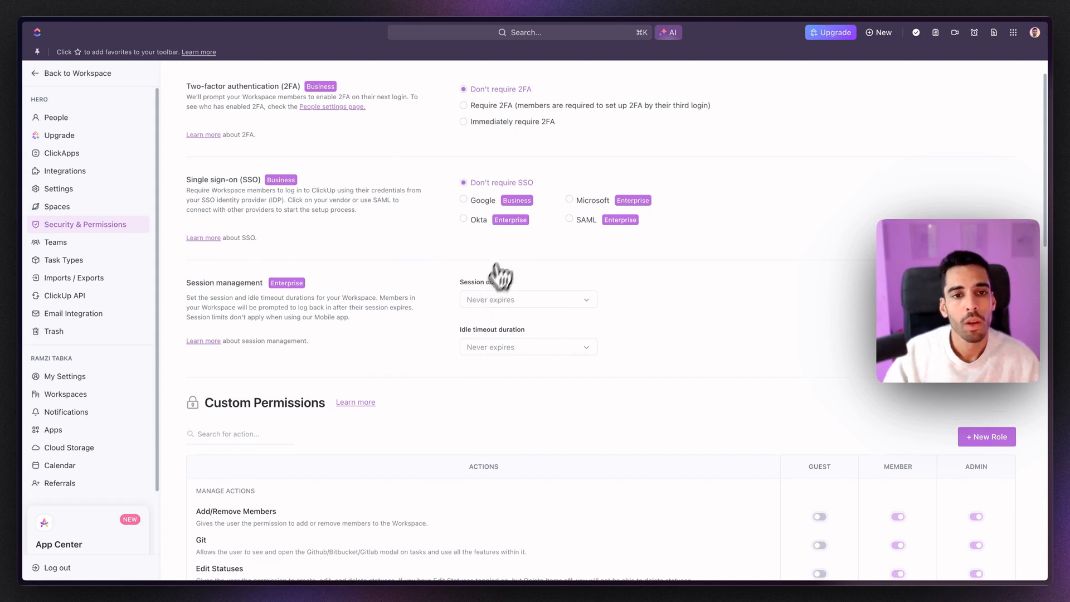
scroll(353, 198, "up", 2)
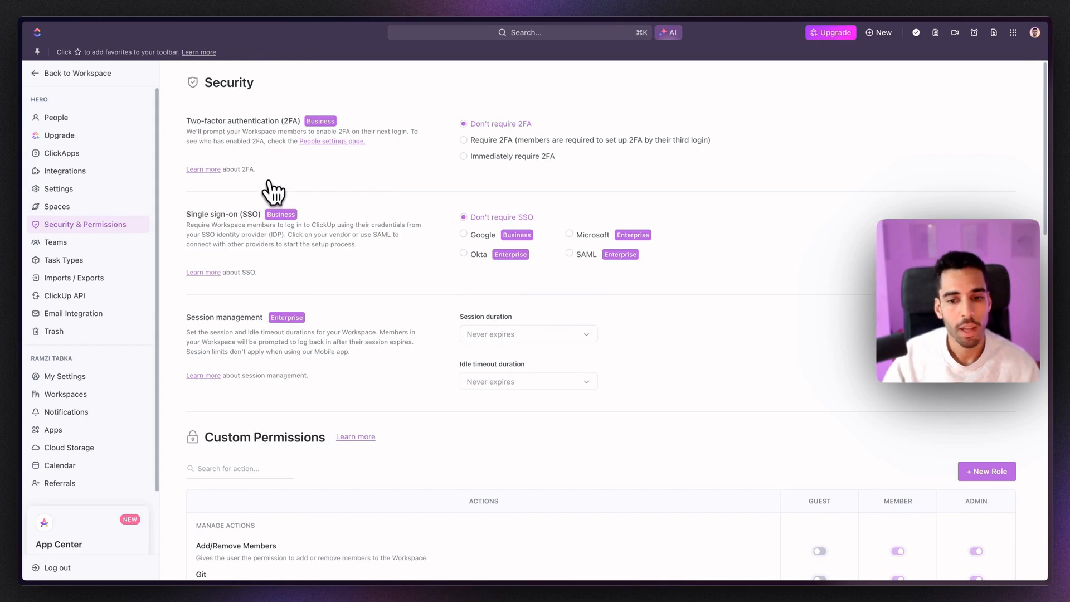
scroll(293, 225, "down", 4)
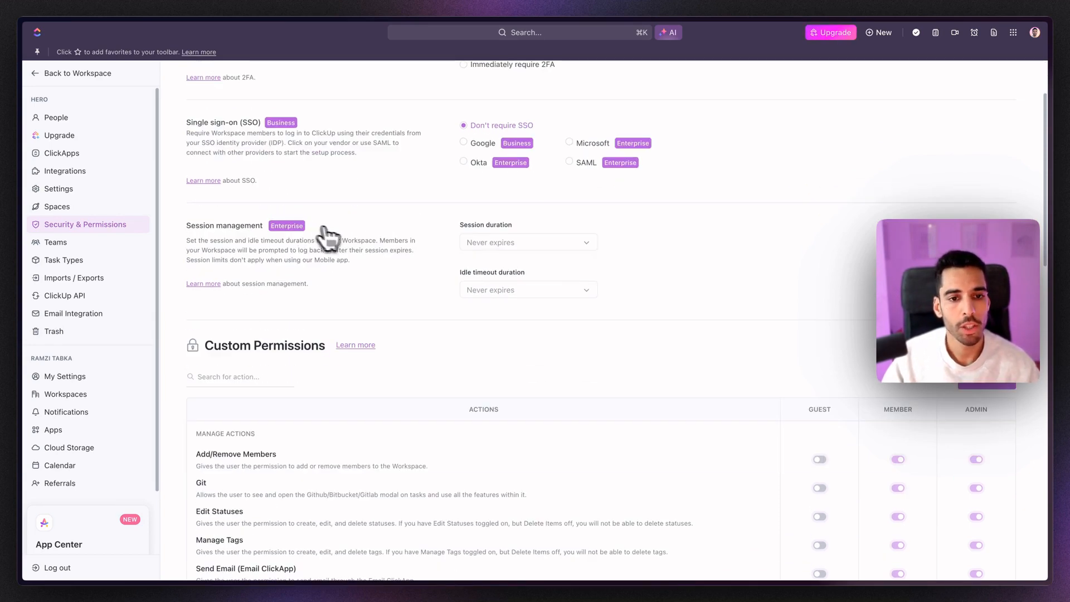
scroll(343, 238, "down", 4)
scroll(792, 276, "down", 2)
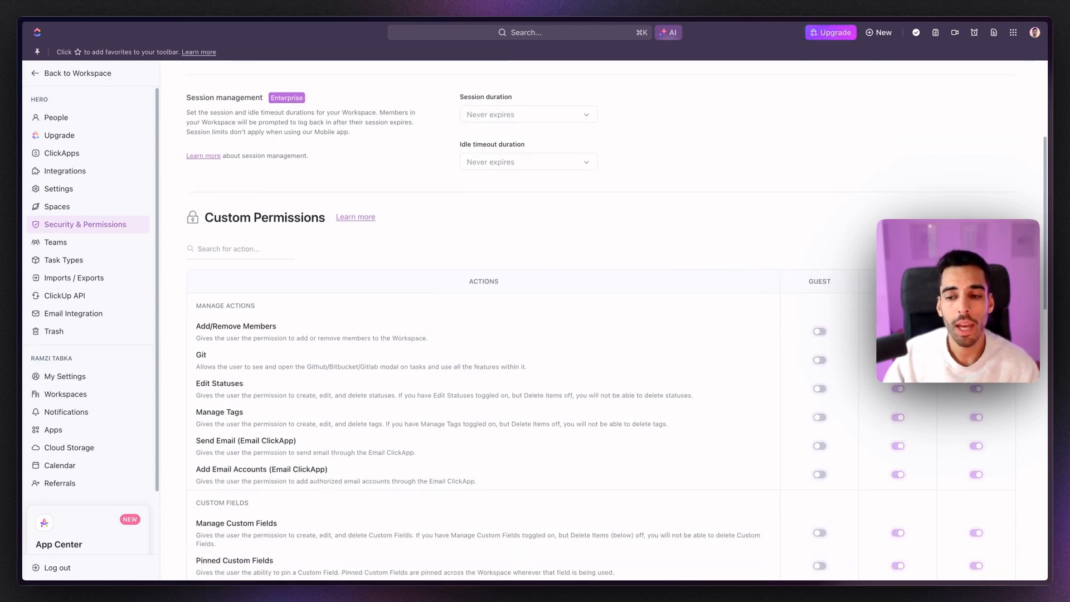
left_click(987, 252)
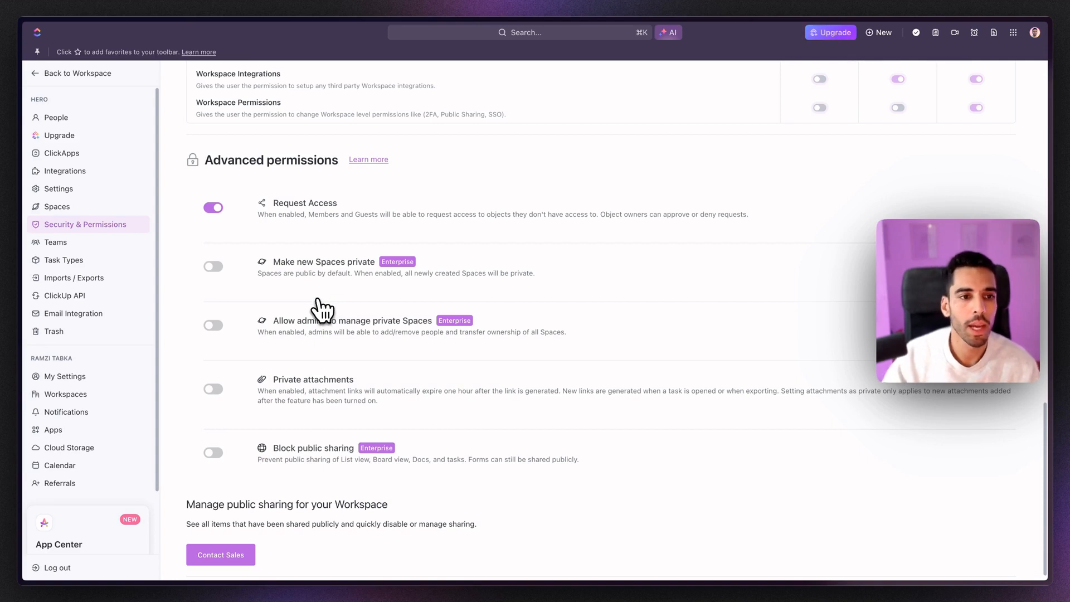
scroll(380, 301, "down", 1)
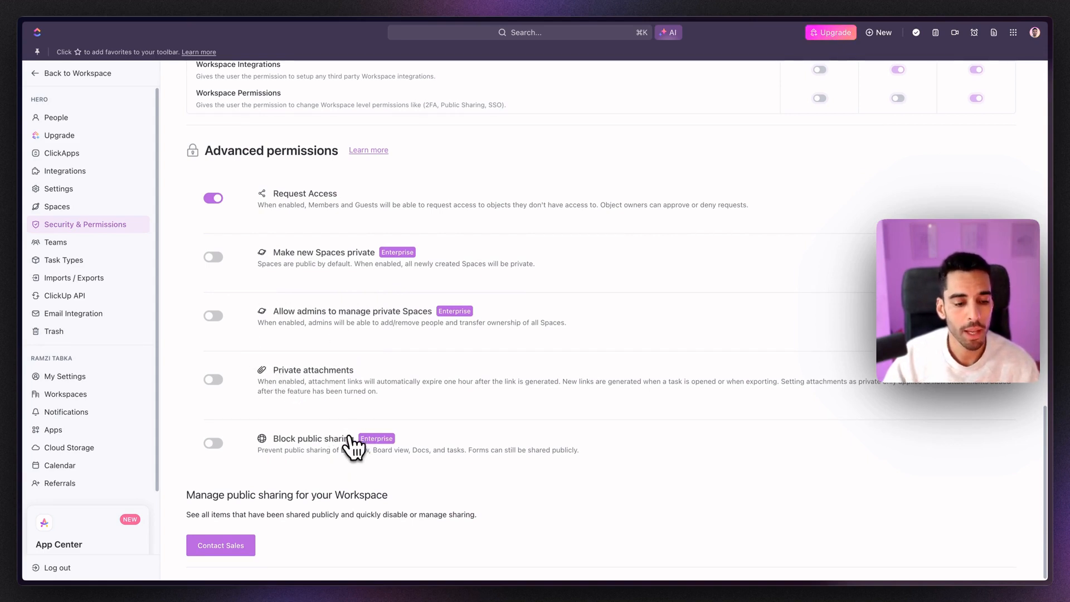
scroll(340, 407, "up", 15)
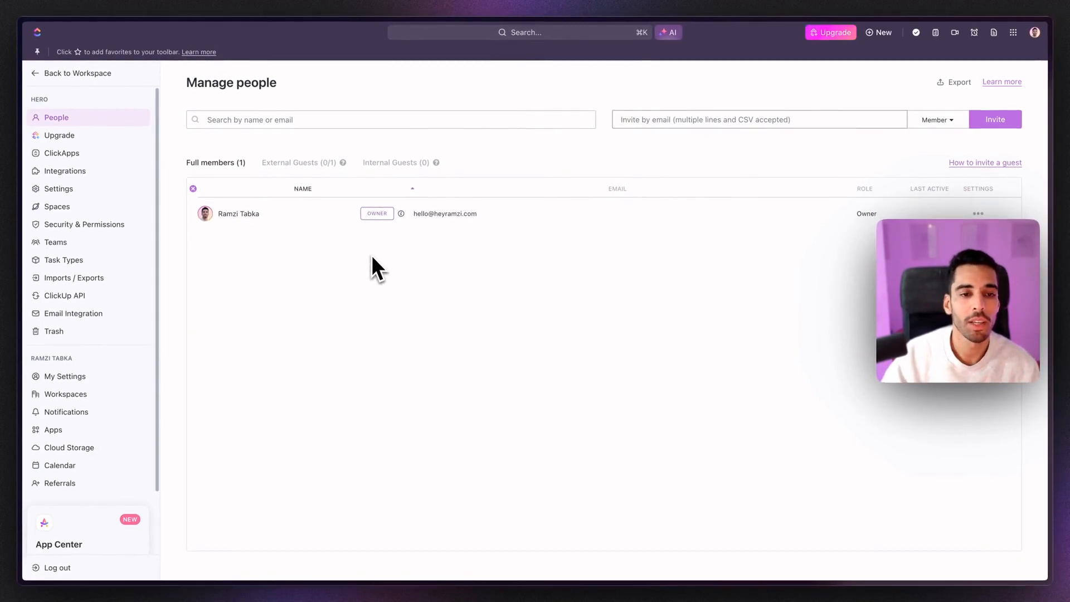
mouse_move(450, 204)
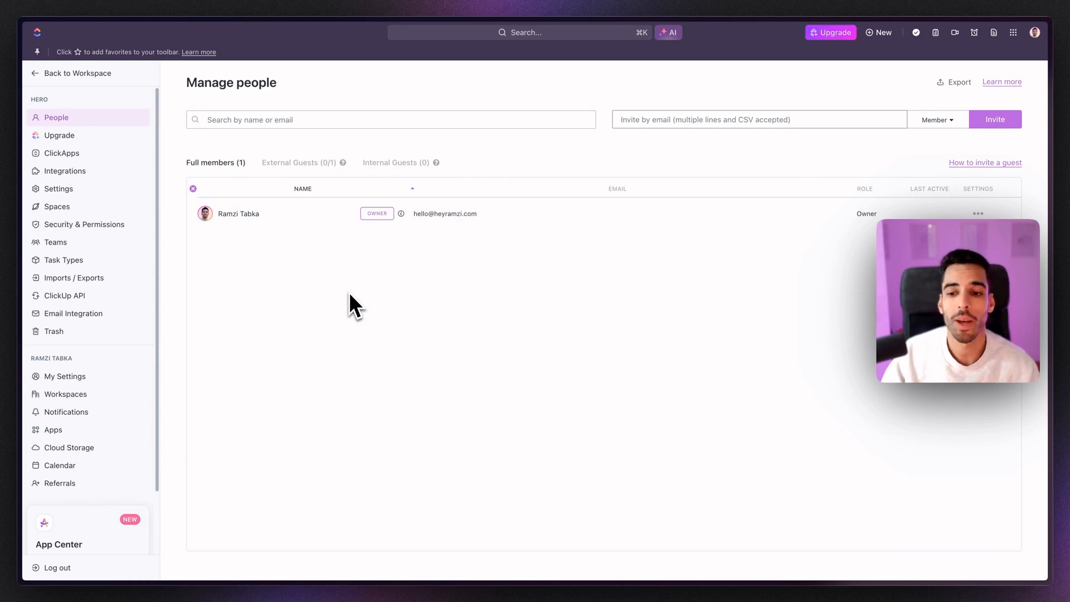
left_click(78, 153)
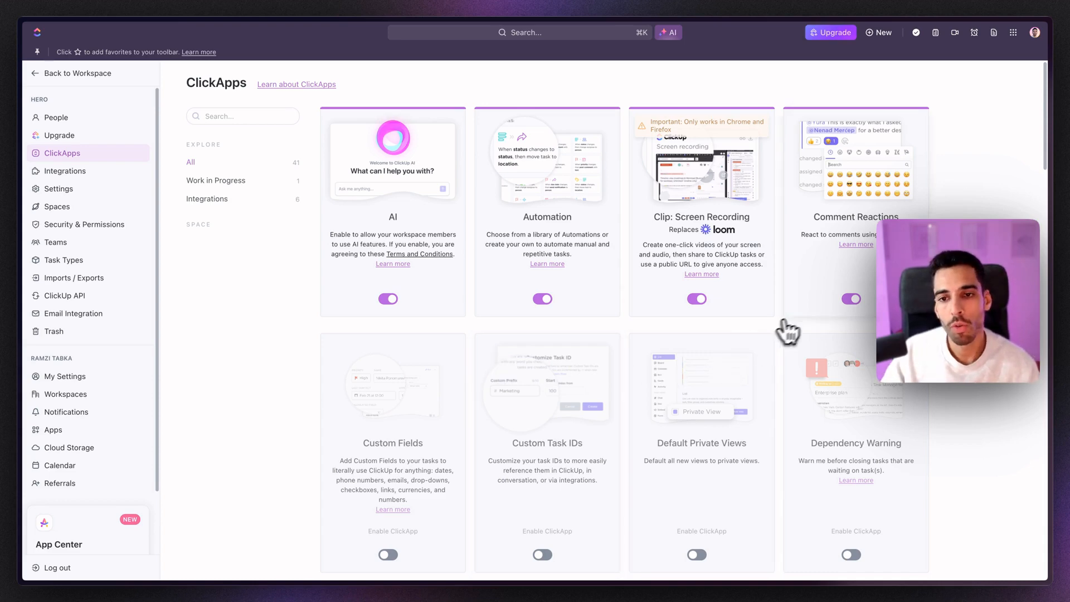
Step: Turn off the LineUp, Giphy and Office 365 preview ClickApps, then view the Integrations page
scroll(618, 356, "down", 1)
scroll(617, 357, "down", 4)
scroll(585, 374, "down", 2)
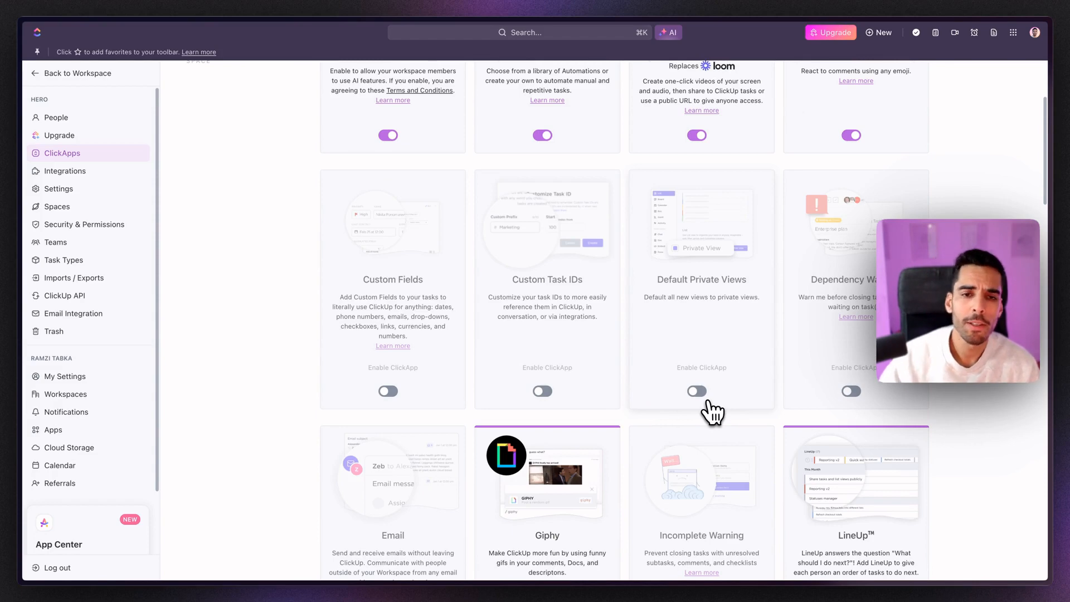
scroll(705, 390, "up", 5)
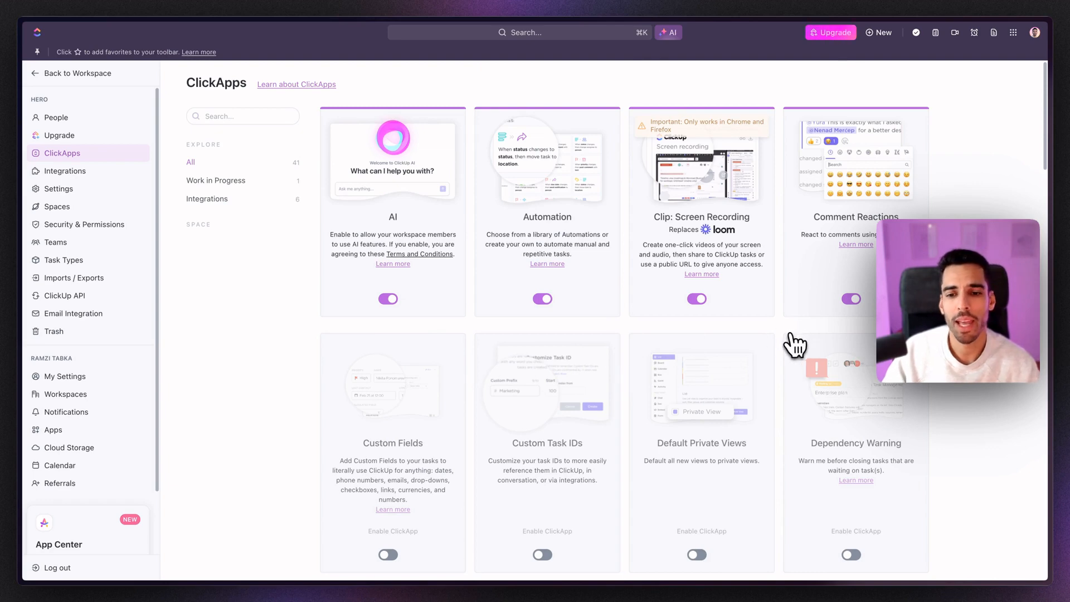
scroll(795, 346, "down", 10)
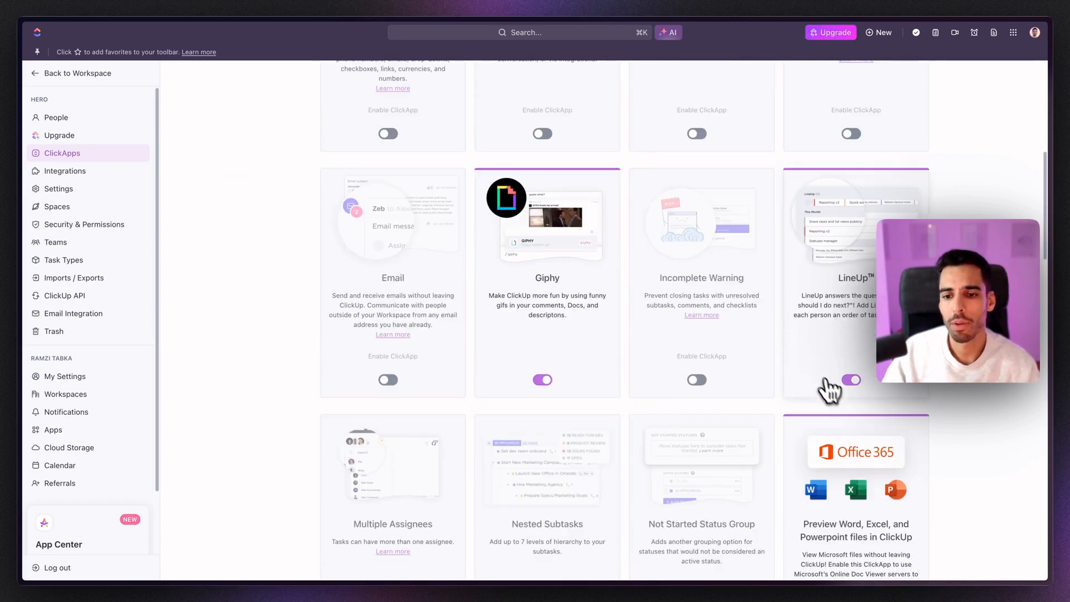
left_click(852, 381)
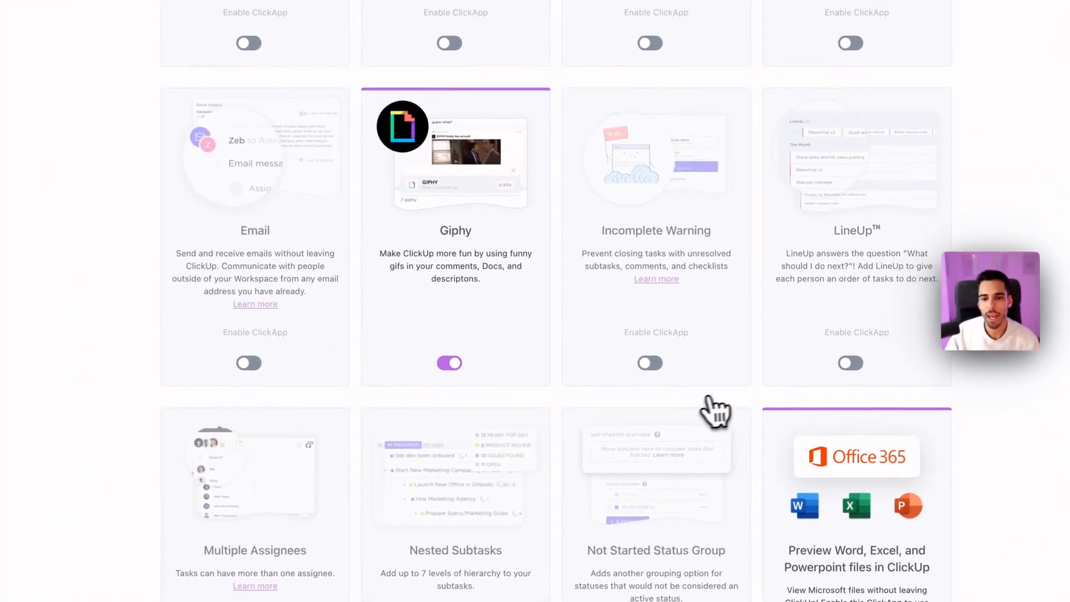
left_click(448, 365)
scroll(521, 318, "down", 5)
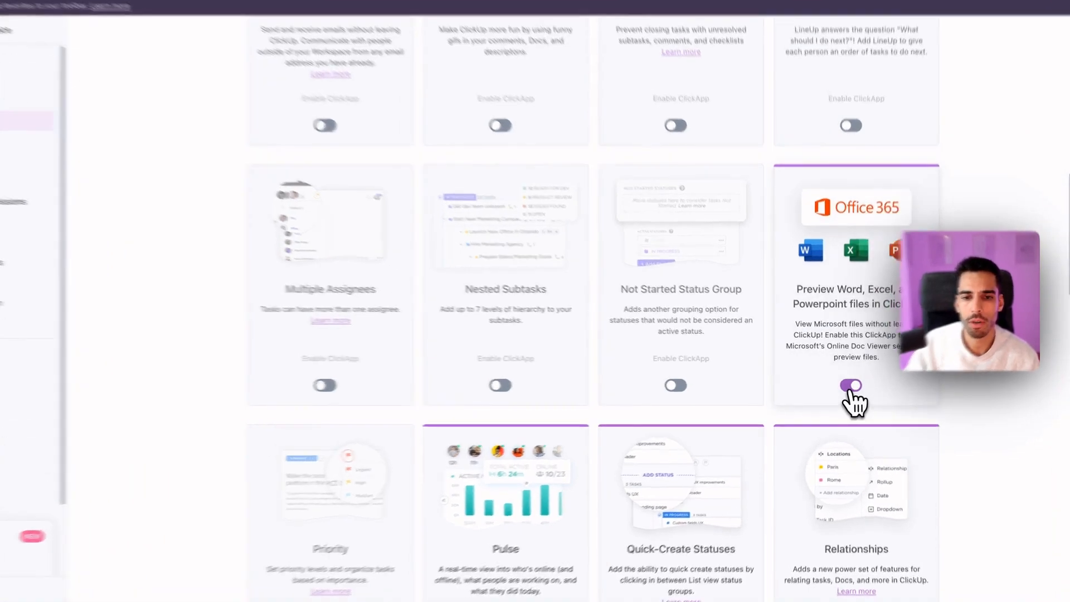
left_click(853, 386)
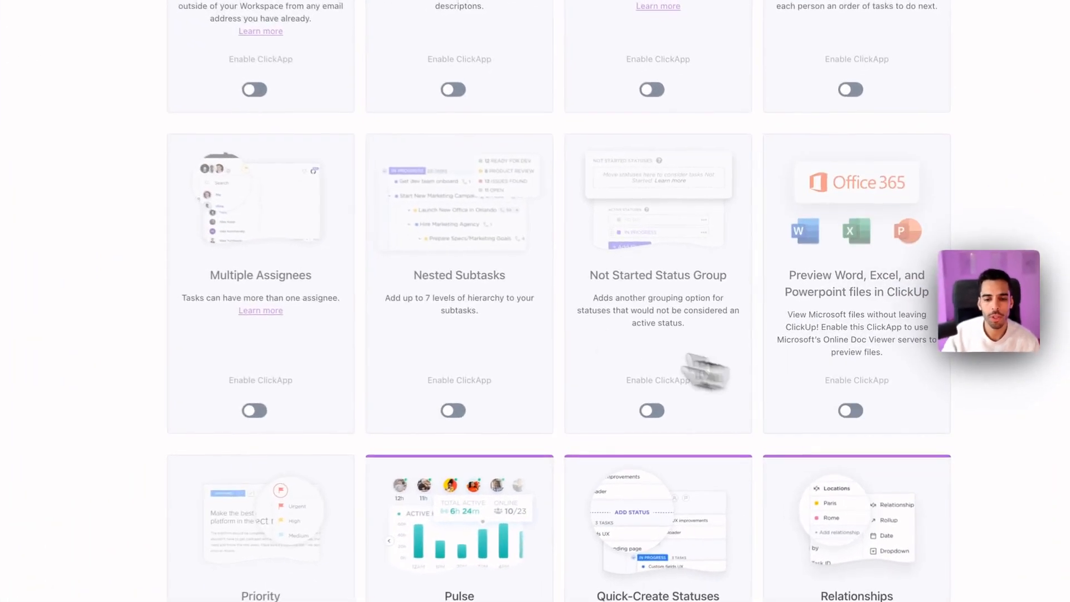
scroll(617, 315, "down", 4)
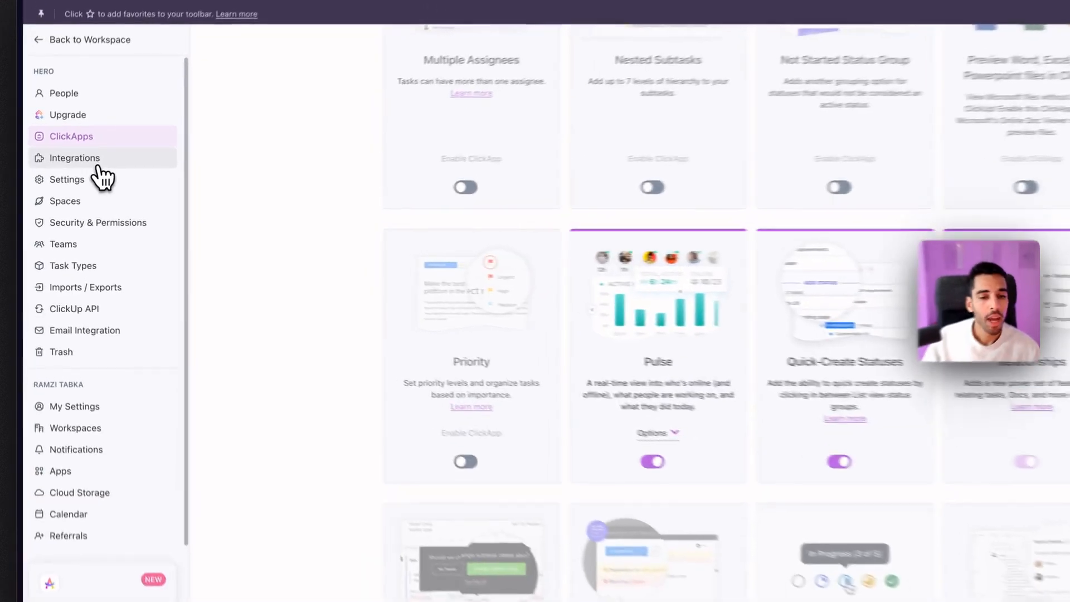
left_click(64, 170)
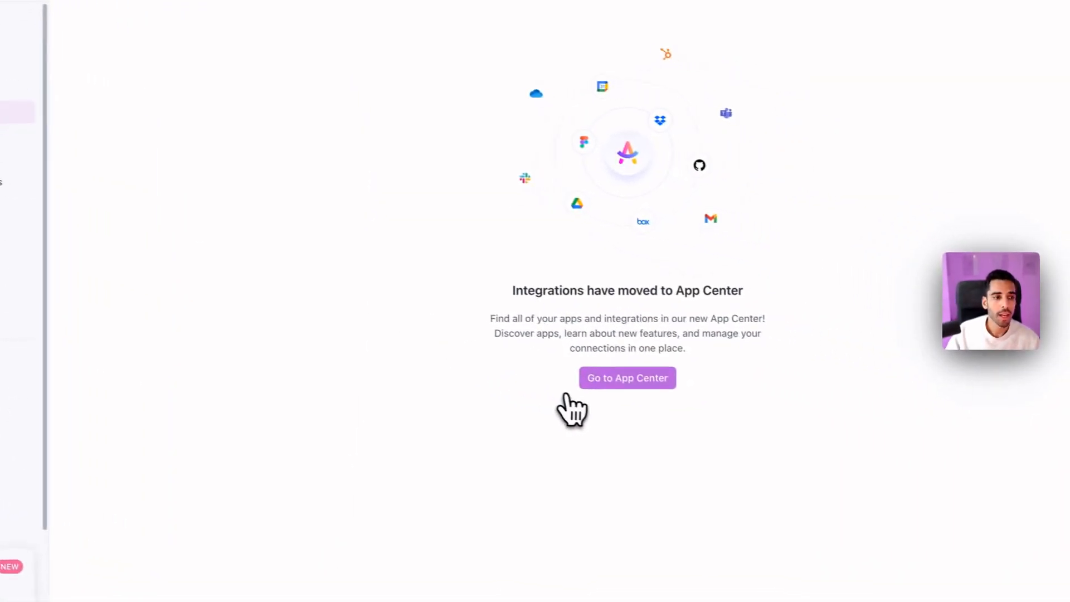
Step: Browse the App Center's Featured and All Apps lists, then move on to the Teams settings
left_click(739, 406)
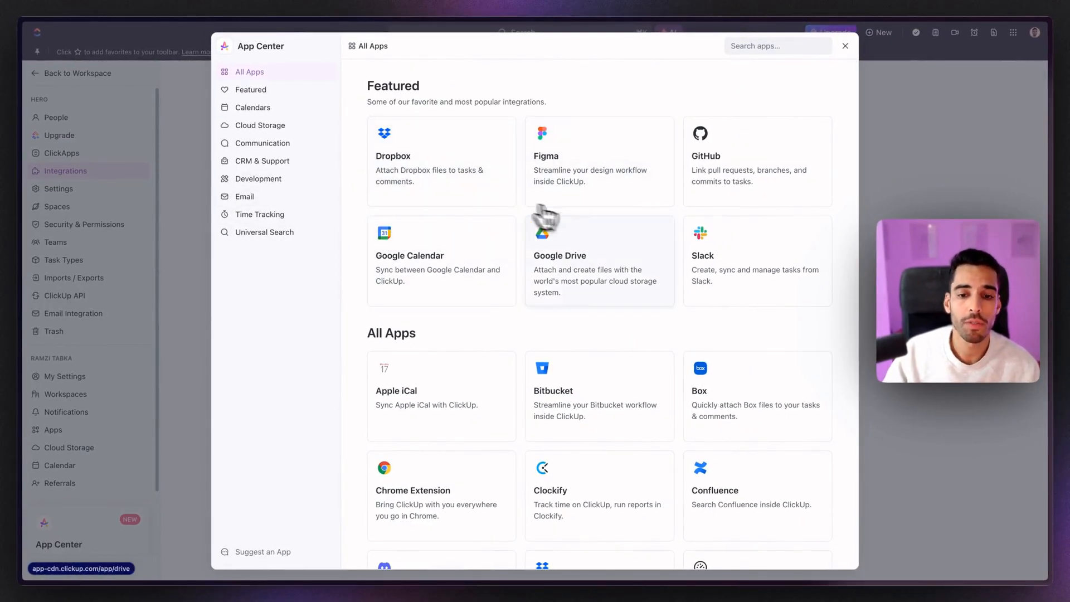
scroll(613, 240, "down", 3)
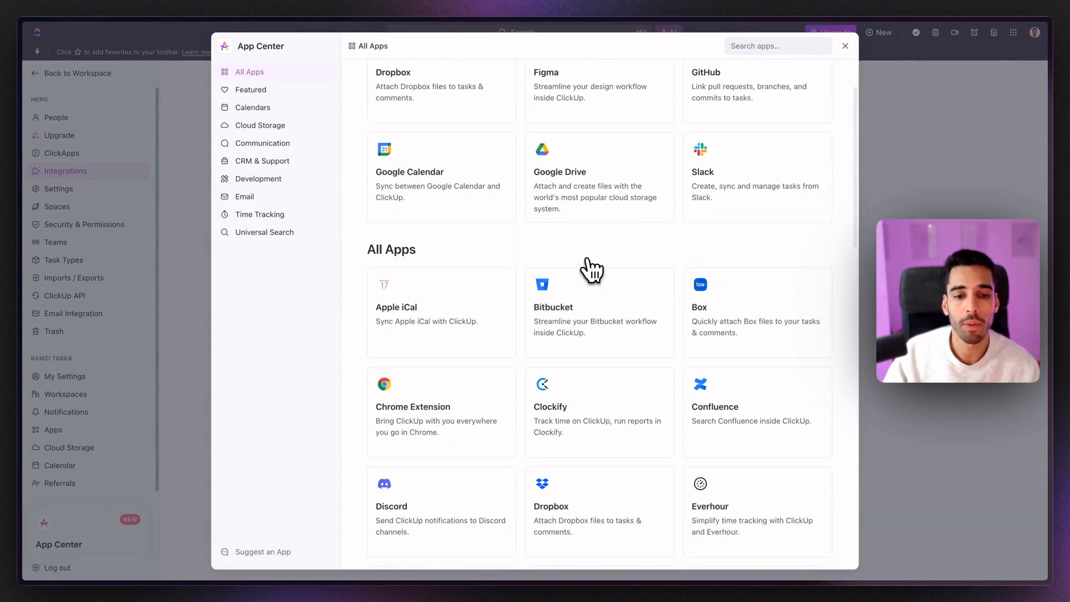
scroll(585, 268, "up", 3)
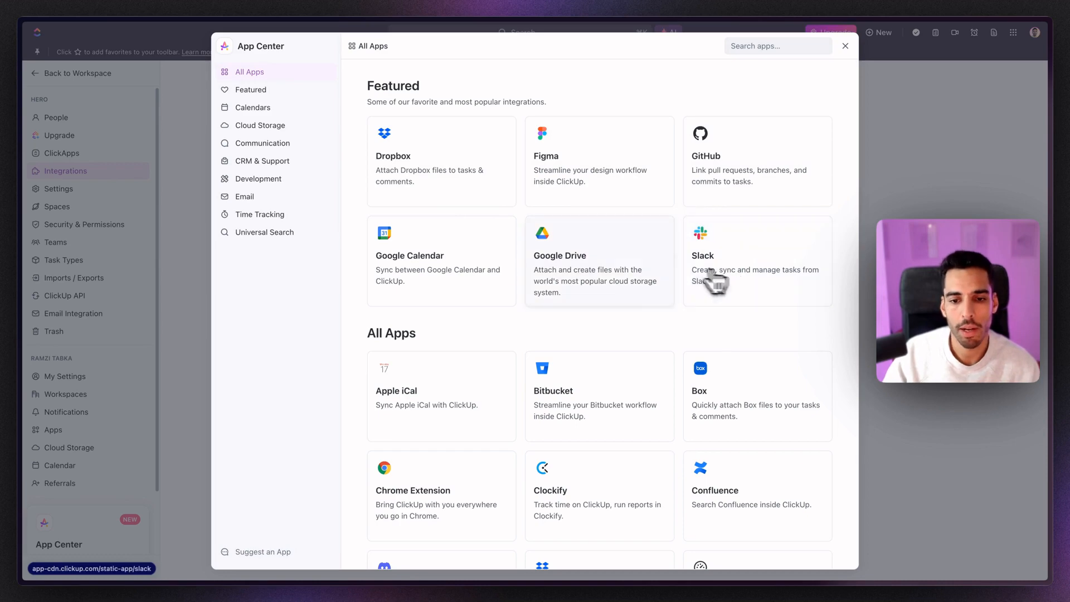
scroll(616, 259, "down", 6)
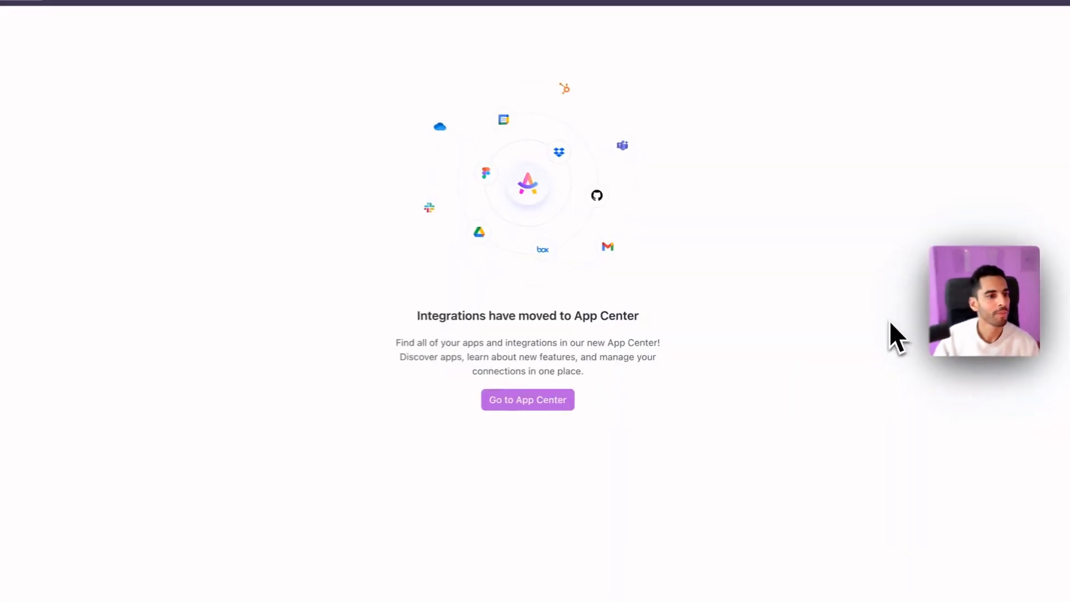
left_click(97, 251)
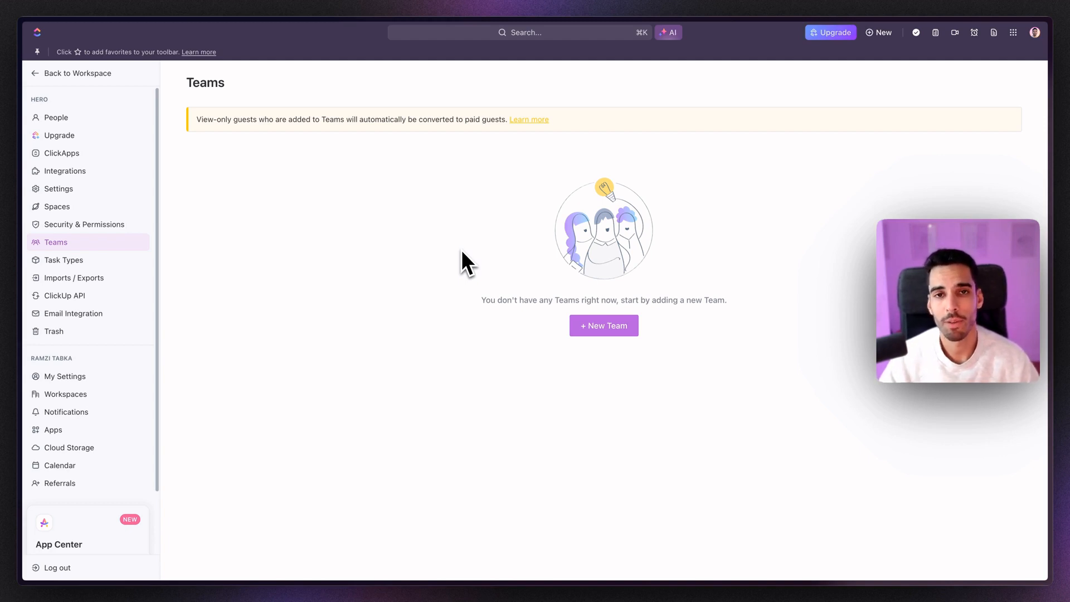
Step: Look through Task Types, Imports / Exports, ClickUp API and Email Integration settings, then return to the workspace
left_click(127, 261)
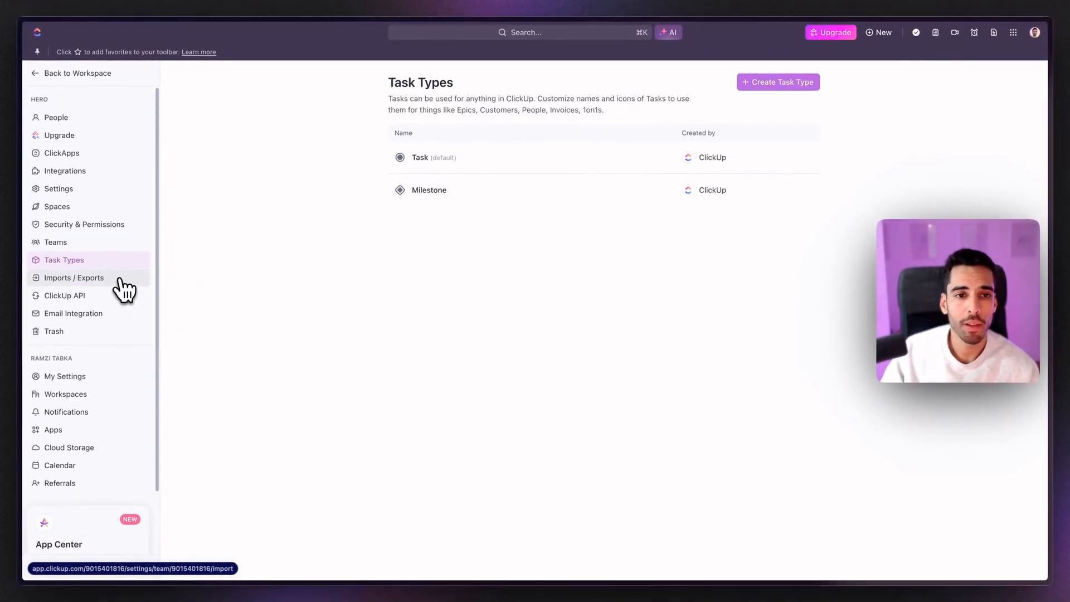
left_click(120, 278)
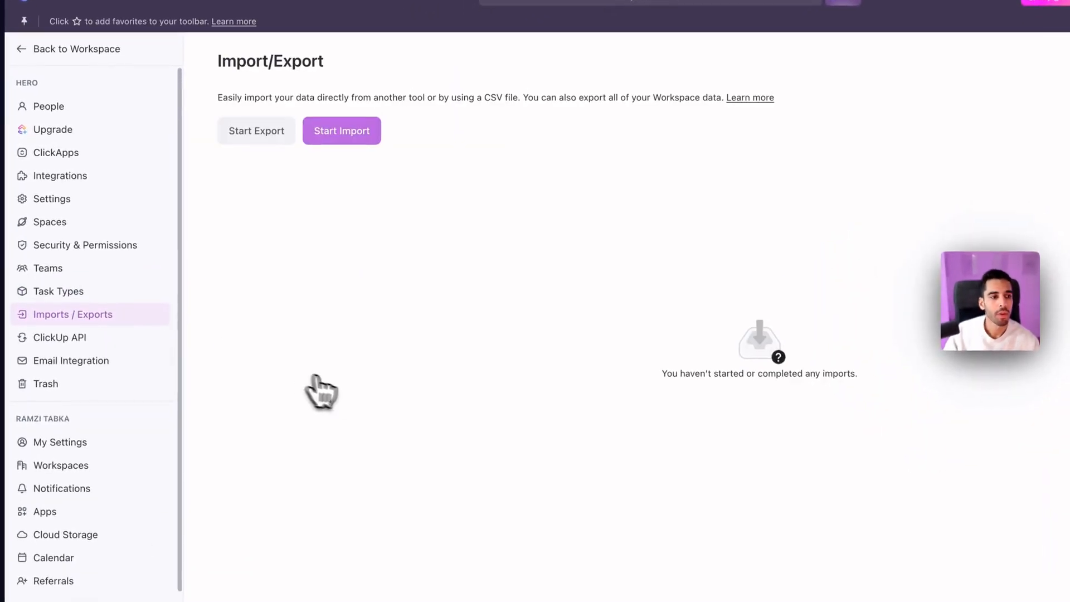
left_click(351, 134)
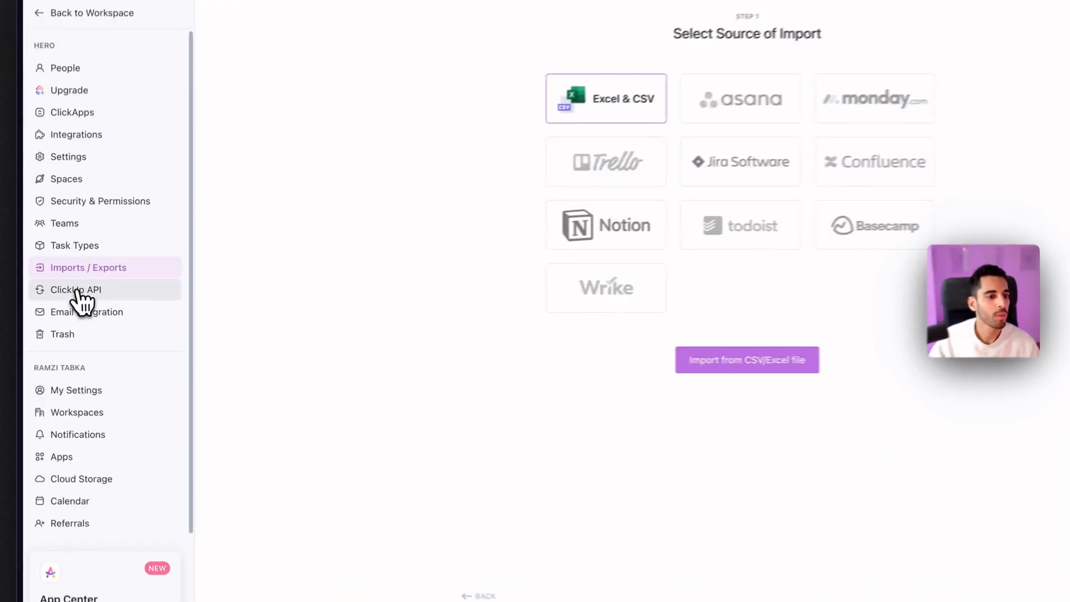
left_click(65, 296)
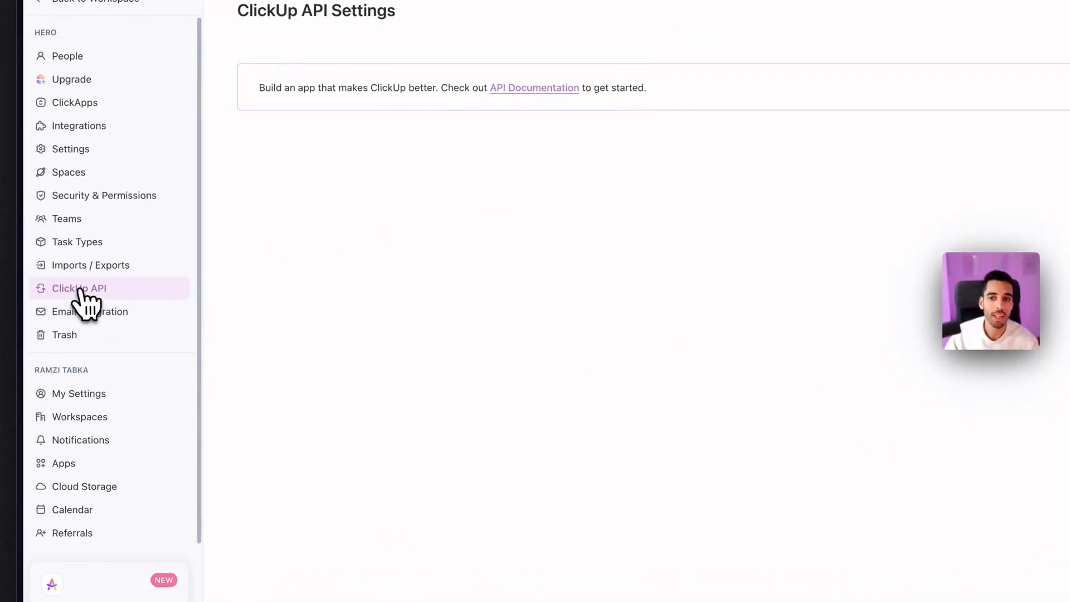
left_click(99, 311)
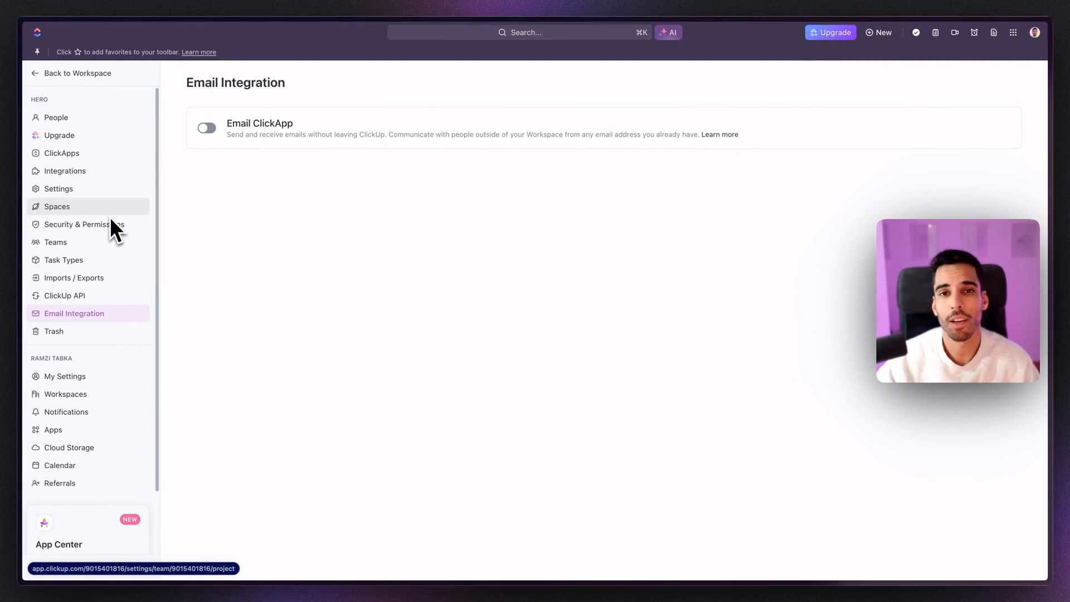
left_click(110, 216)
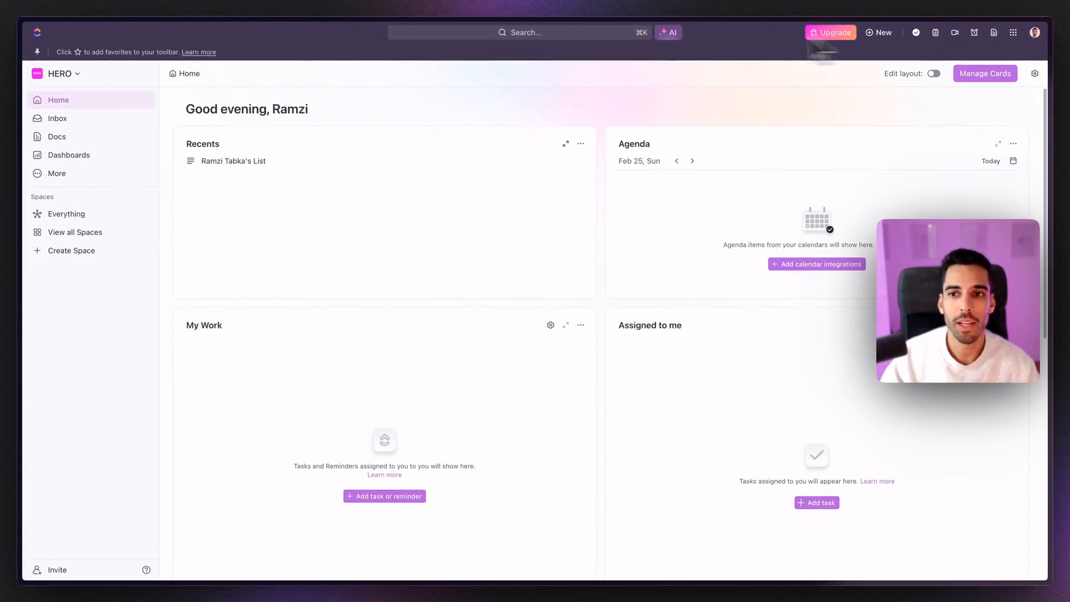
left_click(530, 38)
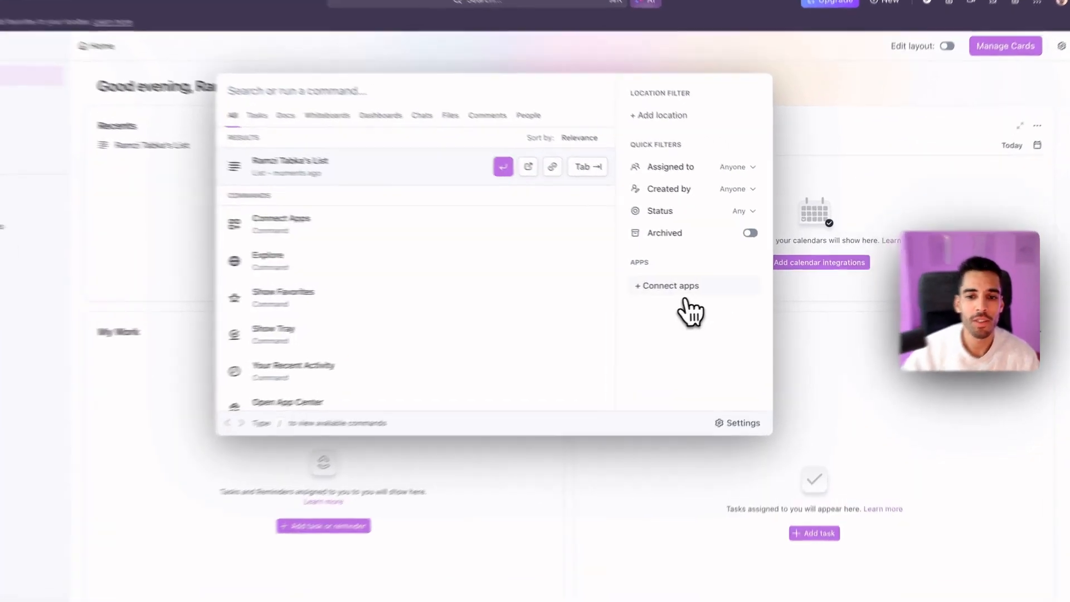
left_click(687, 285)
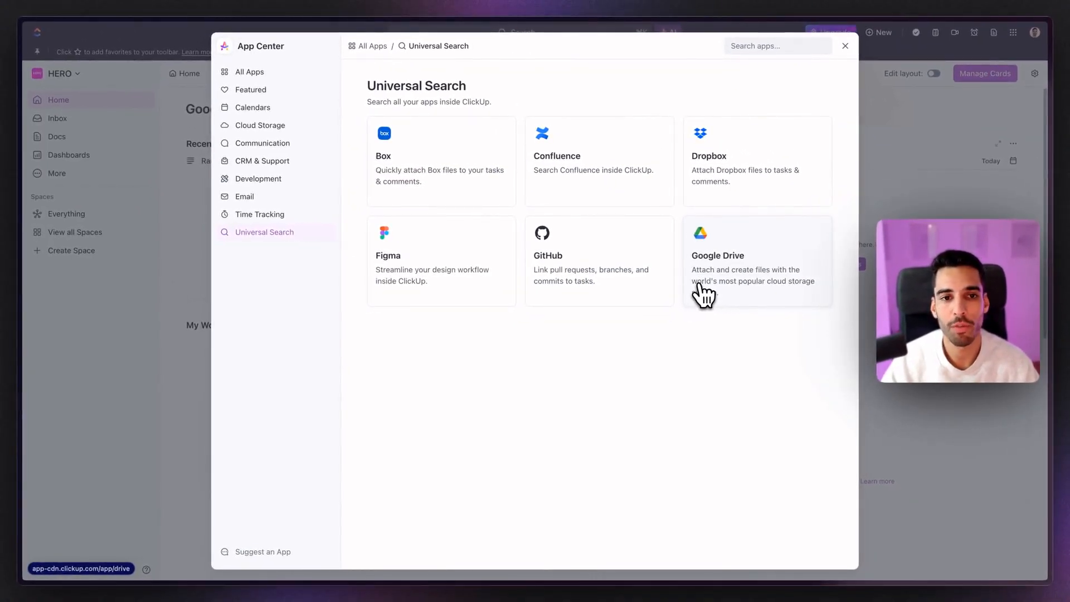
left_click(968, 140)
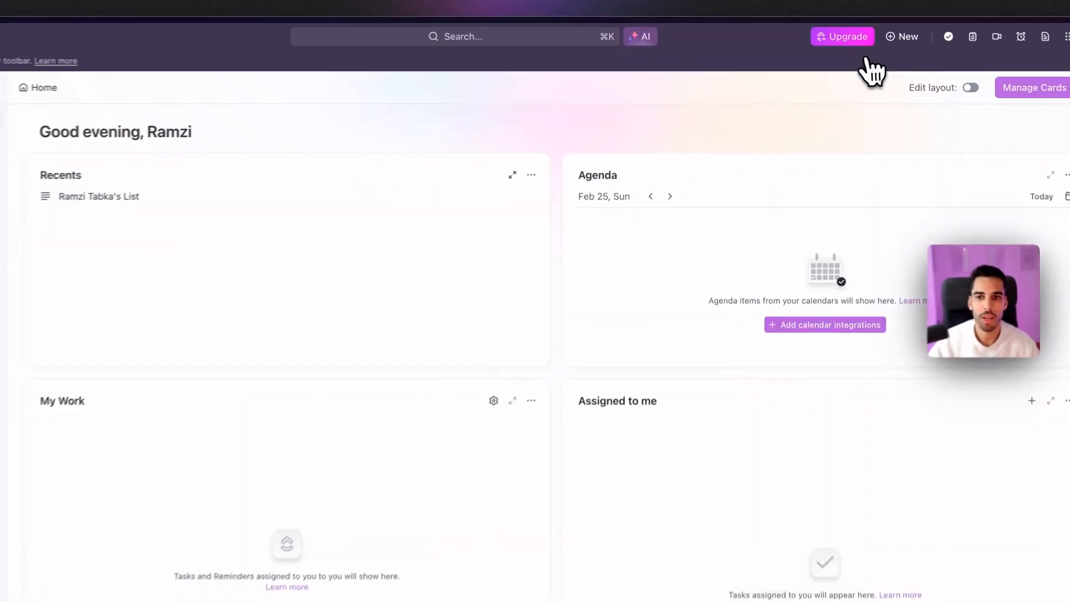
key("super+k")
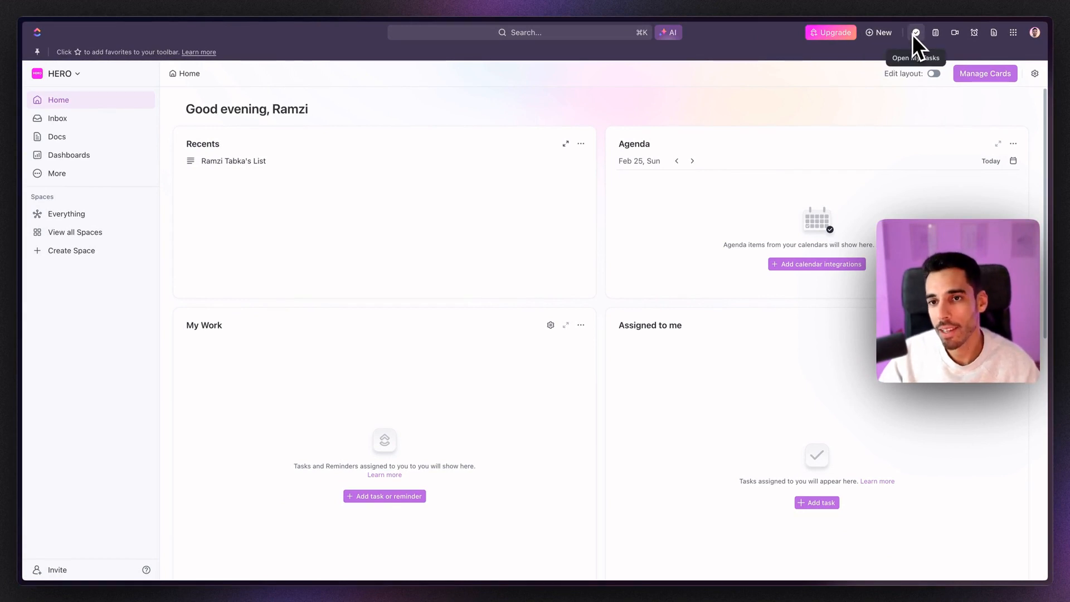
left_click(954, 34)
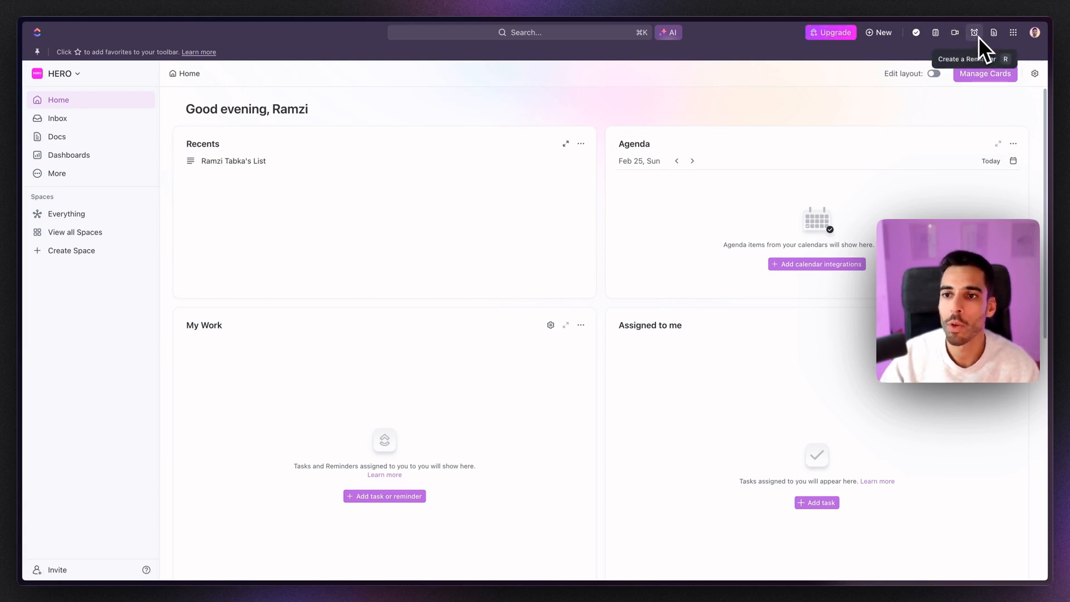
left_click(1014, 32)
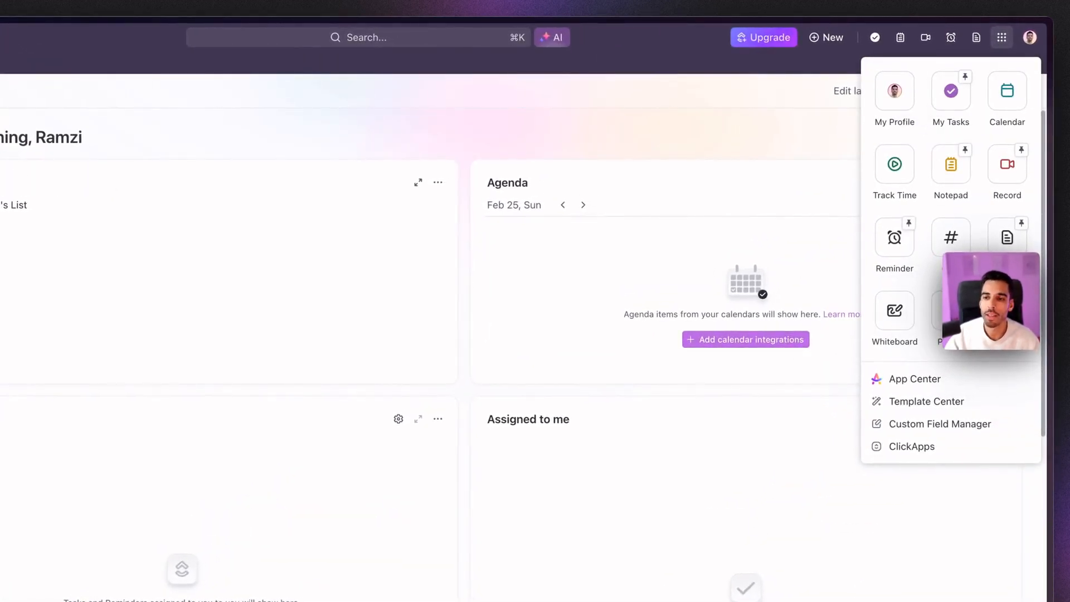
left_click(1002, 40)
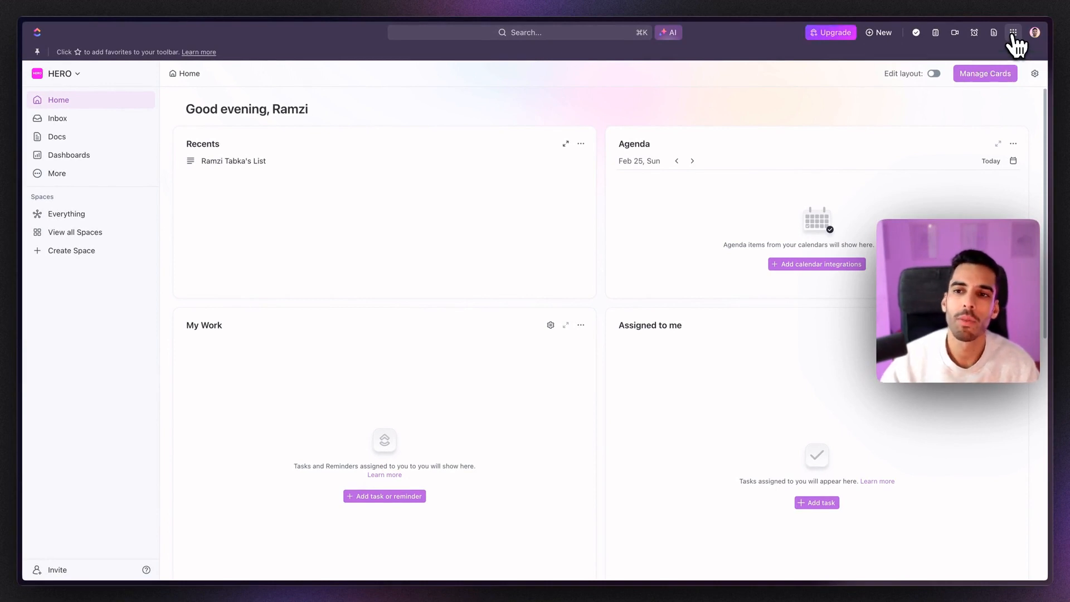
left_click(1013, 33)
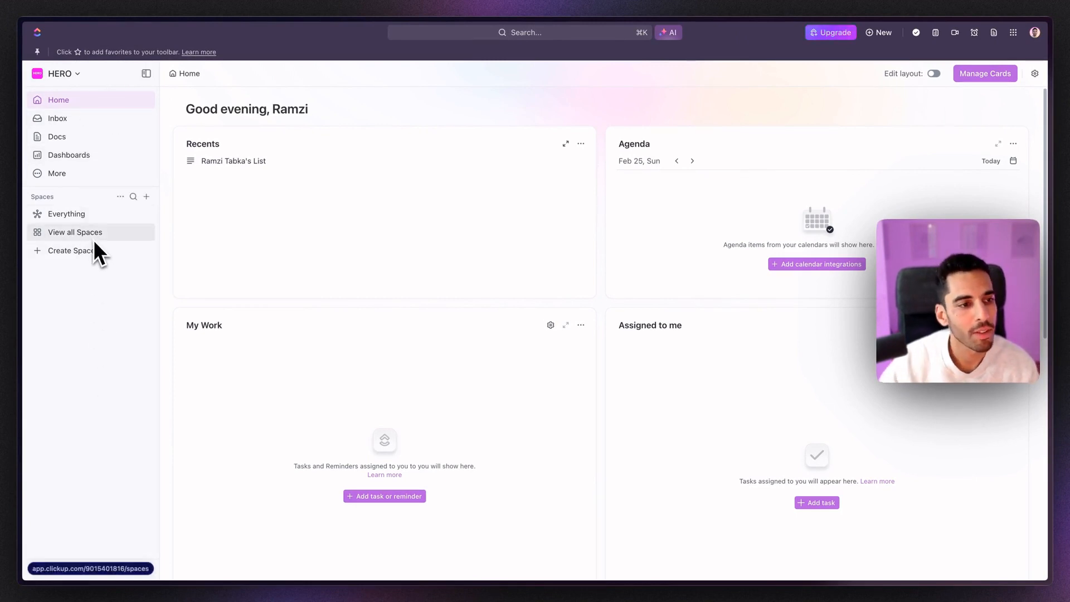
Step: Show and dismiss the sidebar's More list of extra pages like Whiteboards and Goals, twice
left_click(83, 175)
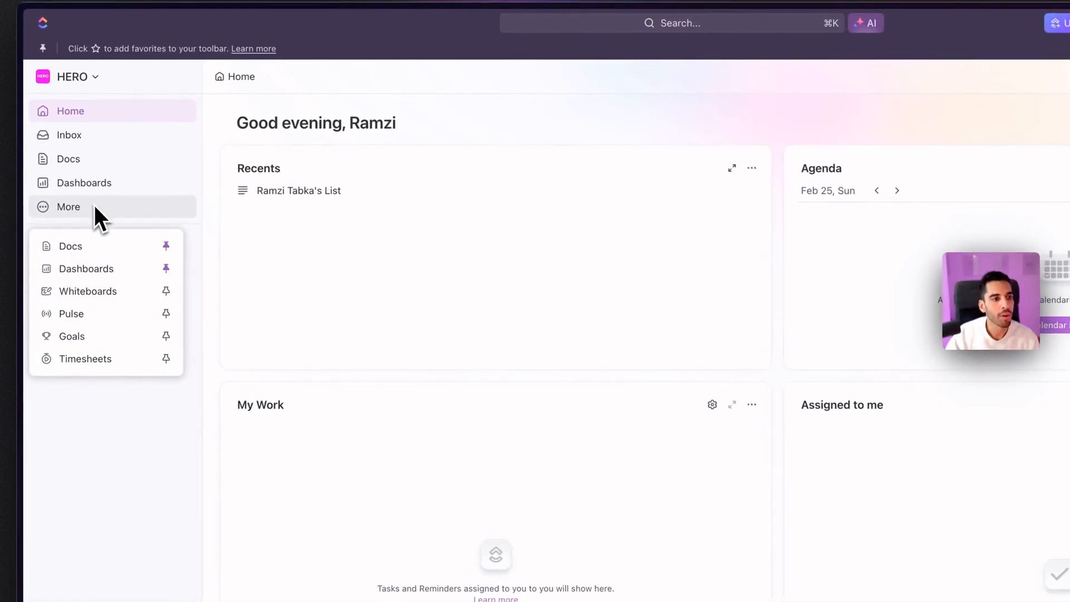
left_click(95, 205)
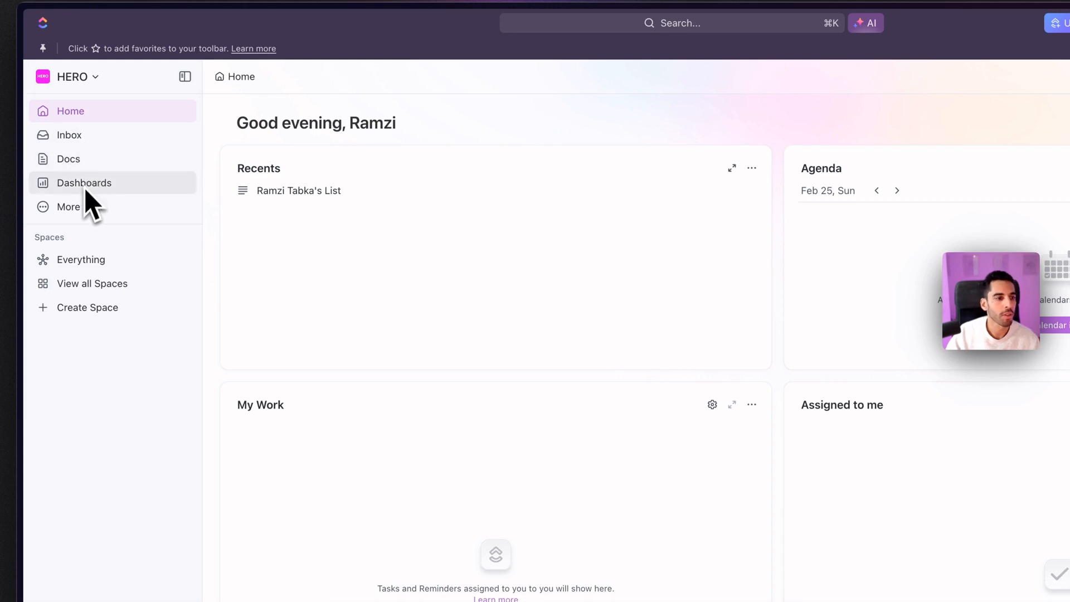
left_click(79, 207)
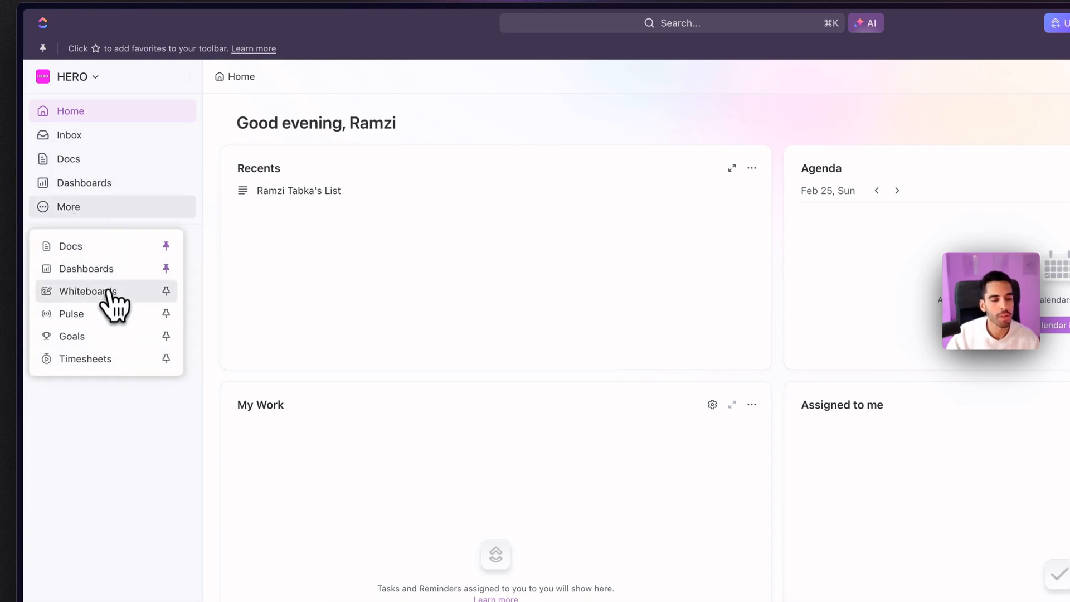
left_click(97, 205)
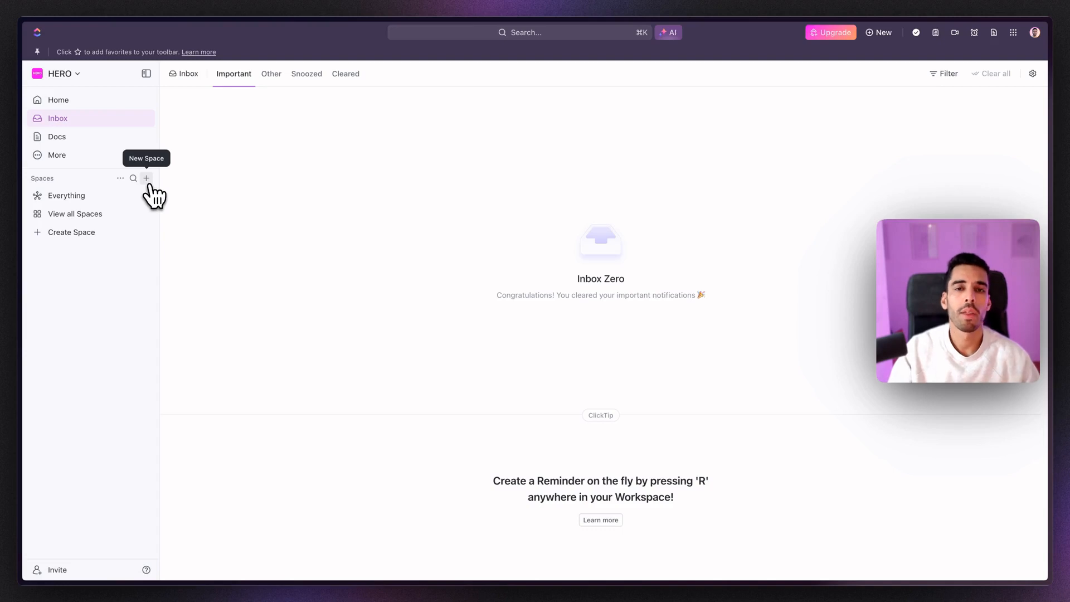
Step: Start a new Space named 'Marketing'
left_click(146, 179)
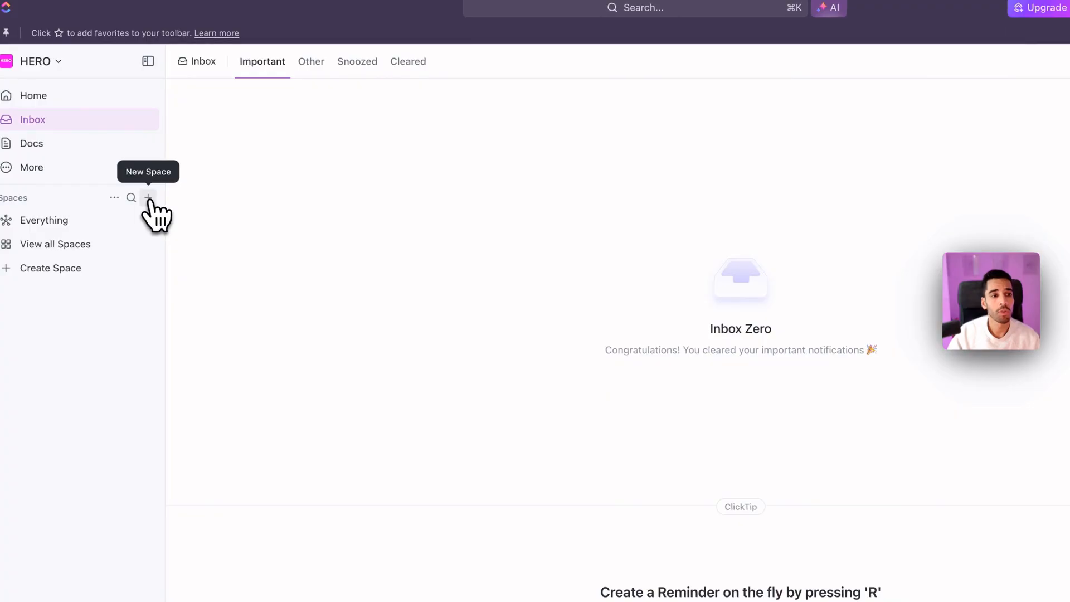
left_click(148, 198)
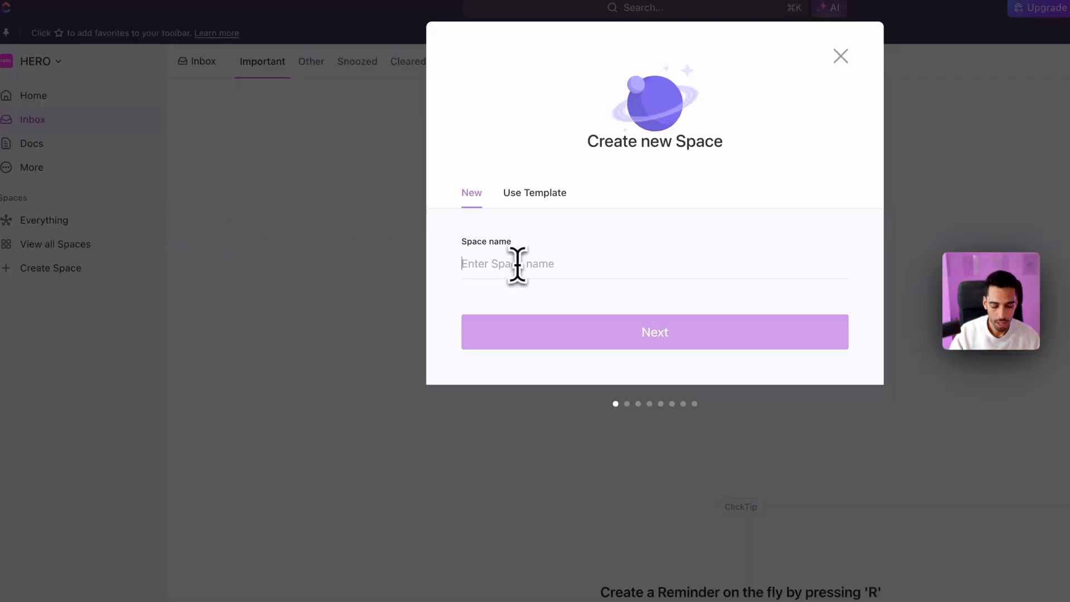
type("Market")
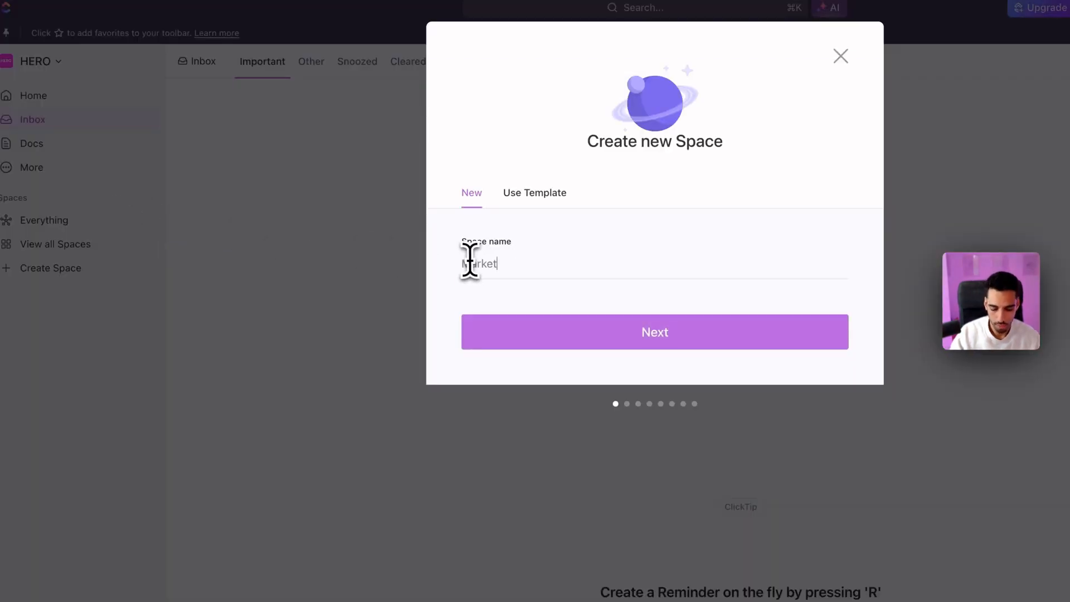
type("ing")
left_click(521, 340)
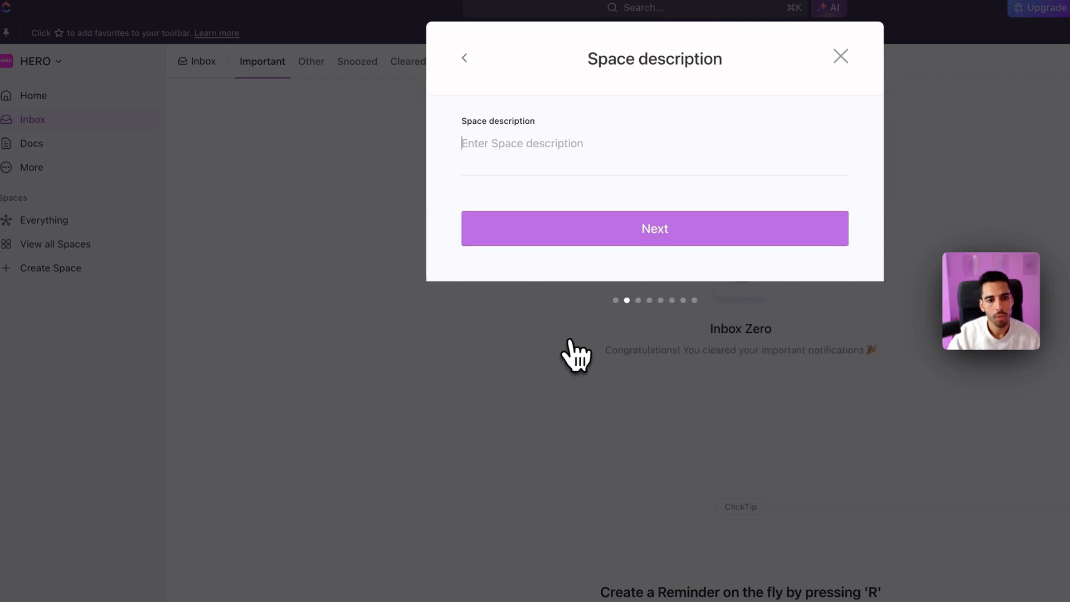
Step: Skip the description, give the Space a teal chart avatar, and share it with HERO Workspace
left_click(530, 128)
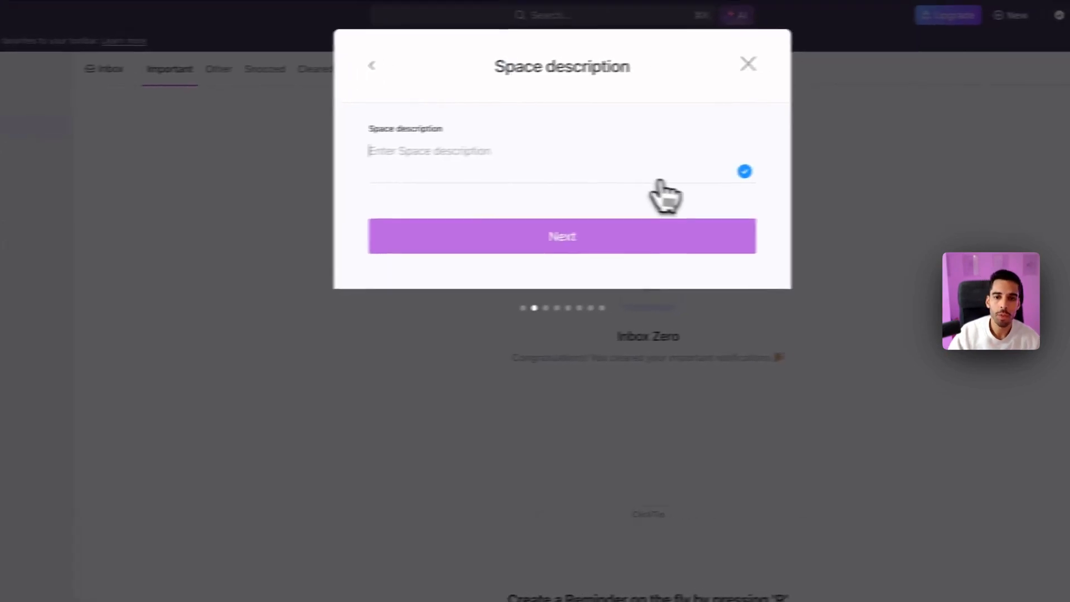
left_click(837, 164)
left_click(608, 181)
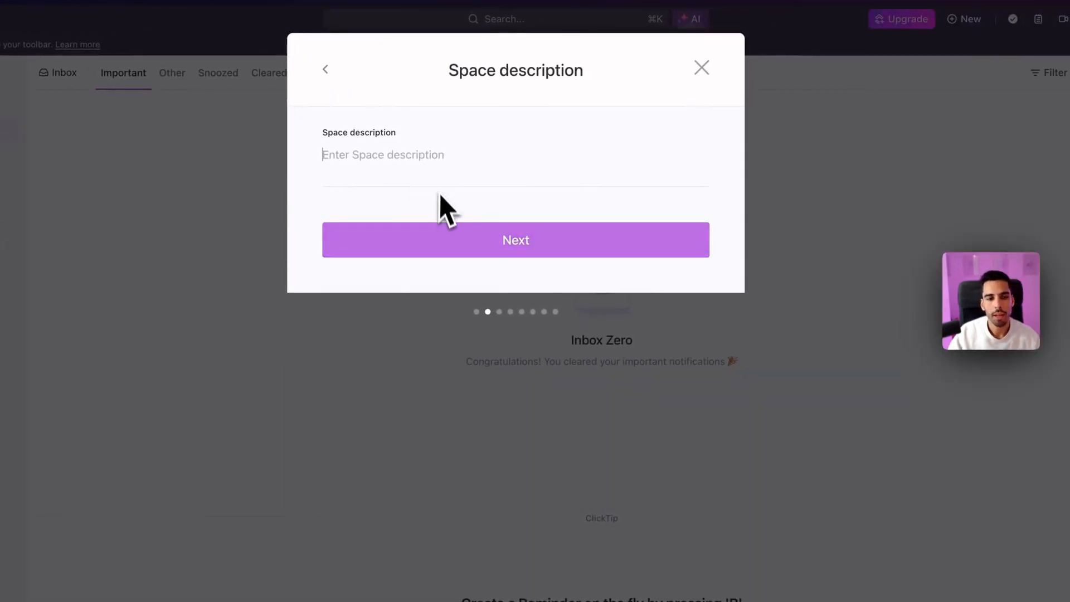
left_click(497, 246)
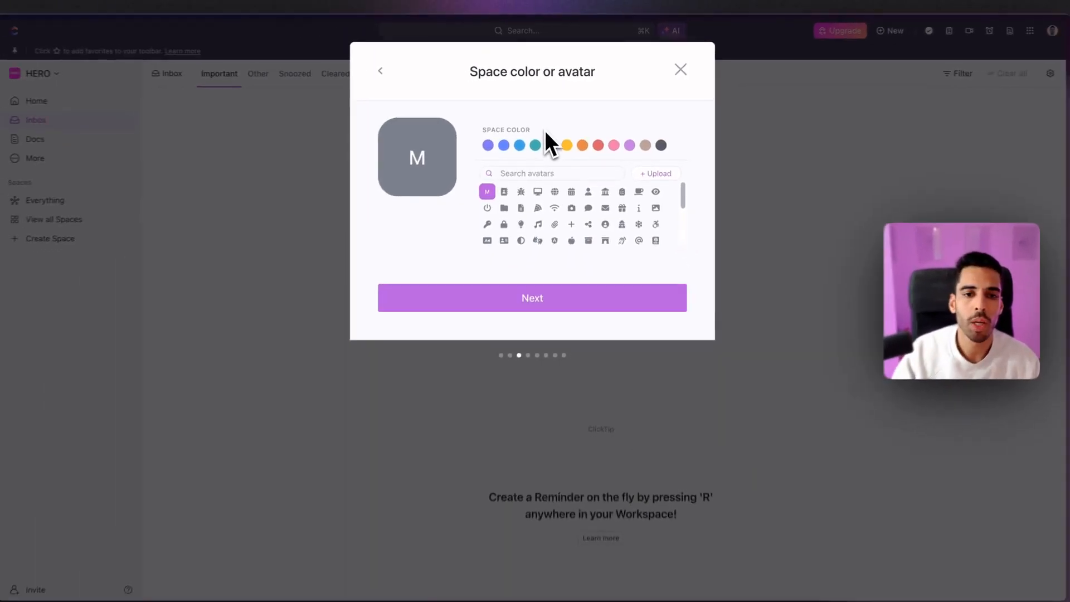
scroll(544, 231, "down", 5)
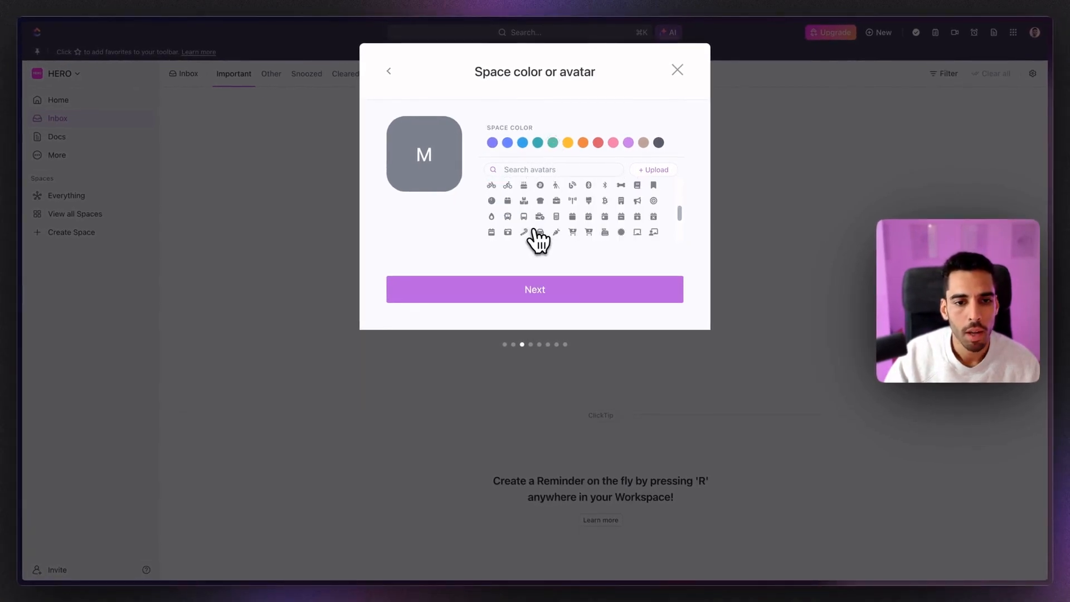
left_click(523, 227)
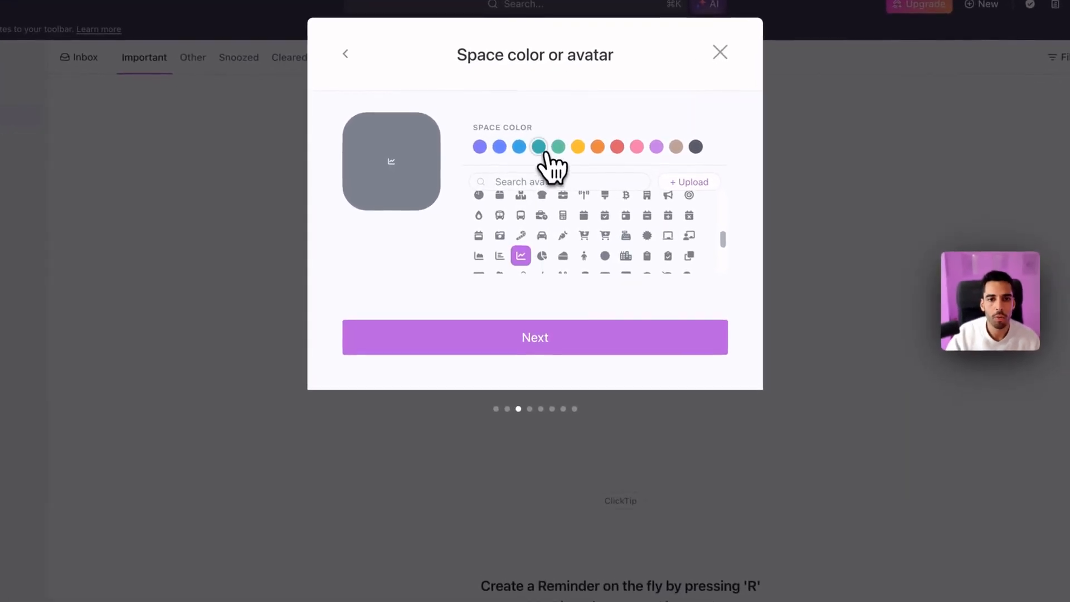
left_click(538, 146)
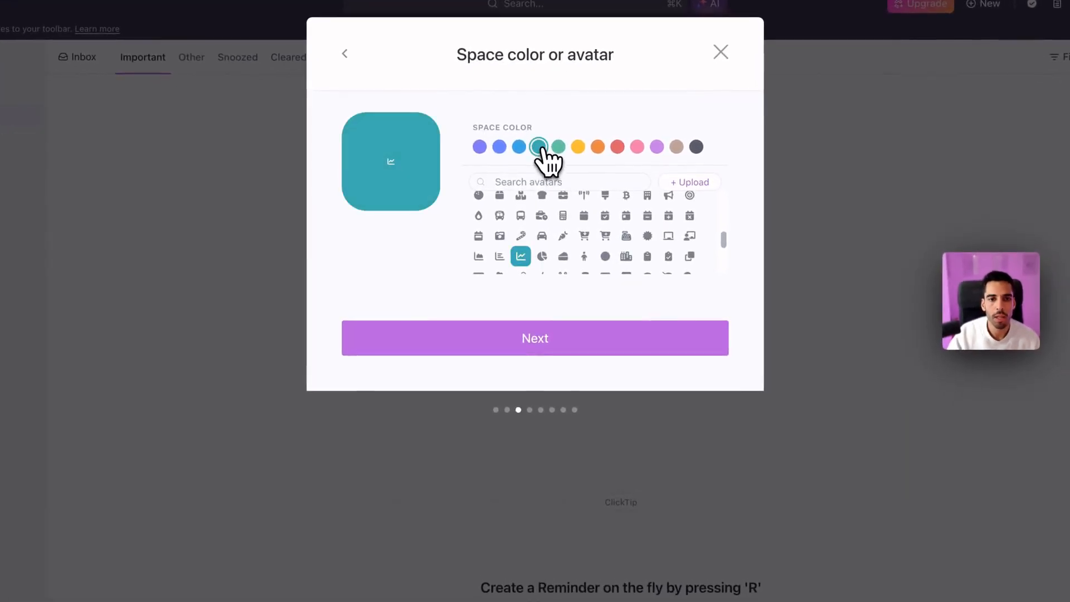
left_click(527, 338)
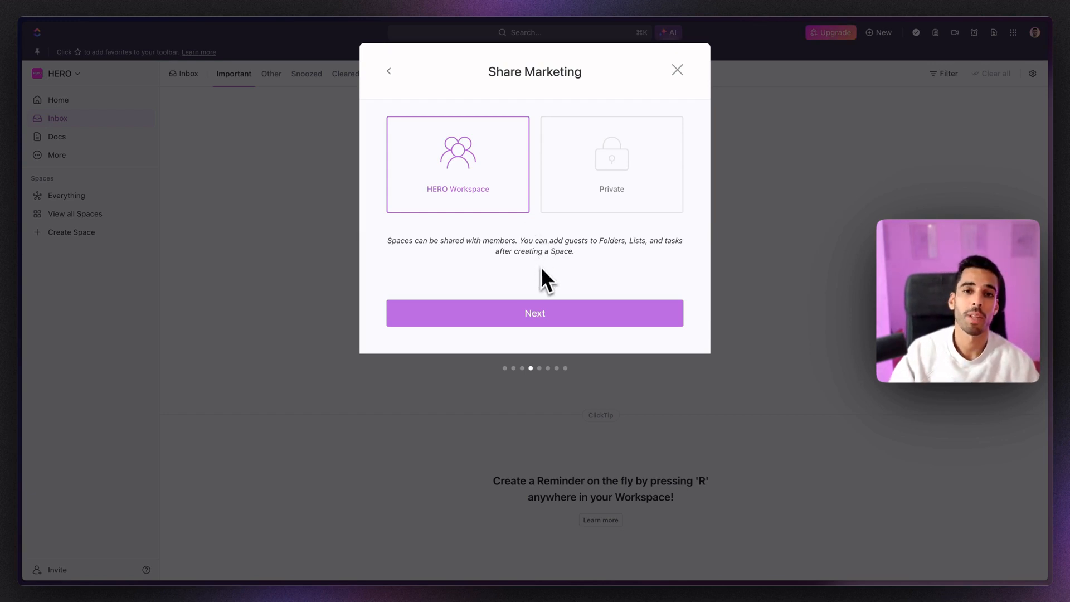
left_click(518, 310)
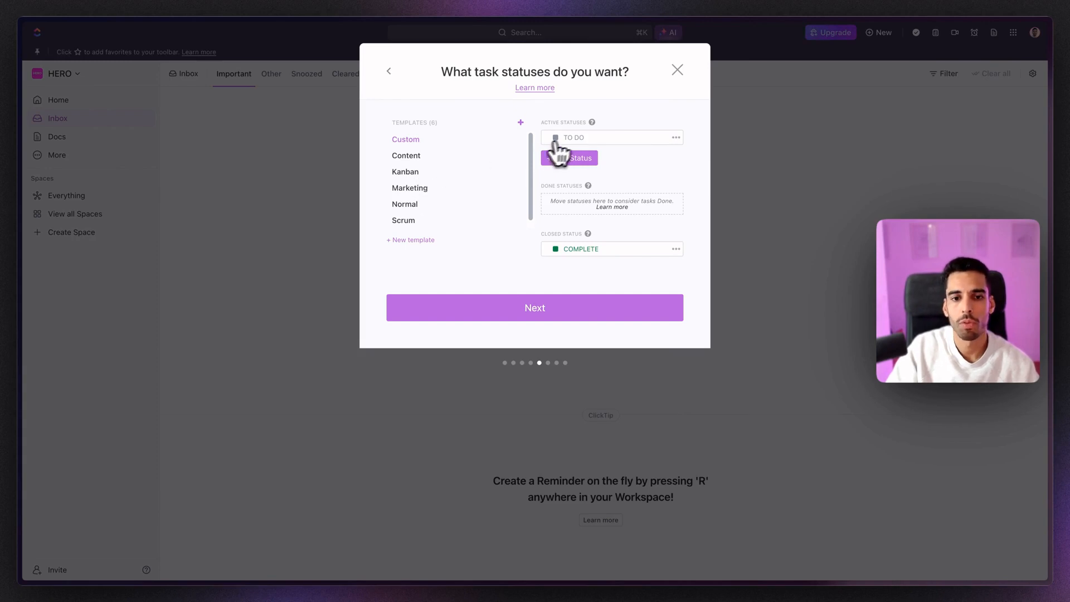
Step: Keep the Custom TO DO and COMPLETE statuses instead of the Marketing template, and list all ClickApps
left_click(410, 189)
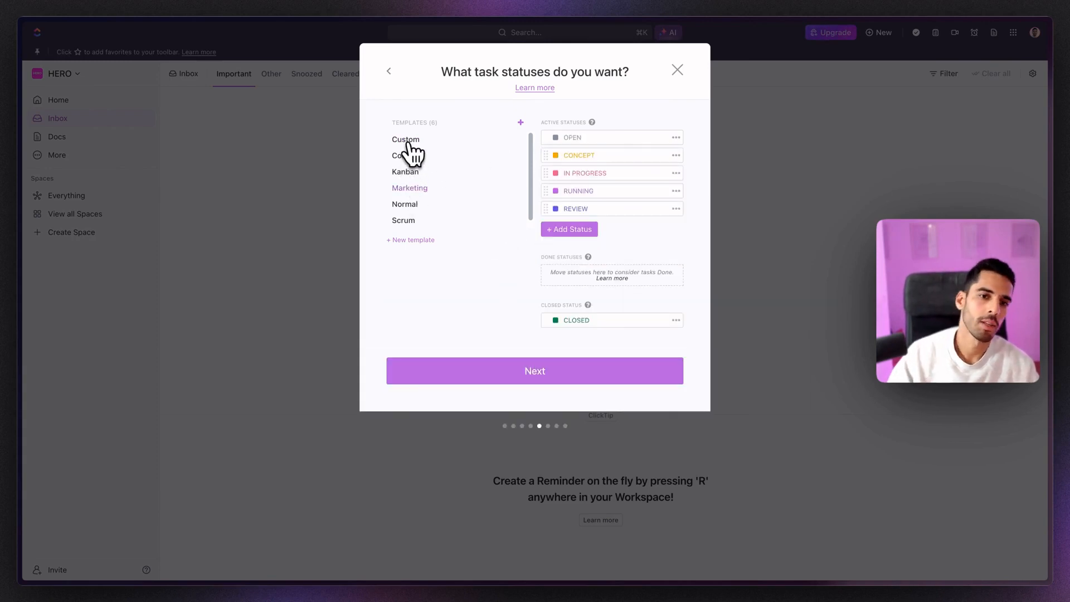
left_click(408, 140)
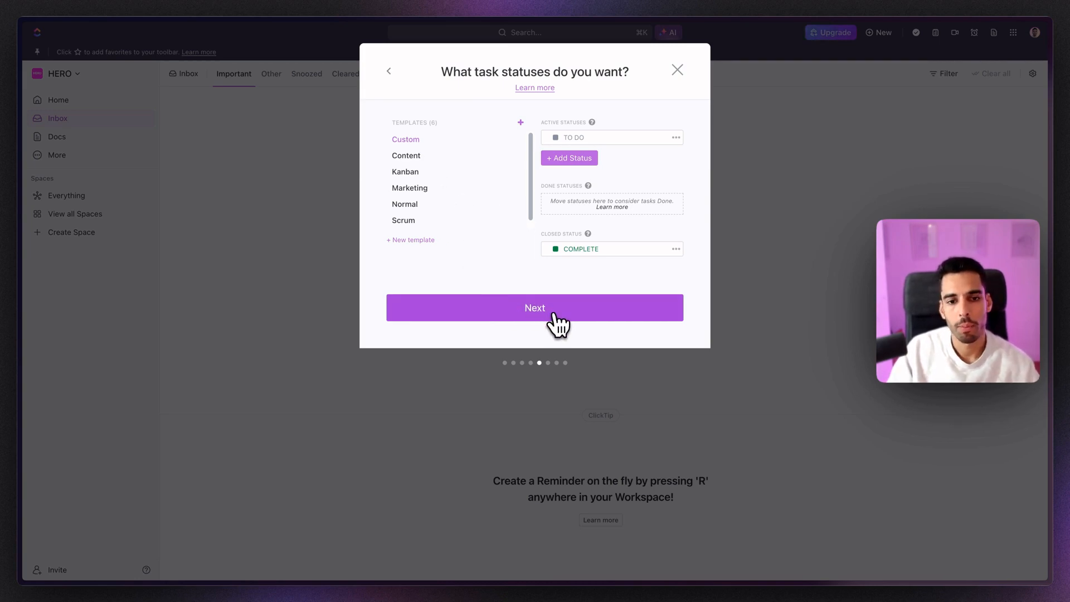
left_click(549, 319)
left_click(551, 373)
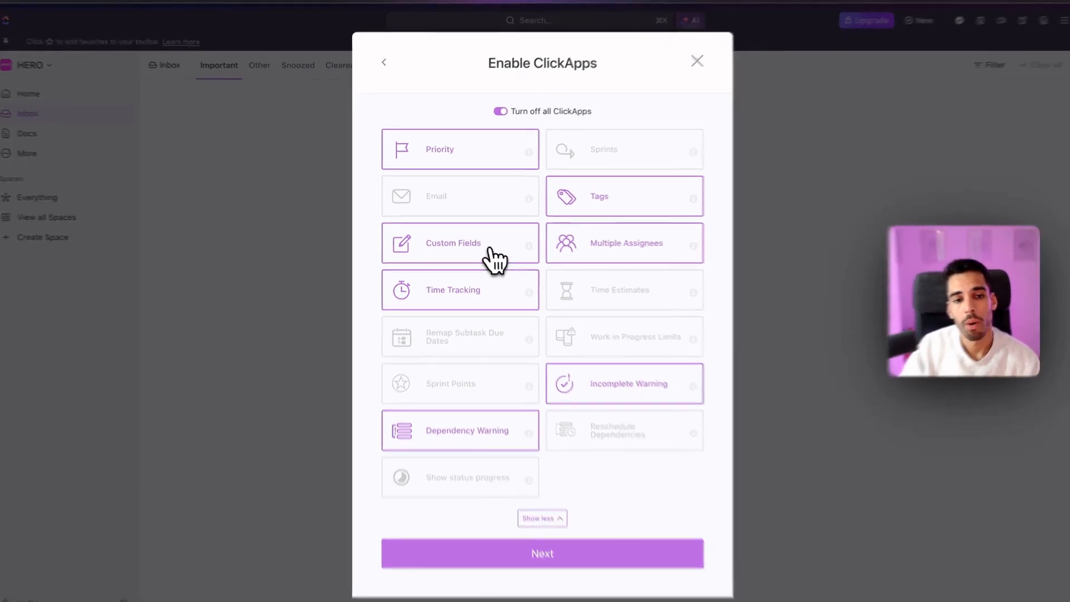
Step: Toggle Custom Fields, try Sprints but leave it off, and continue to the default view settings
left_click(490, 249)
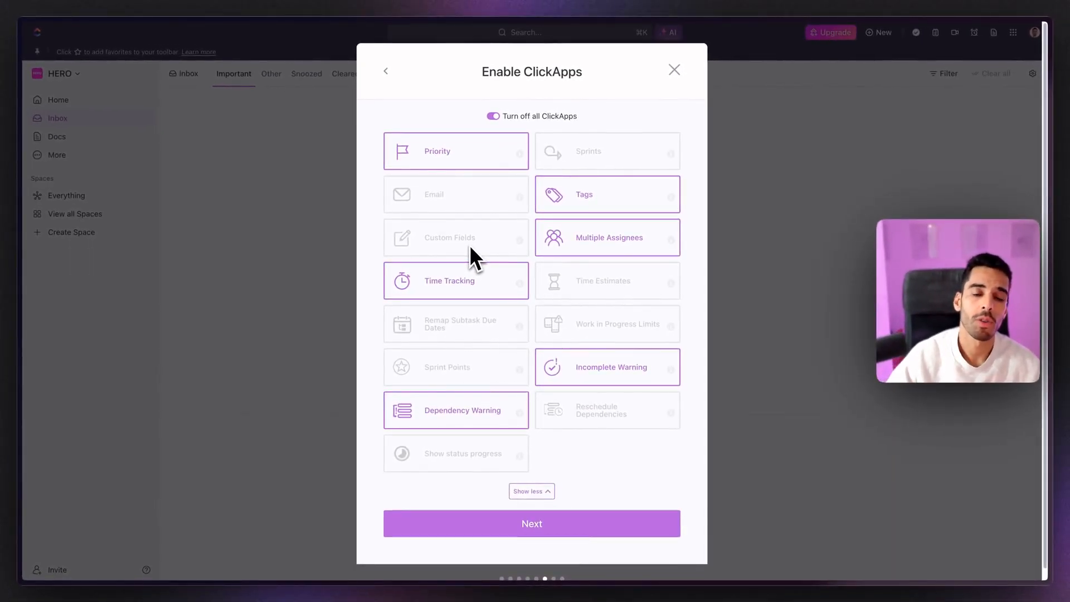
left_click(574, 162)
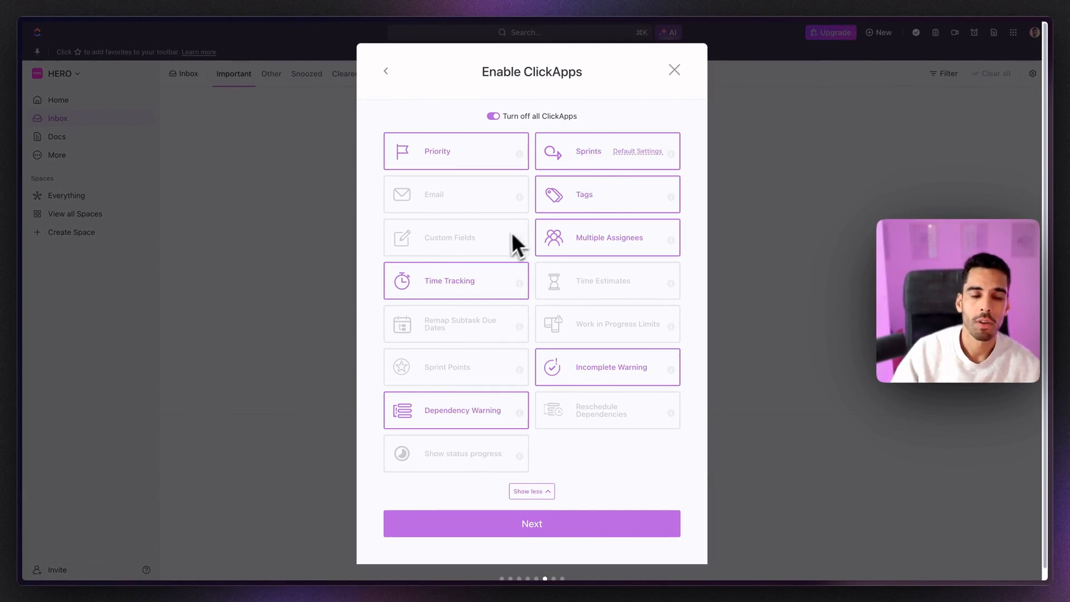
left_click(512, 240)
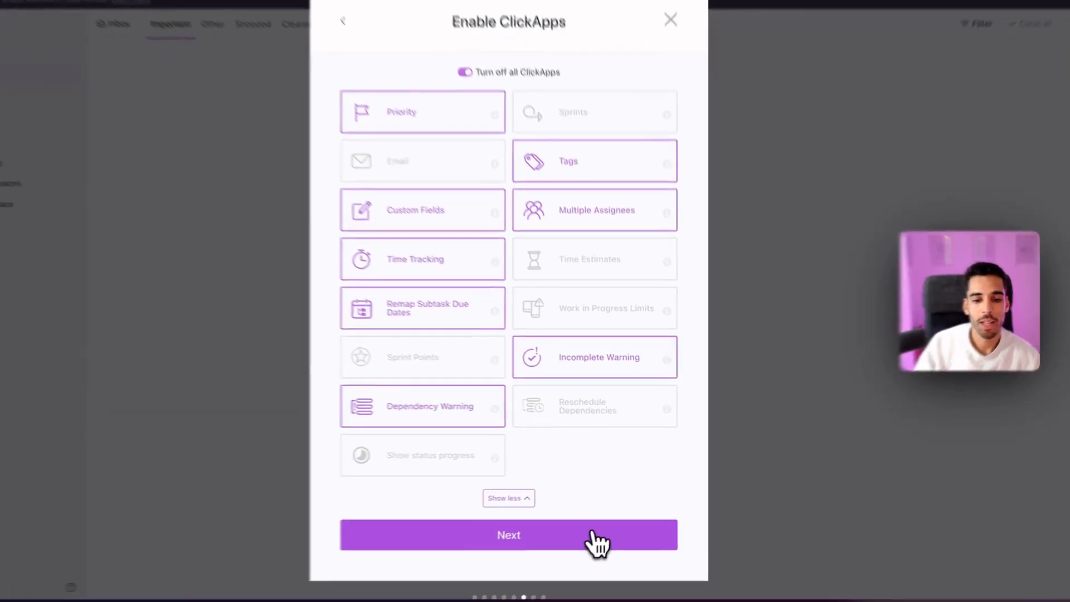
left_click(595, 540)
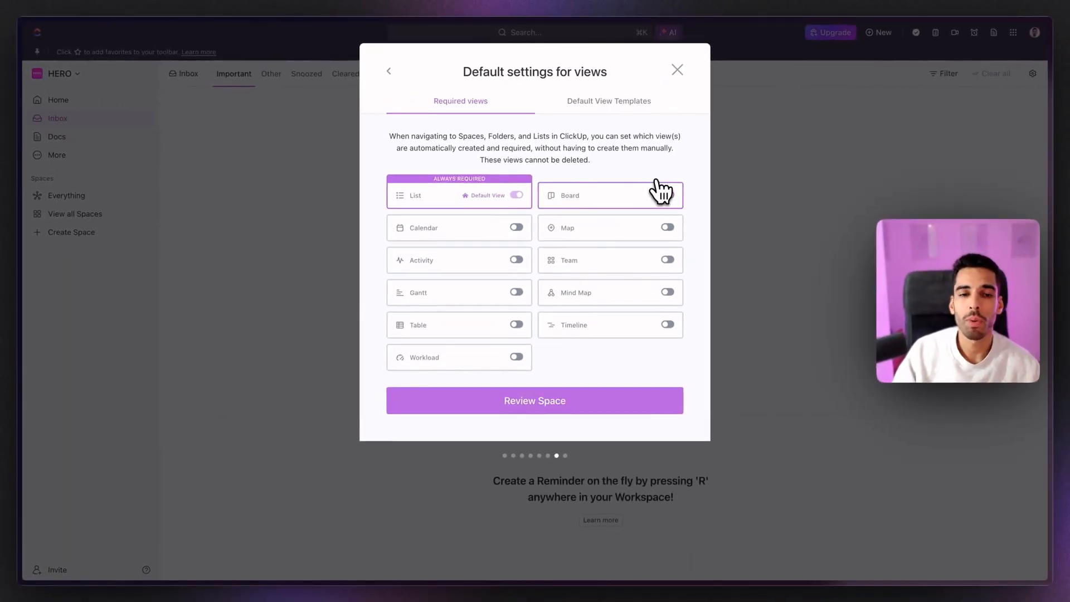
Step: Leave the Board view not required and create the Marketing Space
left_click(668, 196)
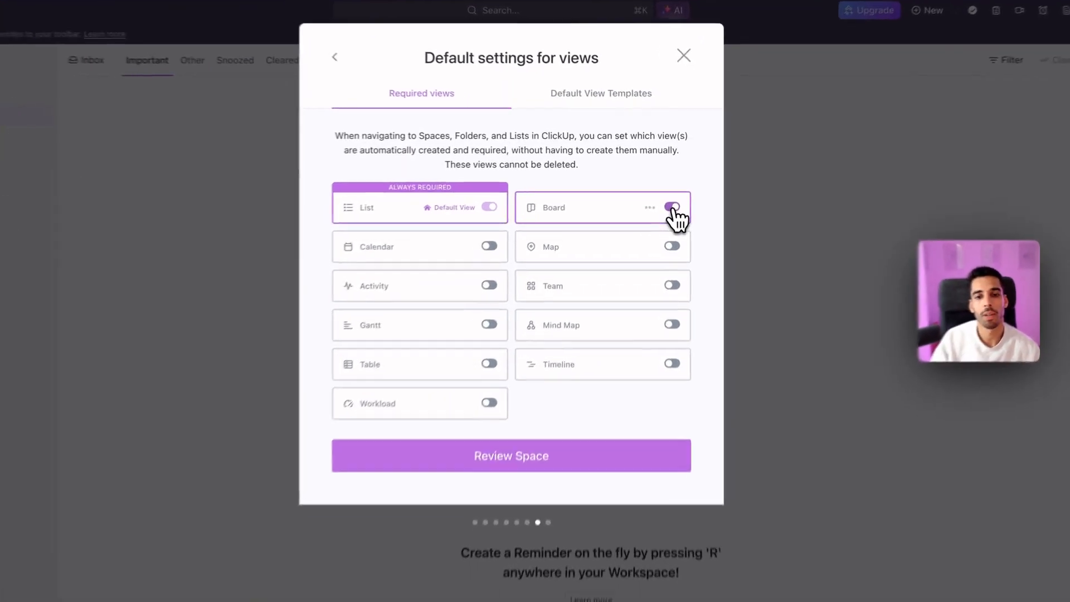
left_click(669, 196)
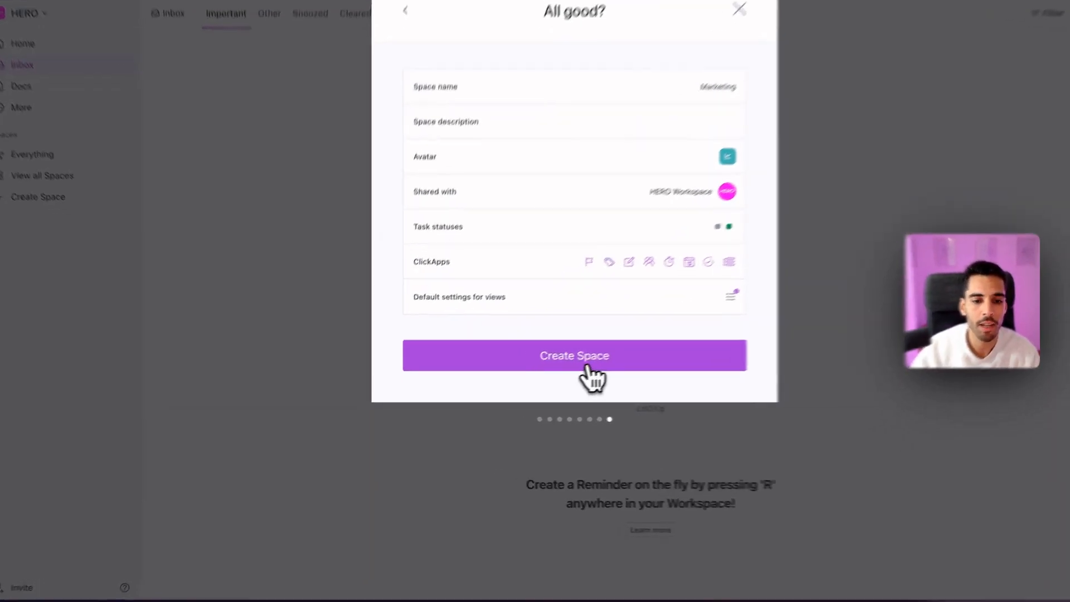
left_click(588, 367)
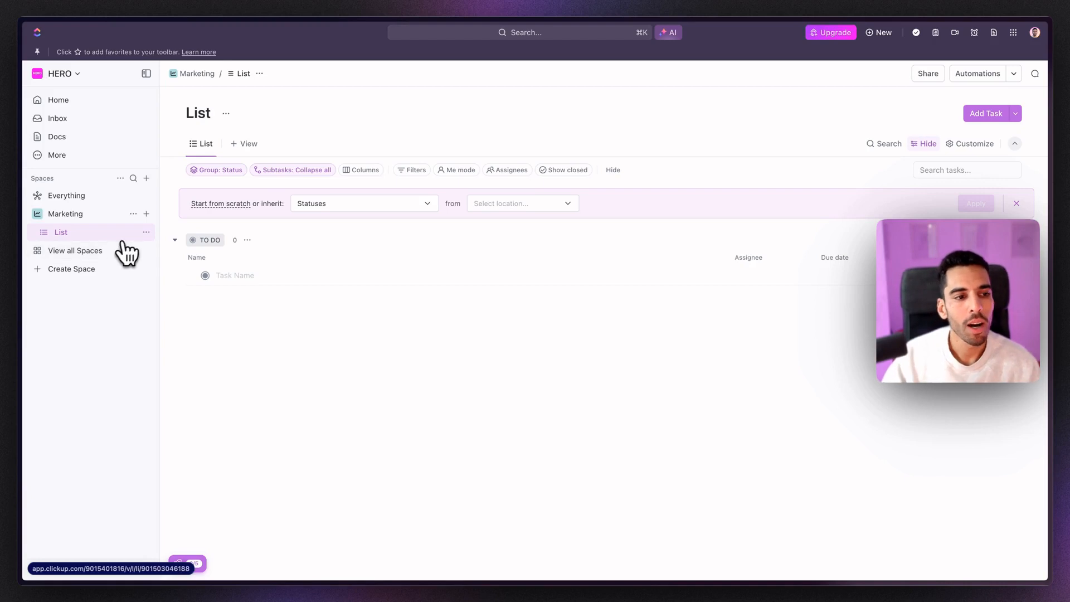
Step: Add a folder named 'Social Media' to the Marketing Space
left_click(146, 213)
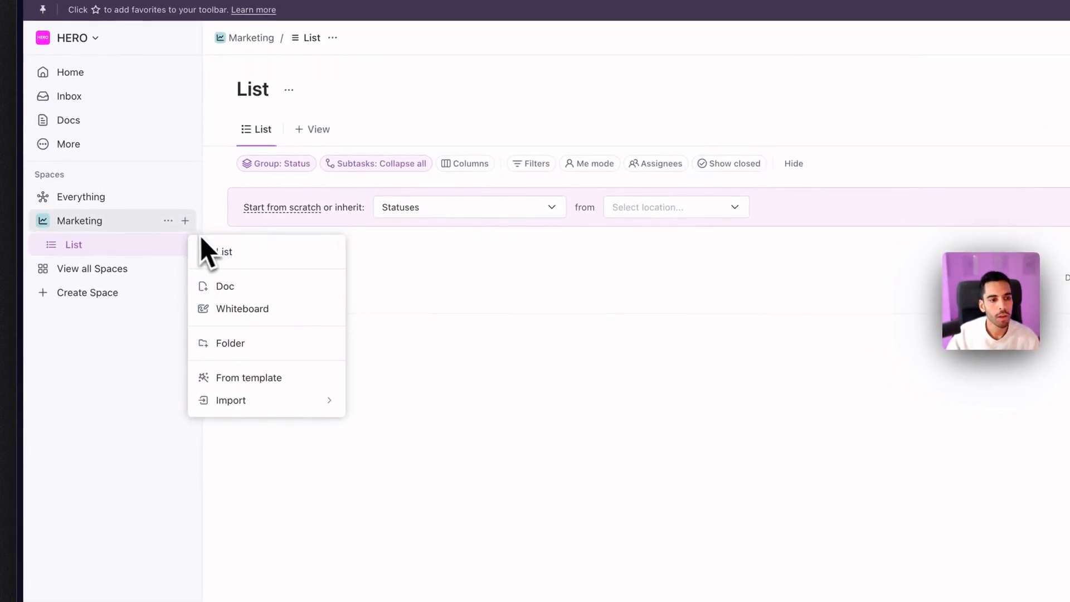
left_click(244, 344)
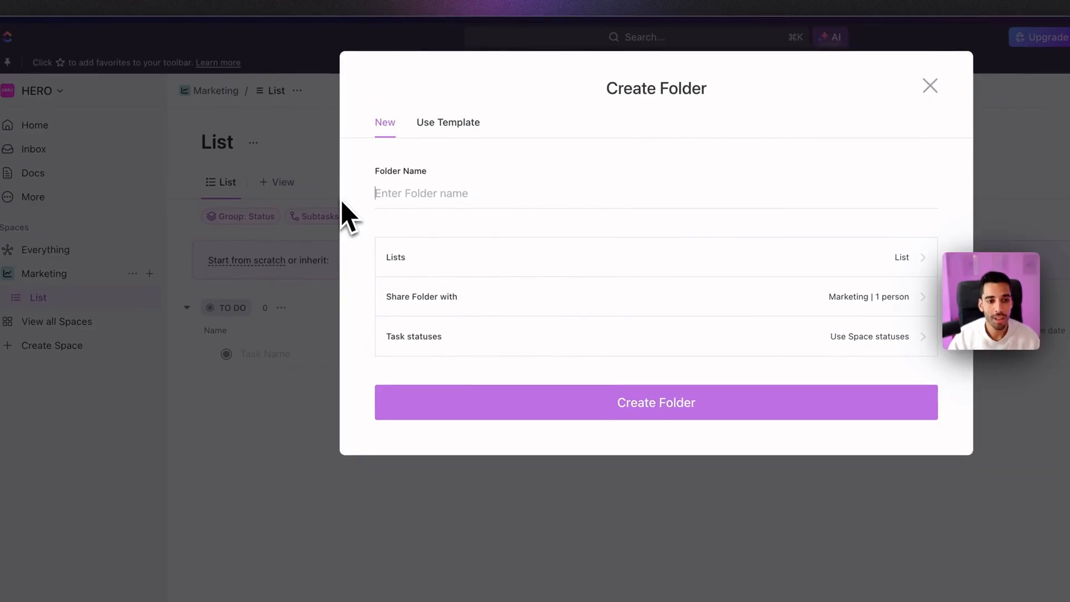
type("Social Media")
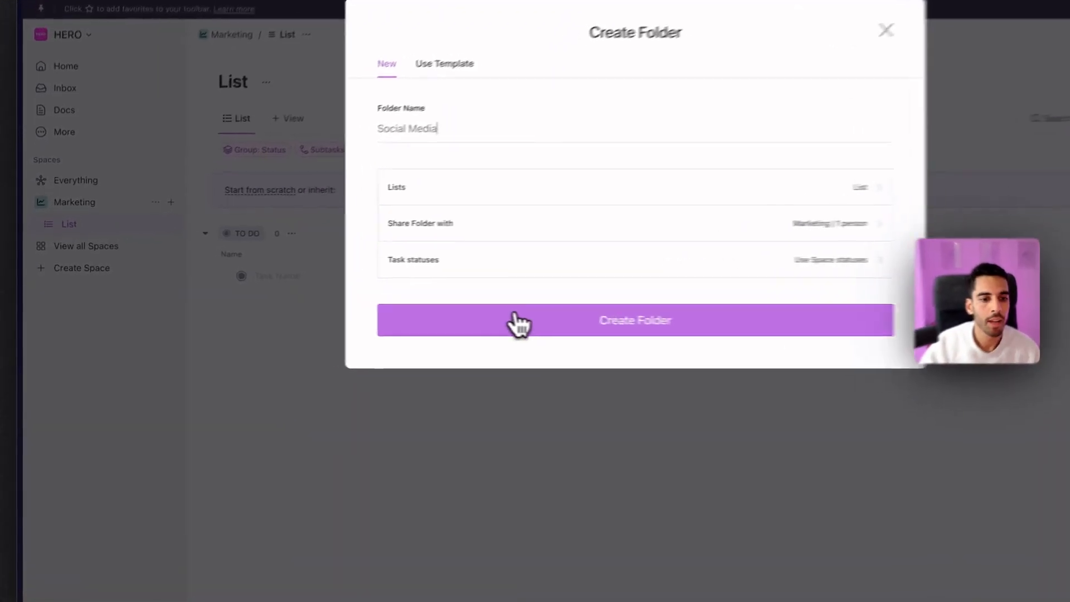
left_click(518, 323)
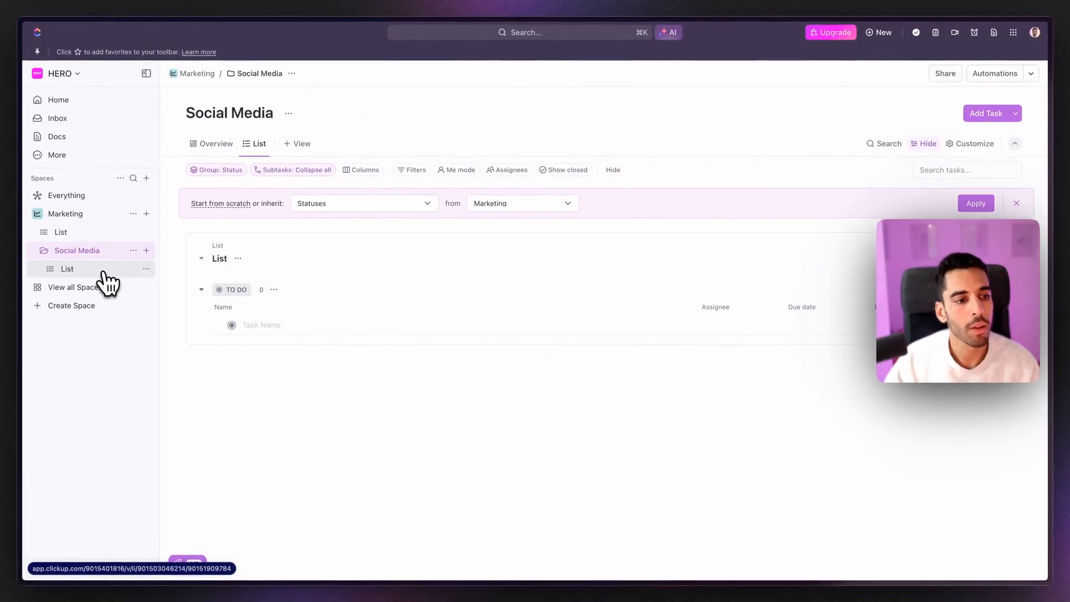
Step: Rename the Social Media folder's list to 'LinkedIn'
right_click(102, 272)
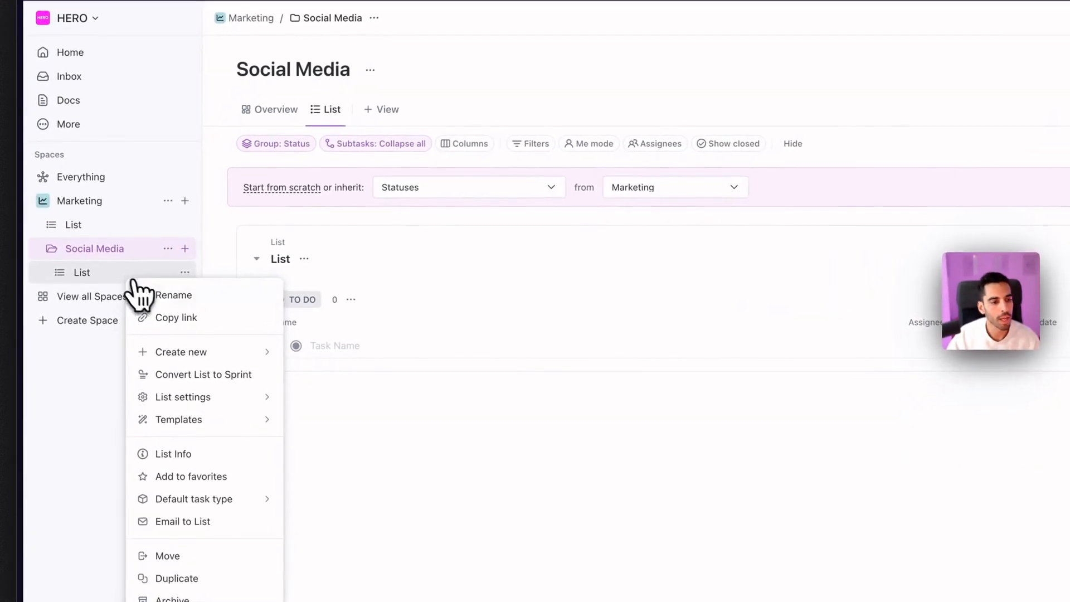
left_click(127, 288)
key("BackSpace")
key("BackSpace")
key("BackSpace")
type("kedIn")
key("Return")
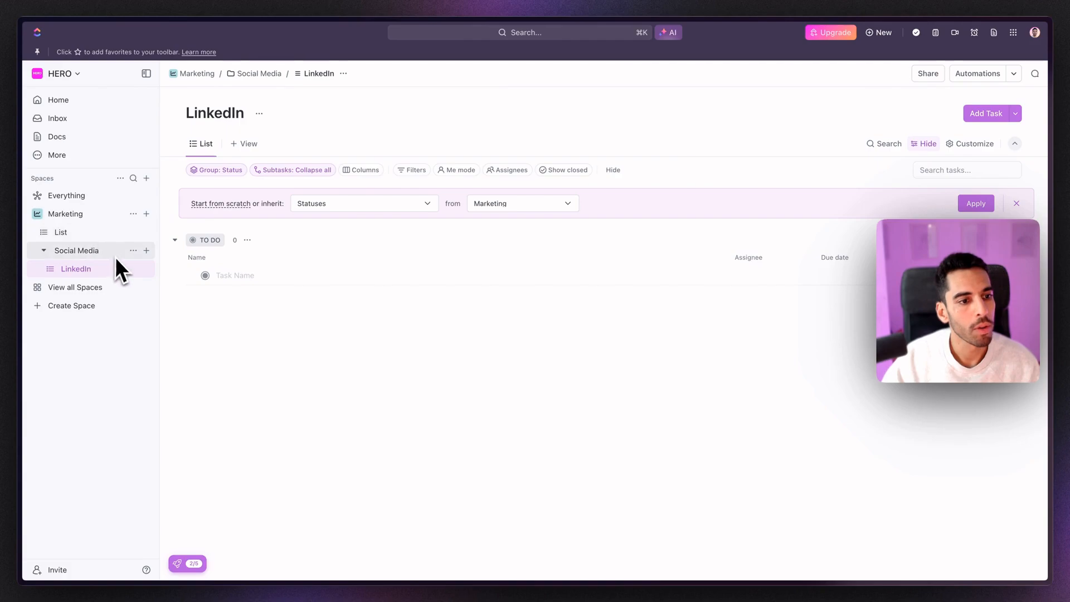
Step: Create a second list named 'Instagram' inside the Social Media folder
left_click(185, 248)
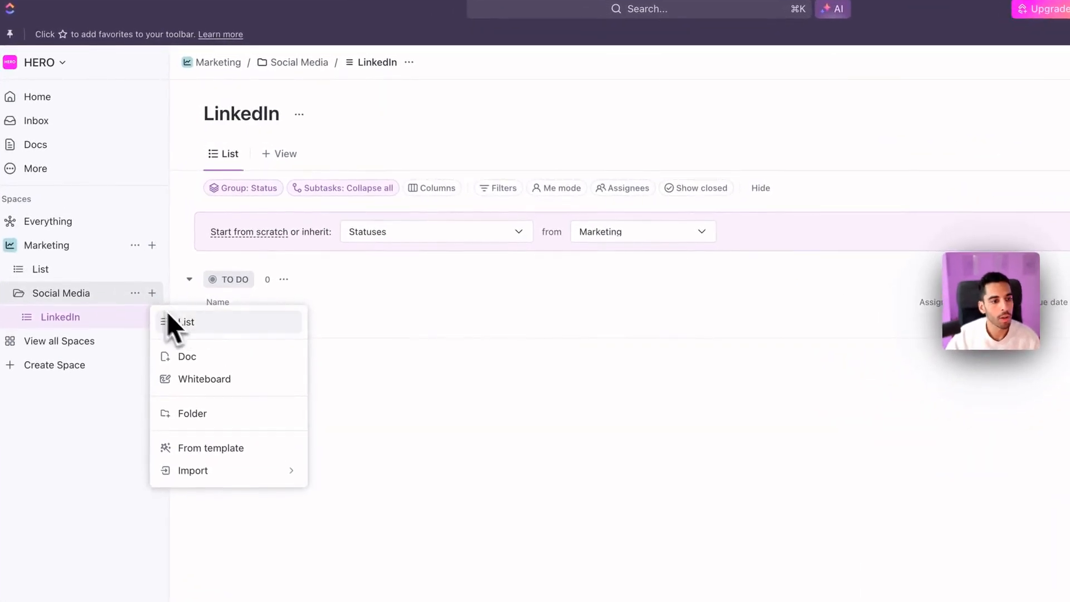
left_click(189, 323)
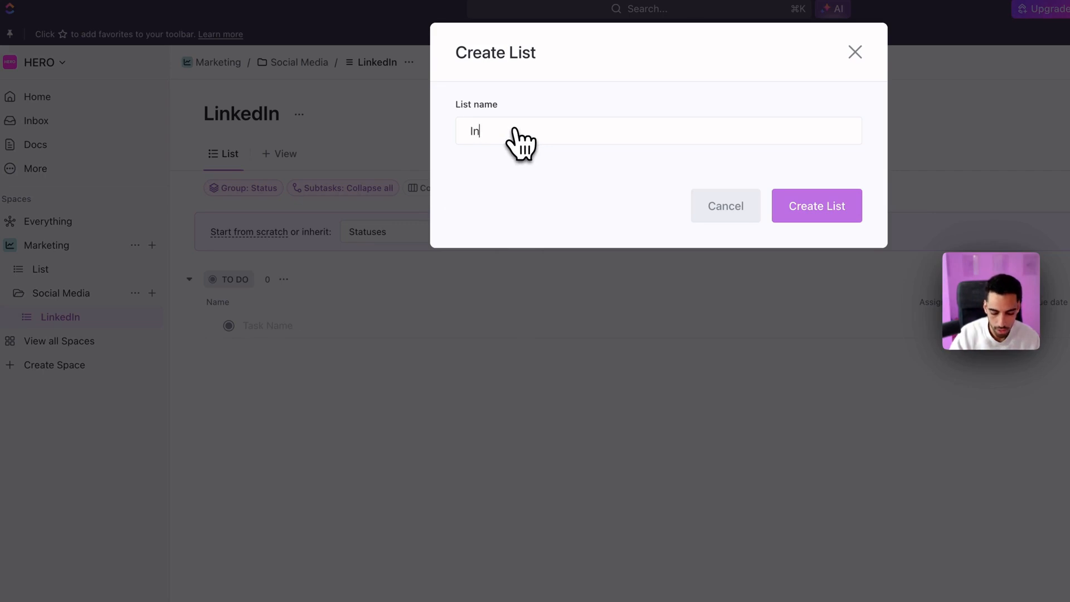
type("Instagram")
key("Return")
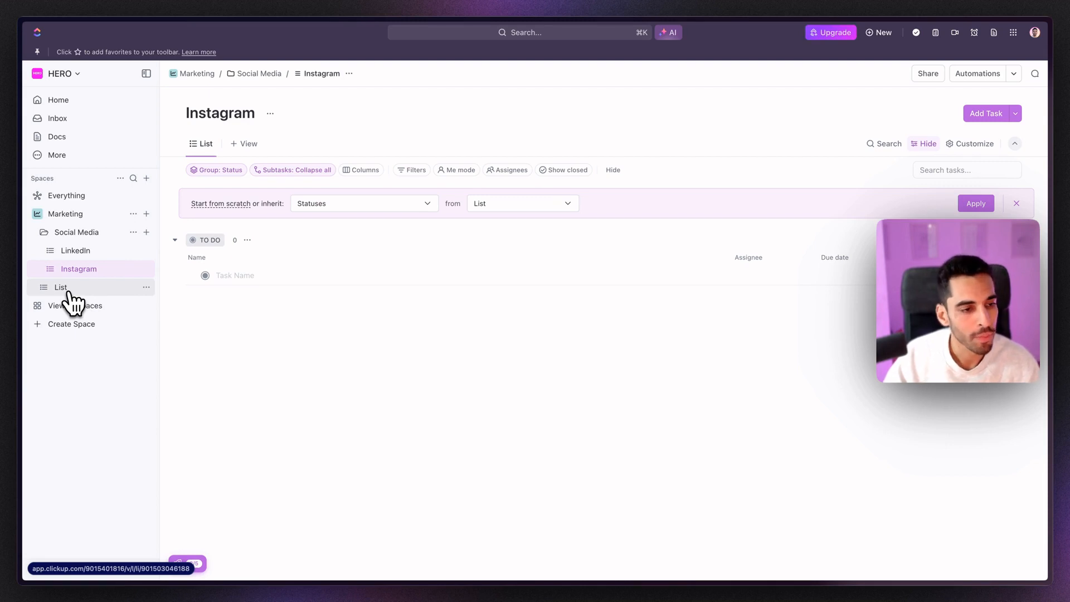
Step: Rename the Marketing space's standalone list outside the folder to 'Blog'
right_click(67, 291)
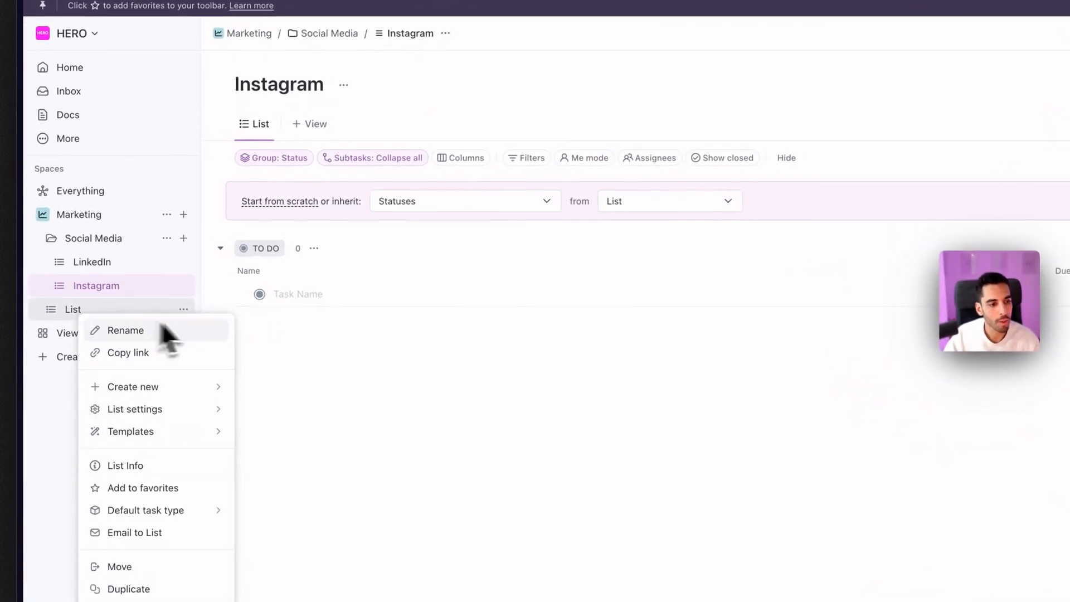
left_click(150, 334)
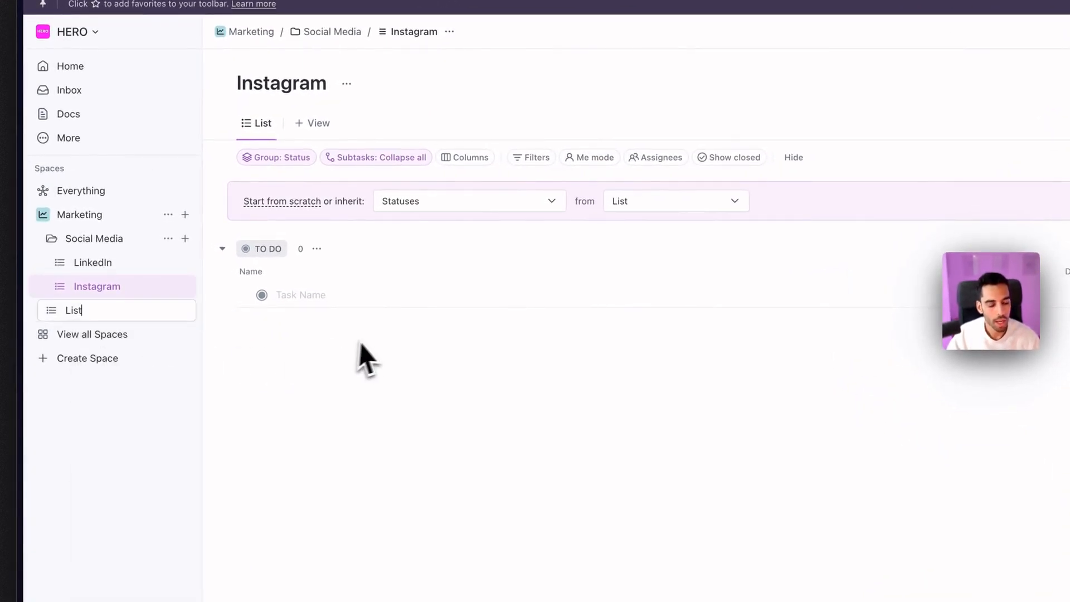
type("Blog")
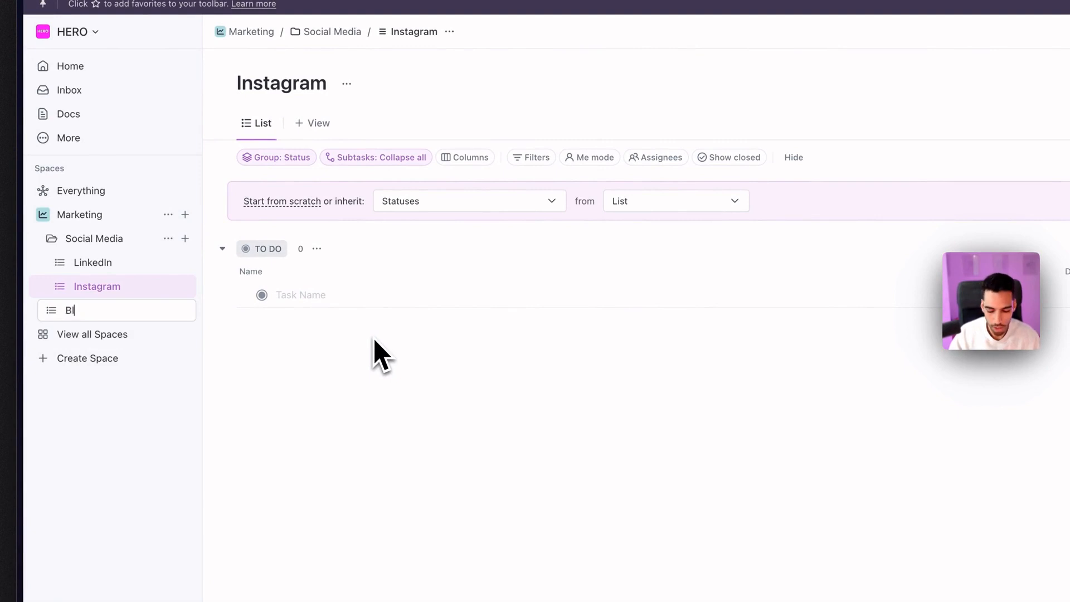
key("Return")
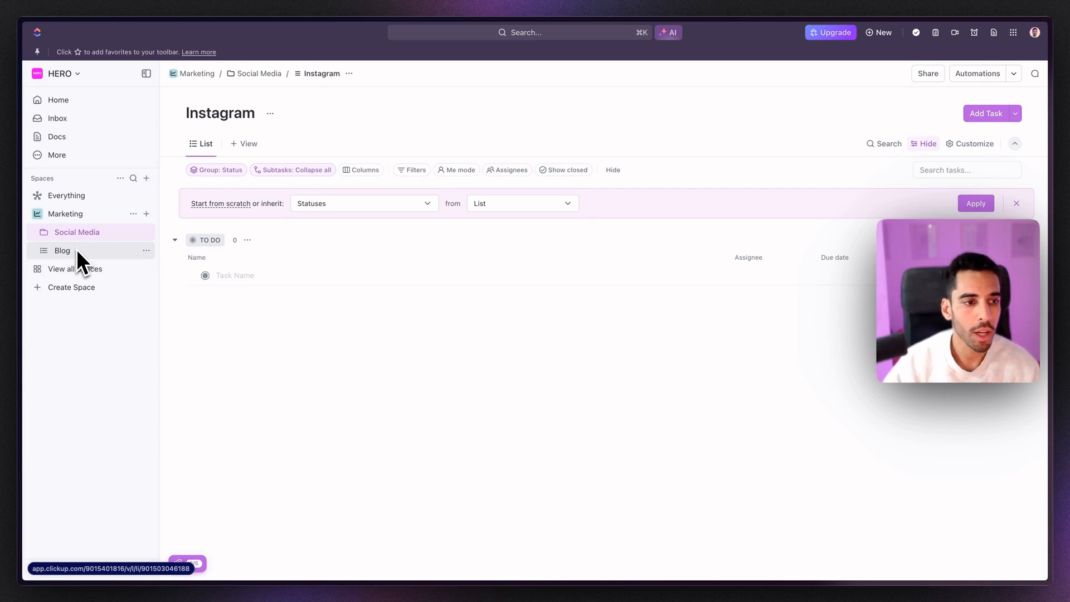
Step: Expand Social Media, view the Marketing overview, then open the Social Media folder page
left_click(49, 234)
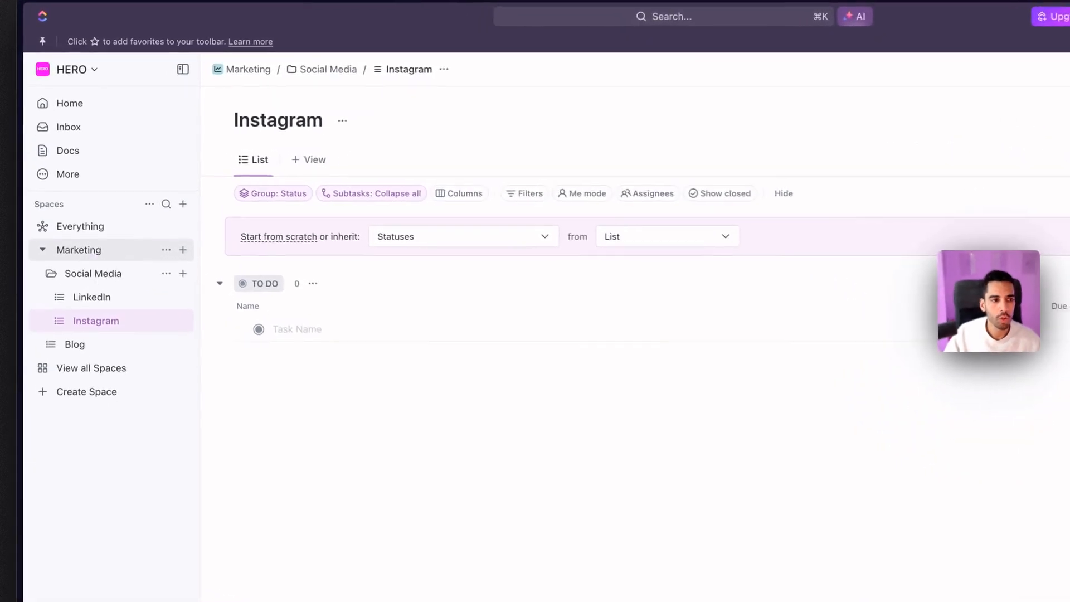
left_click(90, 250)
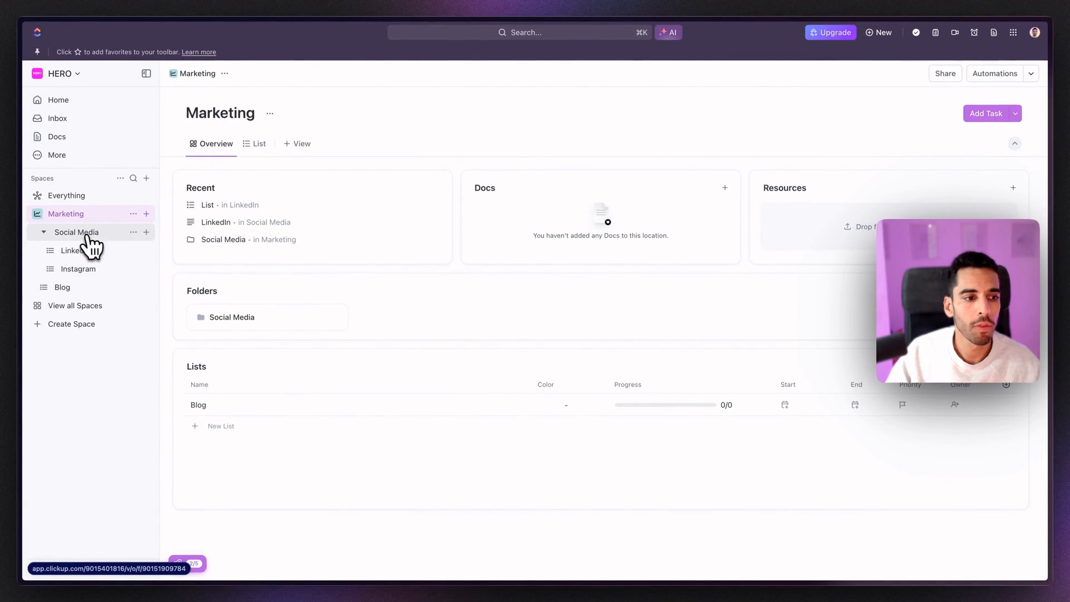
left_click(83, 234)
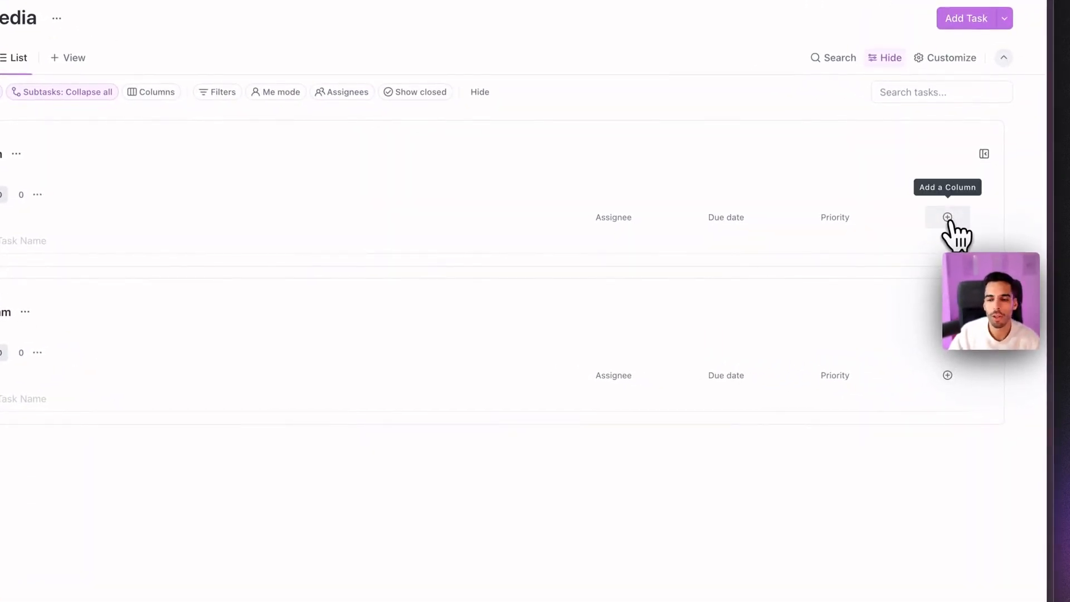
Step: Add a Date-type column named 'Publishing' to the LinkedIn and Instagram lists
left_click(947, 219)
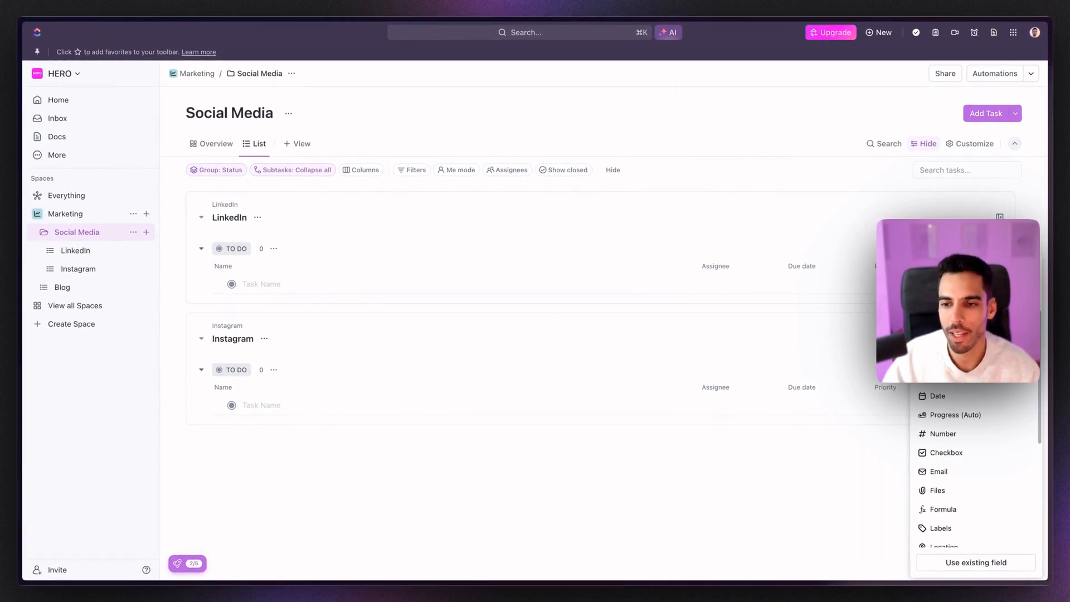
left_click(940, 397)
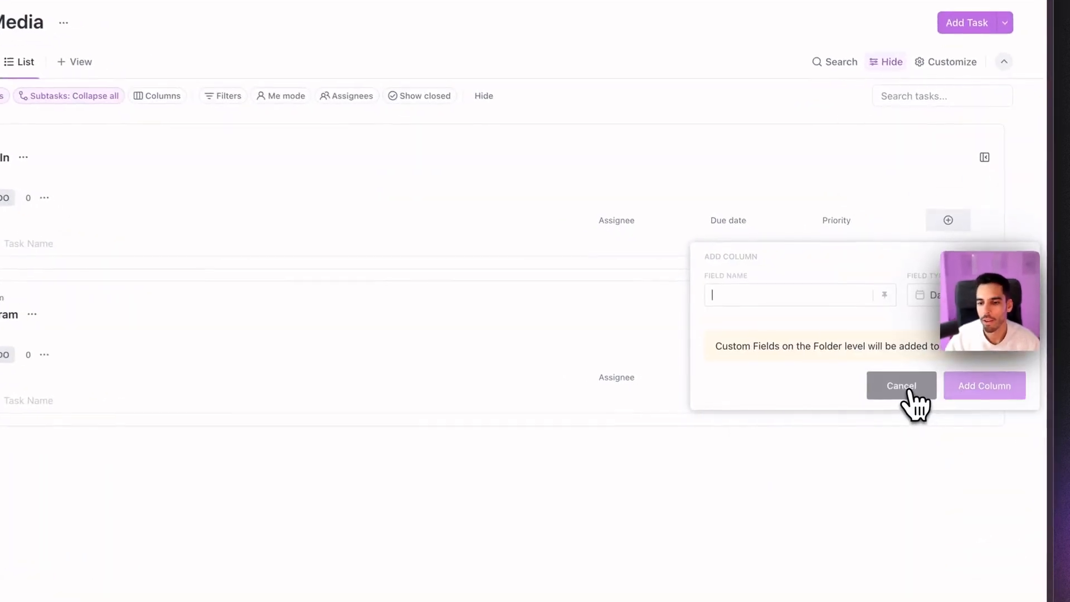
type("Publish")
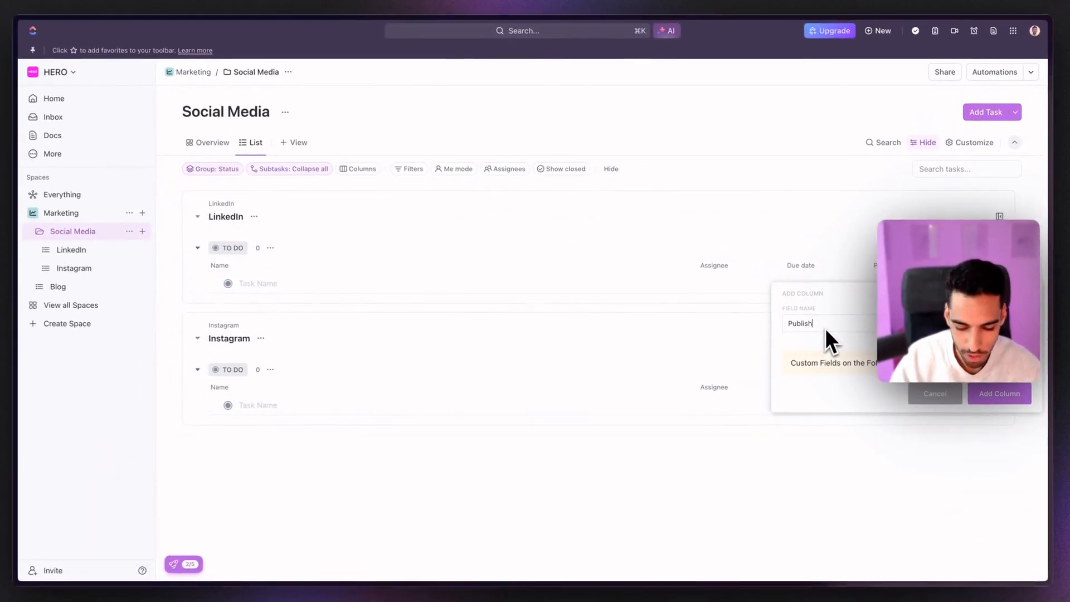
type("ing")
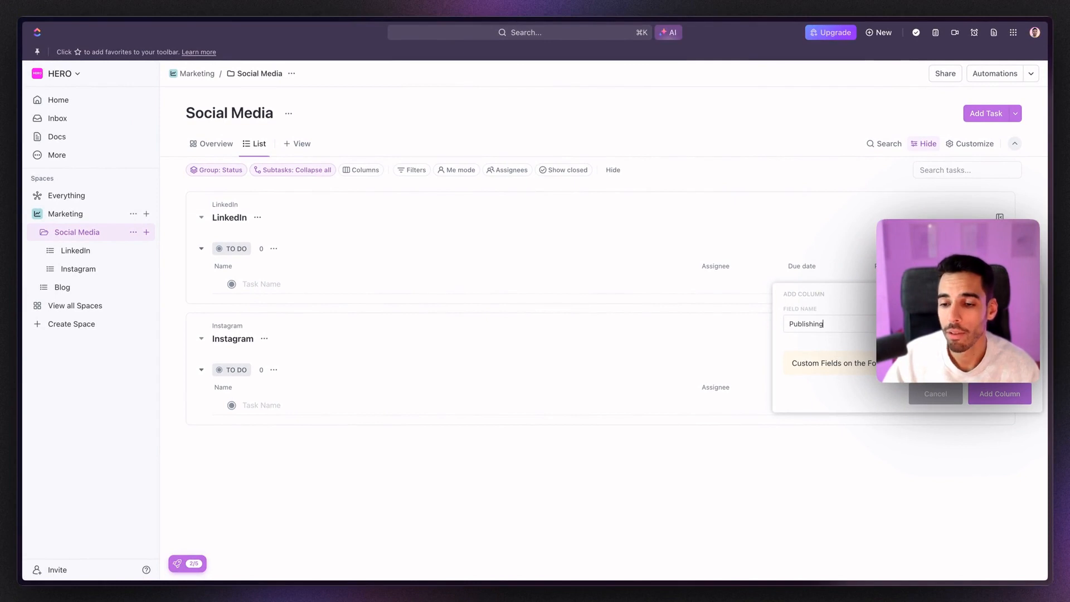
left_click(999, 395)
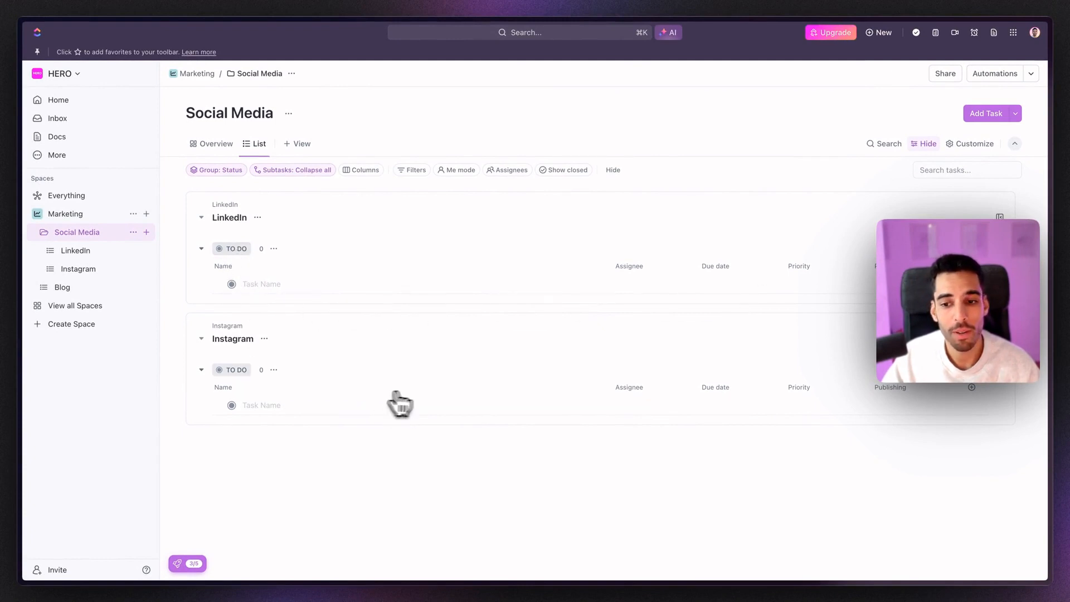
Step: Check the new Publishing column in the LinkedIn list, then open the Blog list
left_click(77, 252)
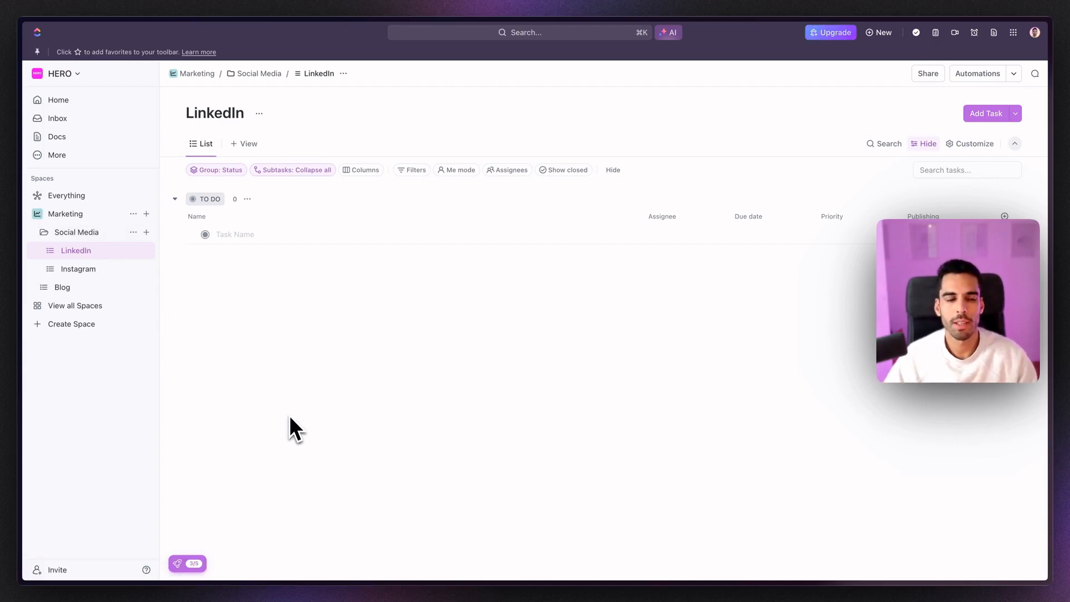
left_click(61, 289)
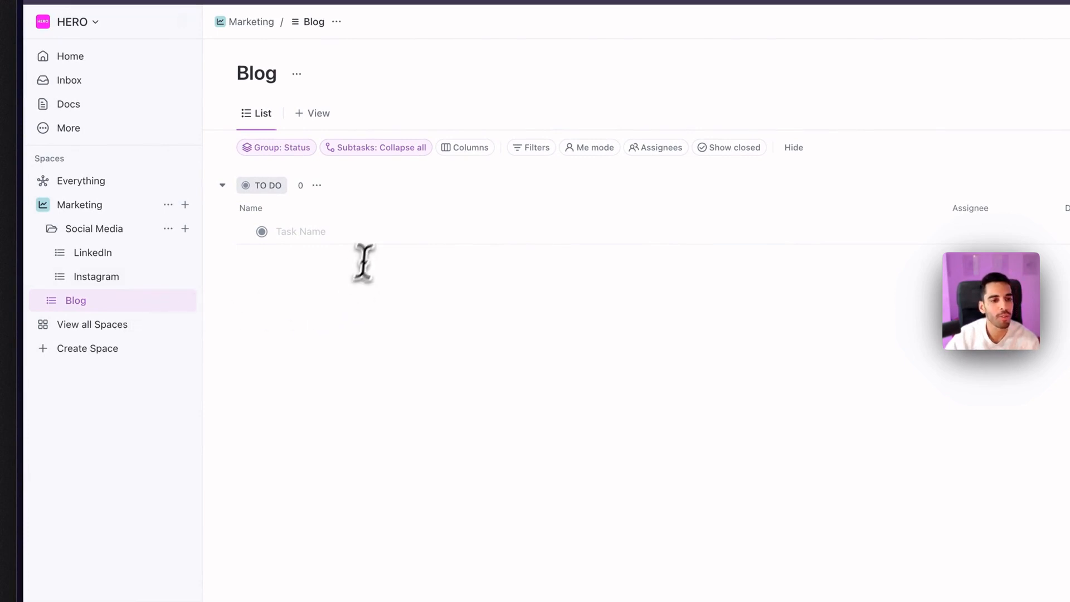
Step: Create the task 'Blog Post : How to use ClickUp in 2024' in the Blog list
left_click(353, 231)
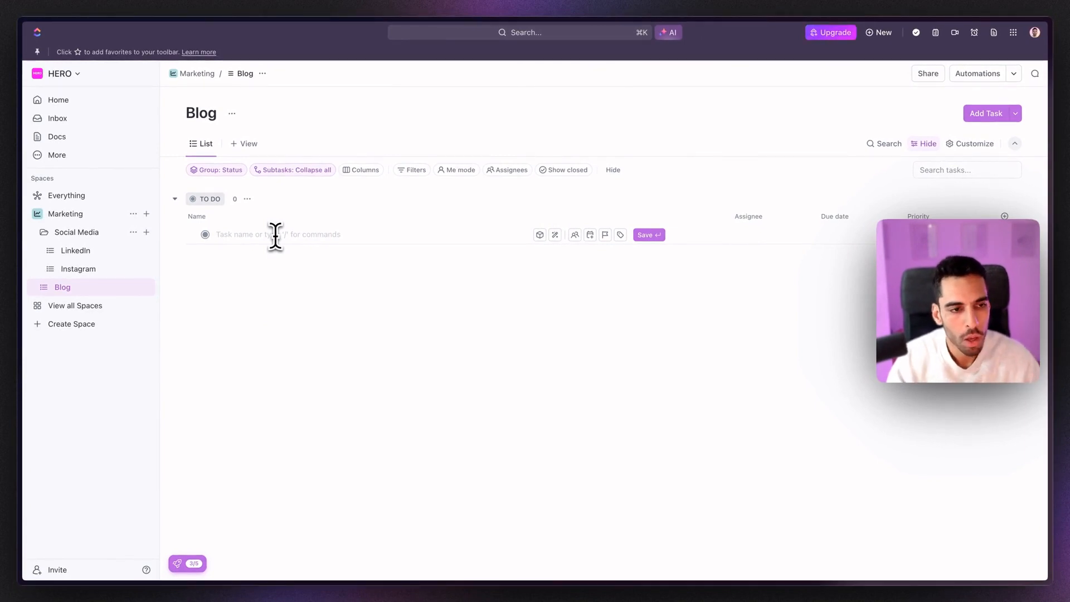
type("Blo")
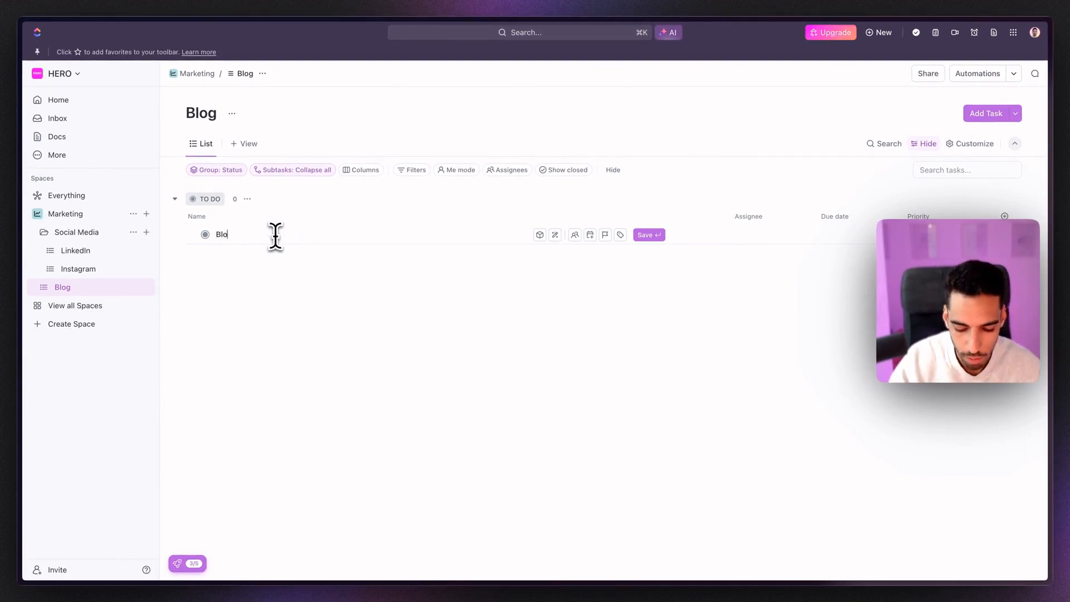
type("g Post ")
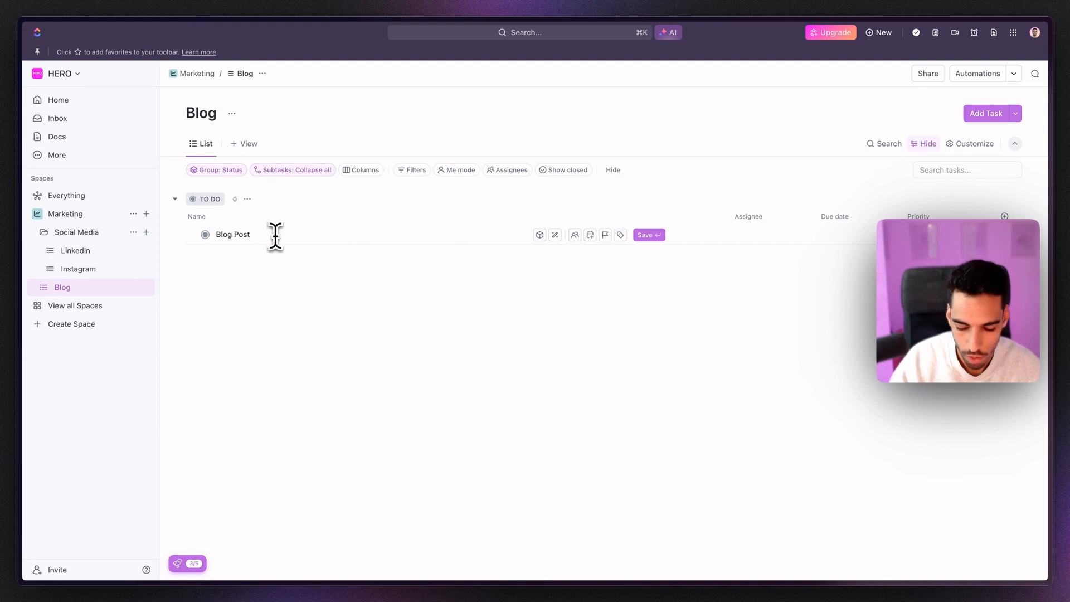
type(": How to use CU")
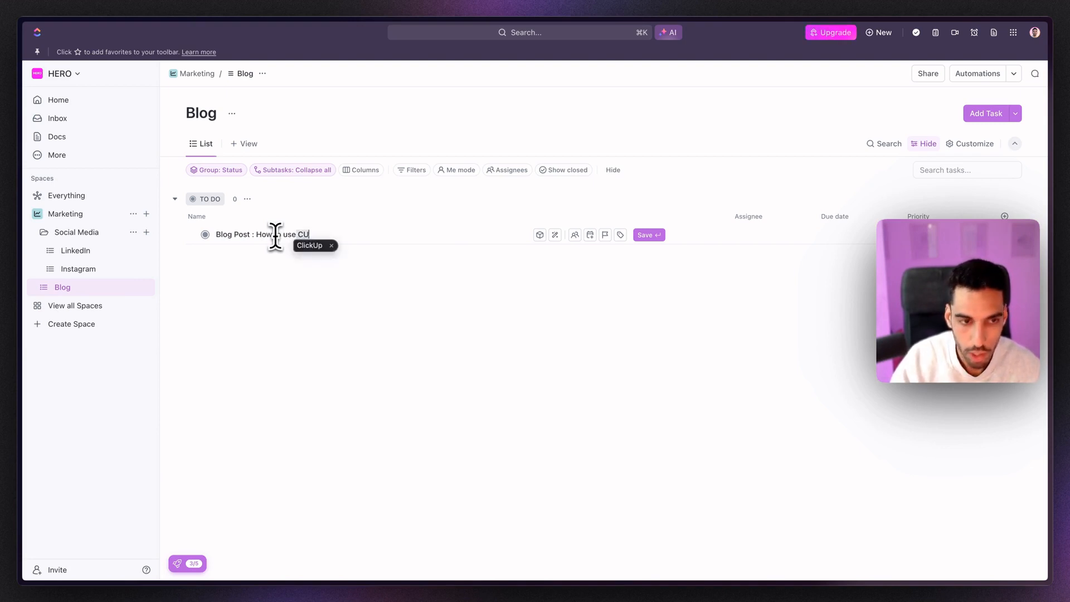
key("Tab")
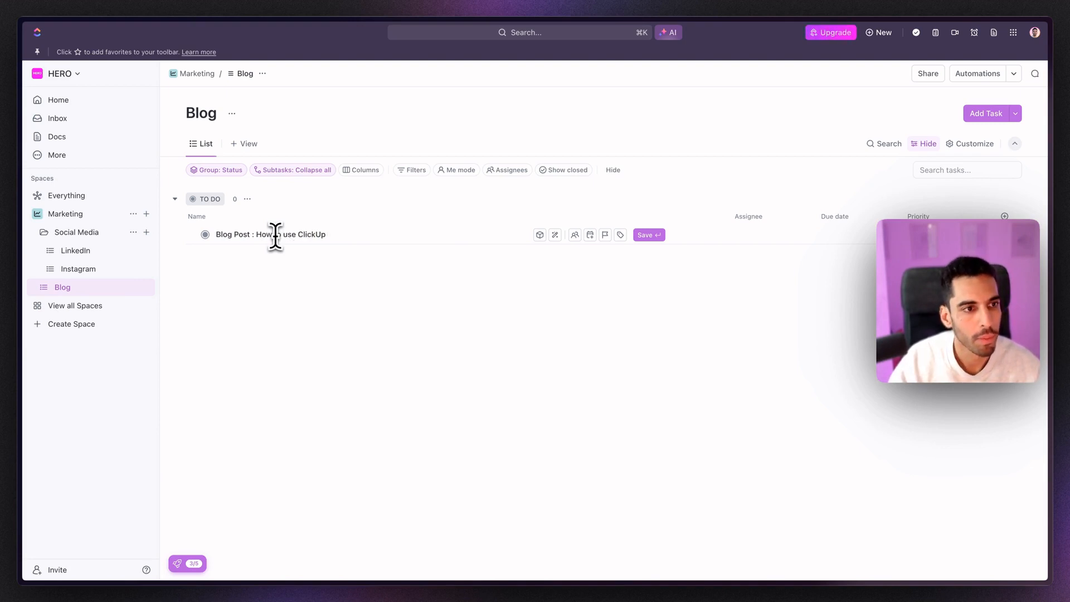
type("in 2024")
key("Return")
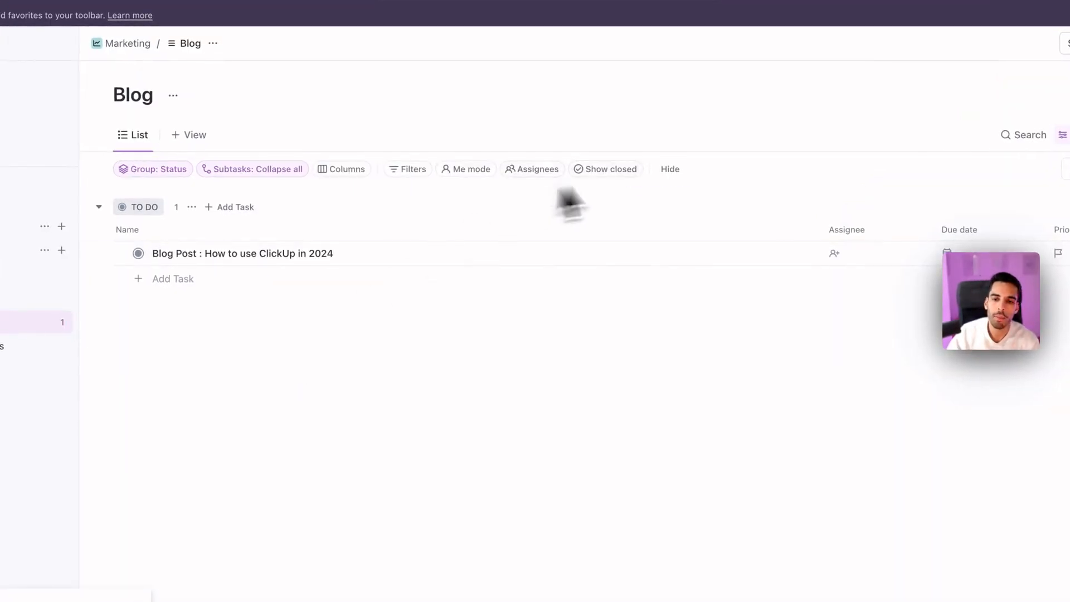
Step: Assign the Blog Post task to yourself, make it due Thursday 29 February, with High priority
left_click(853, 253)
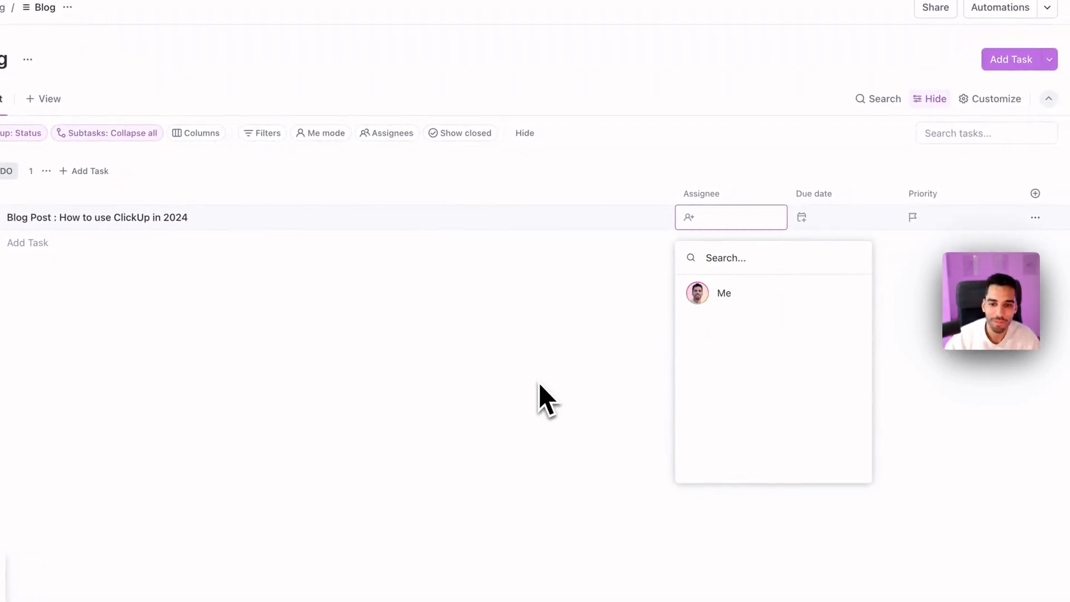
left_click(702, 298)
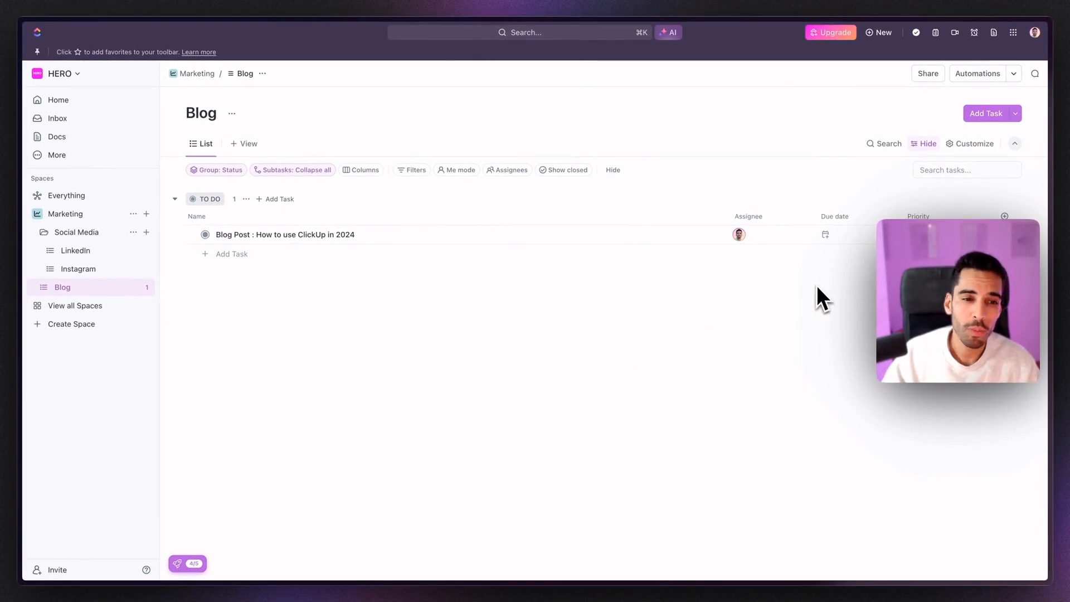
left_click(835, 250)
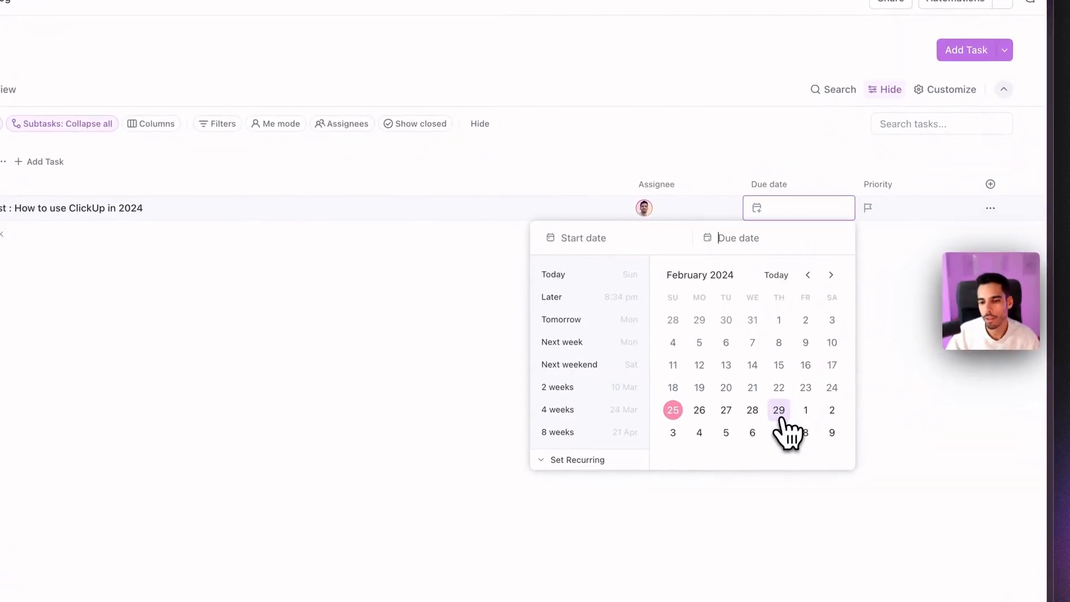
left_click(783, 418)
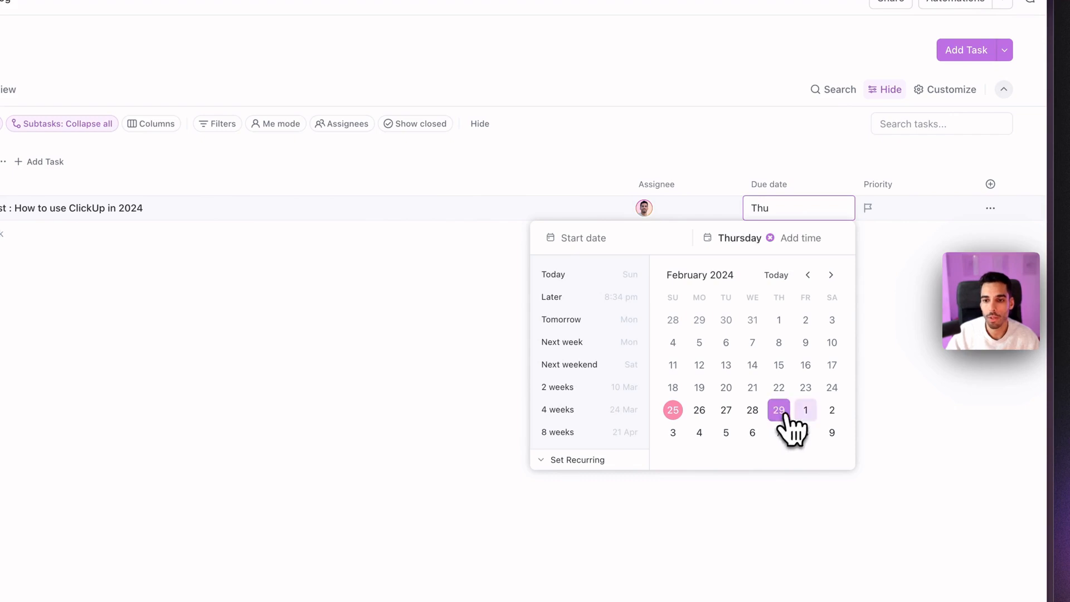
left_click(935, 338)
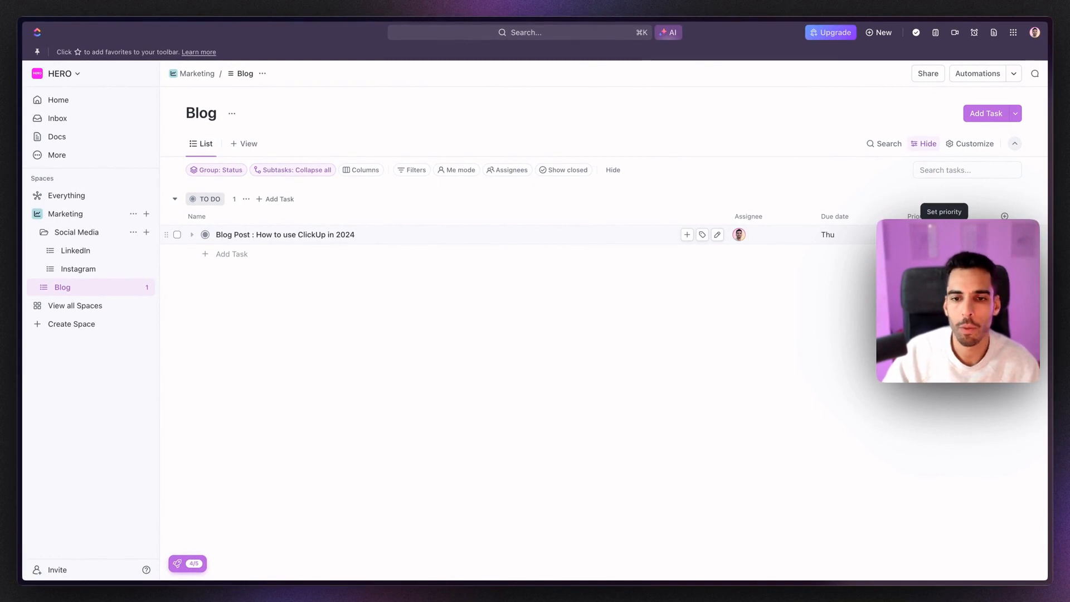
left_click(942, 234)
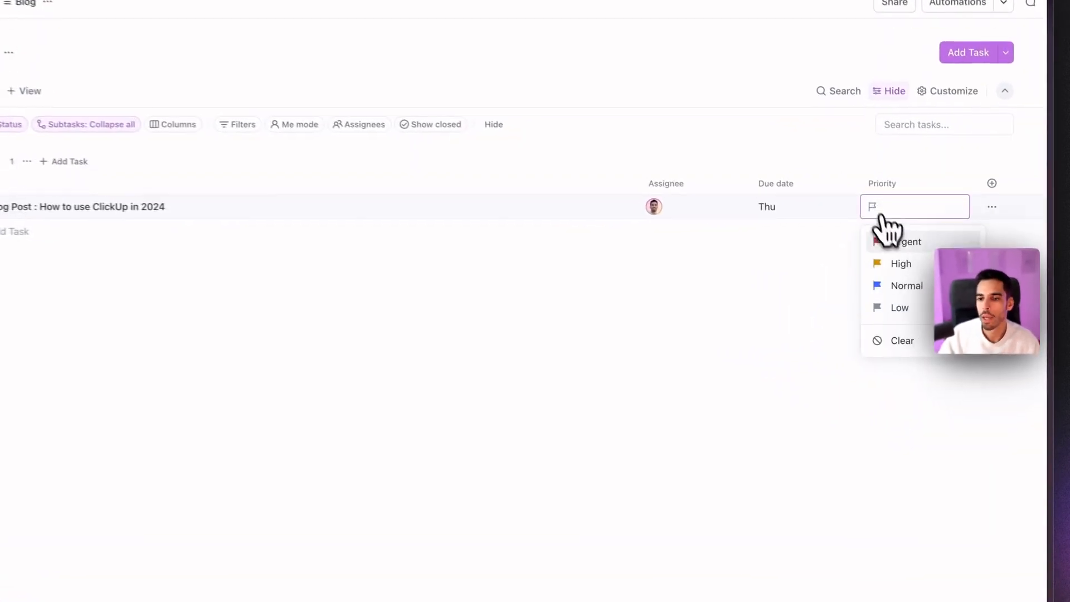
left_click(870, 267)
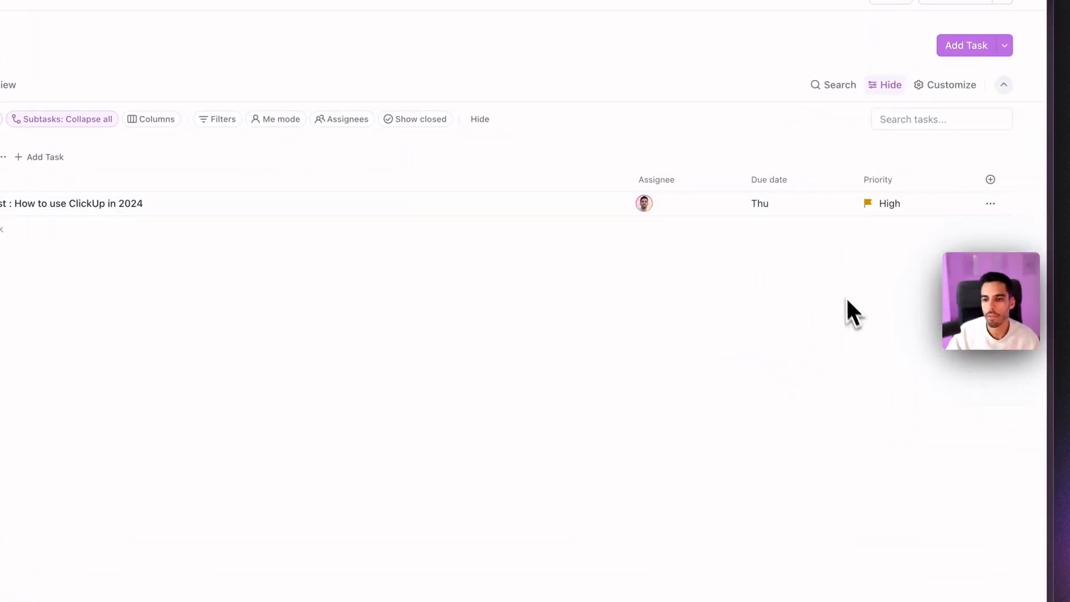
left_click(990, 182)
left_click(905, 227)
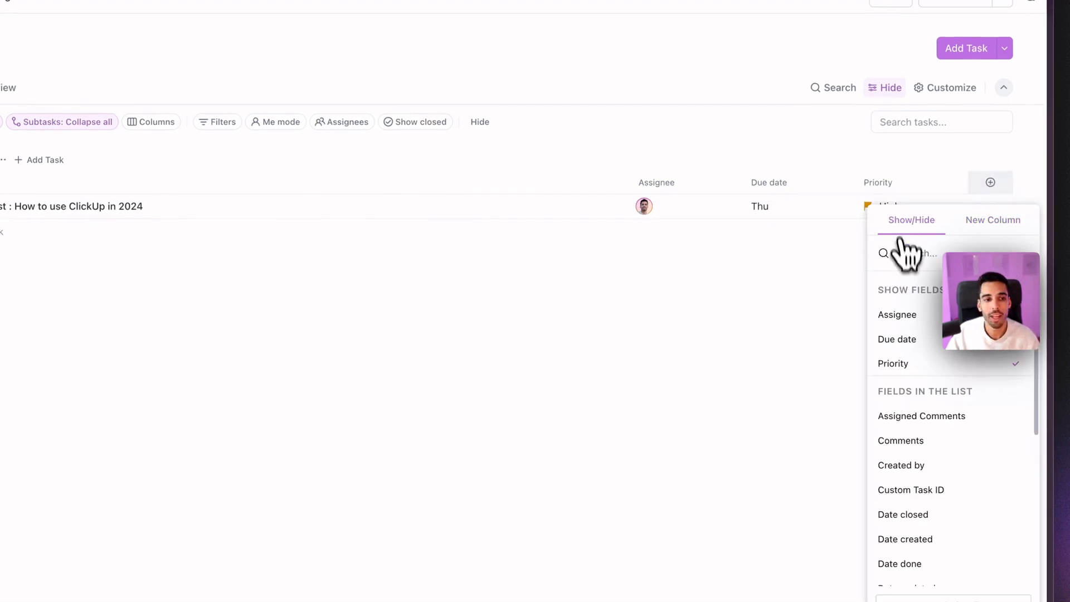
scroll(927, 440, "down", 3)
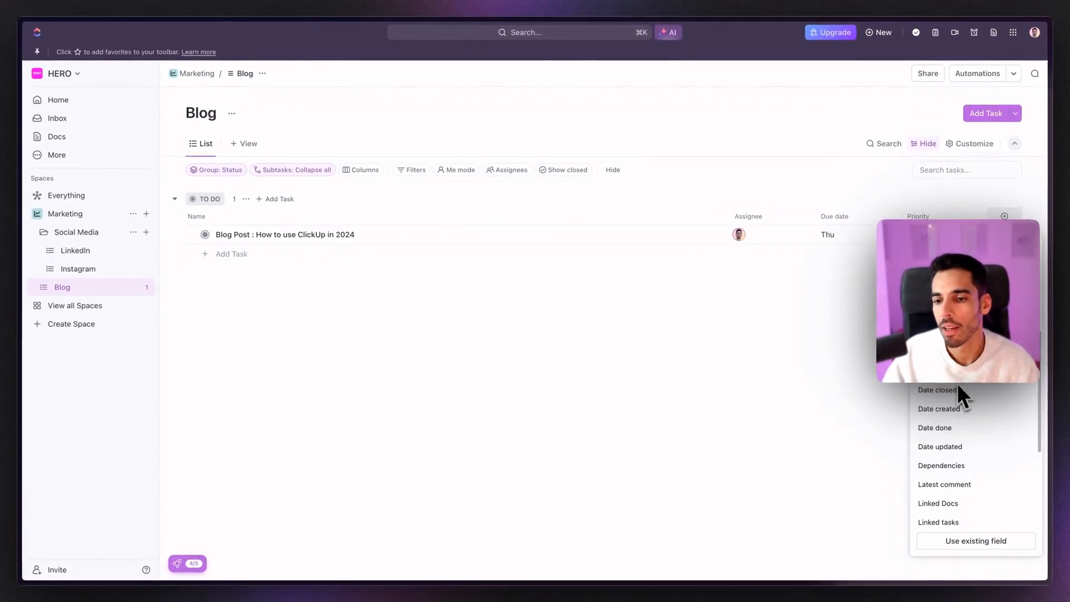
scroll(957, 384, "down", 1)
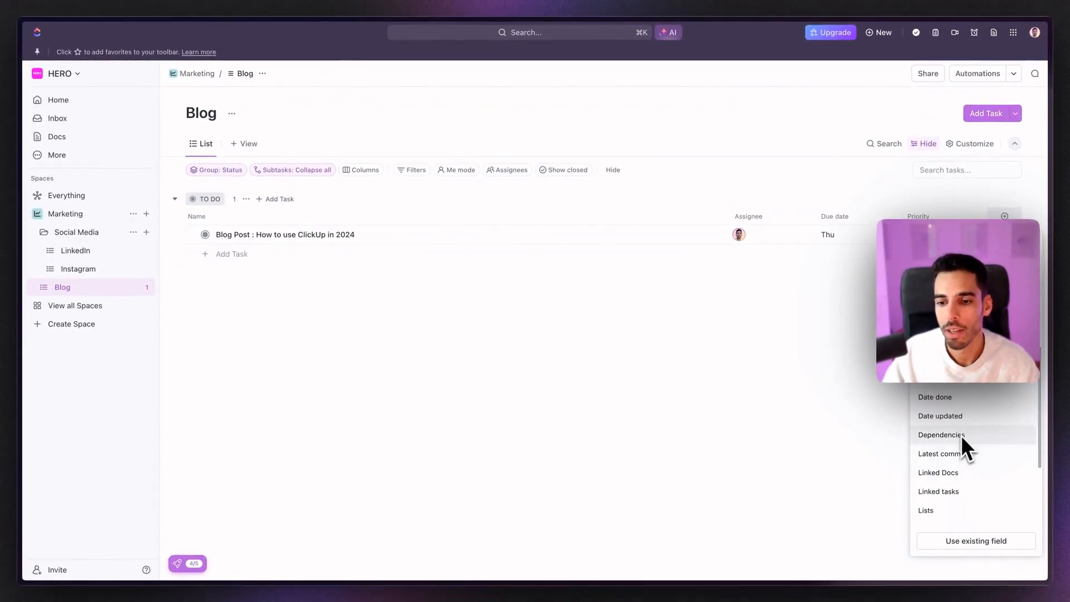
scroll(955, 432, "down", 1)
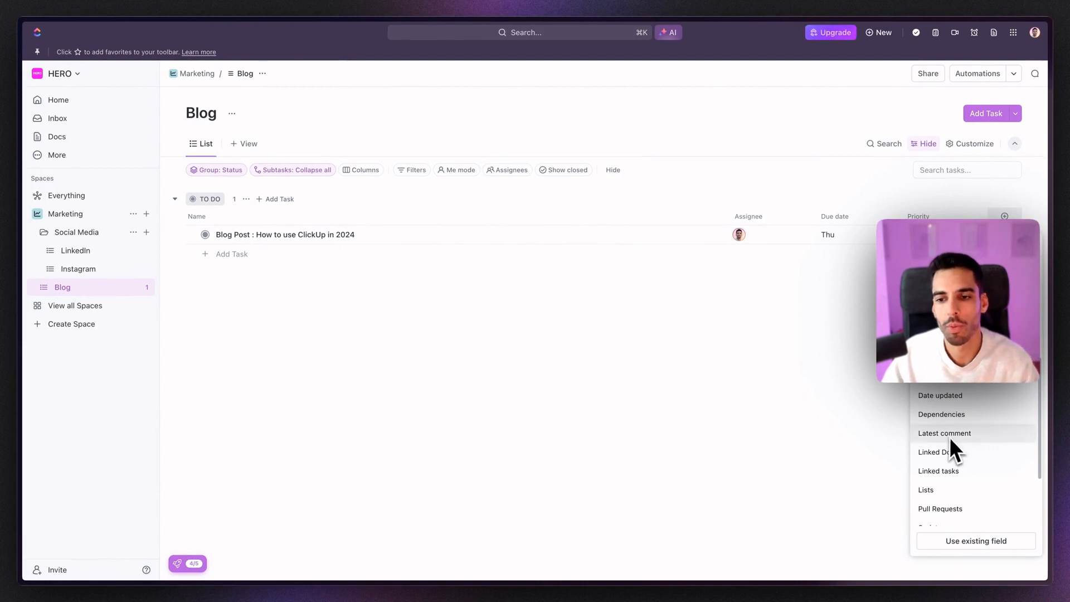
left_click(860, 389)
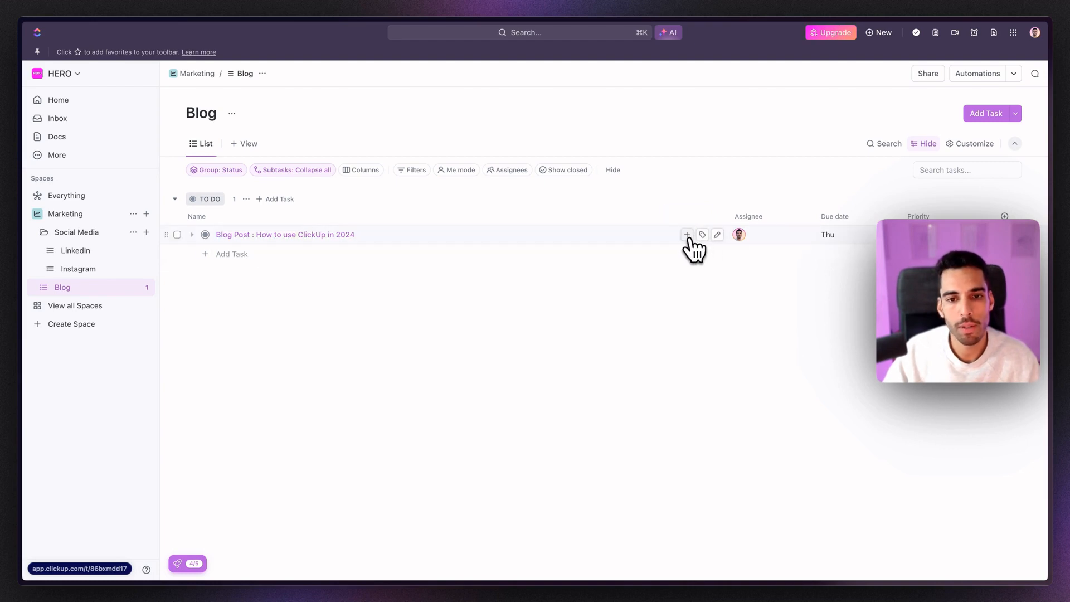
Step: Add subtasks 'Research' and 'Writing' under the Blog Post task
left_click(688, 234)
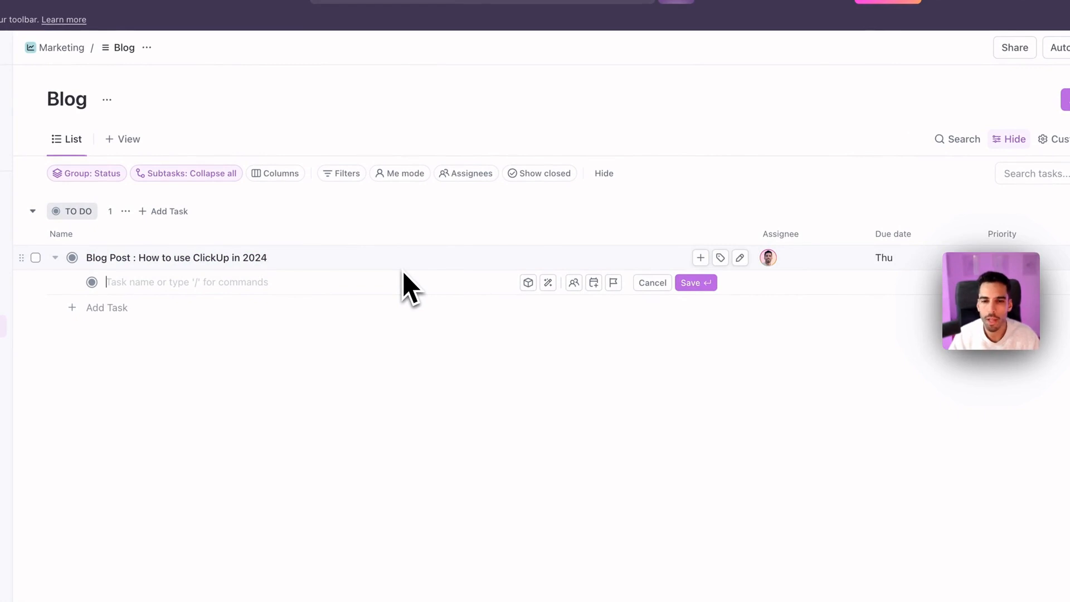
type("R")
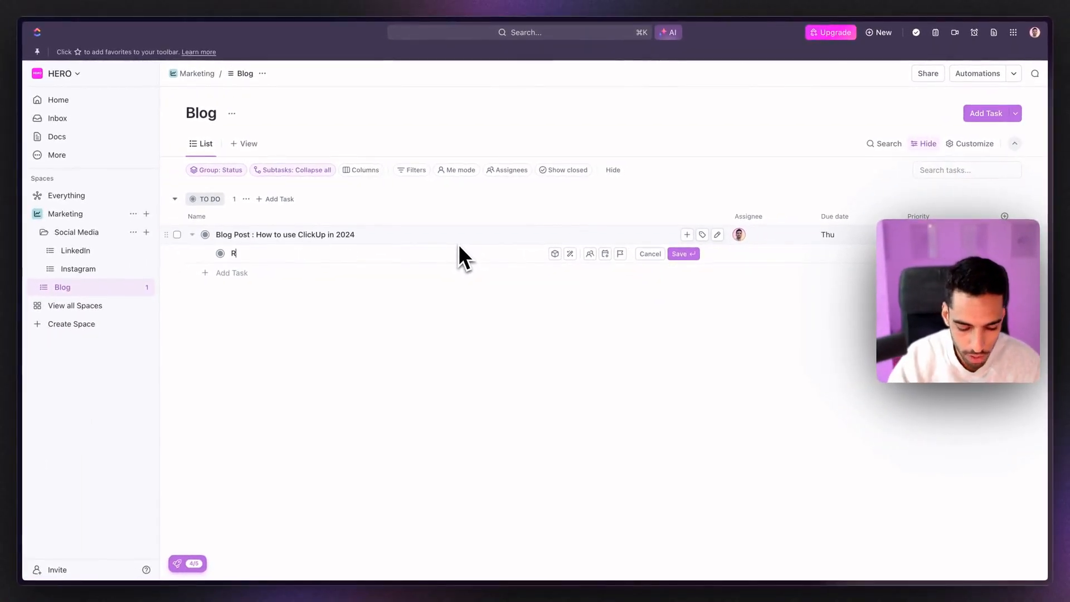
type("esearch")
key("Return")
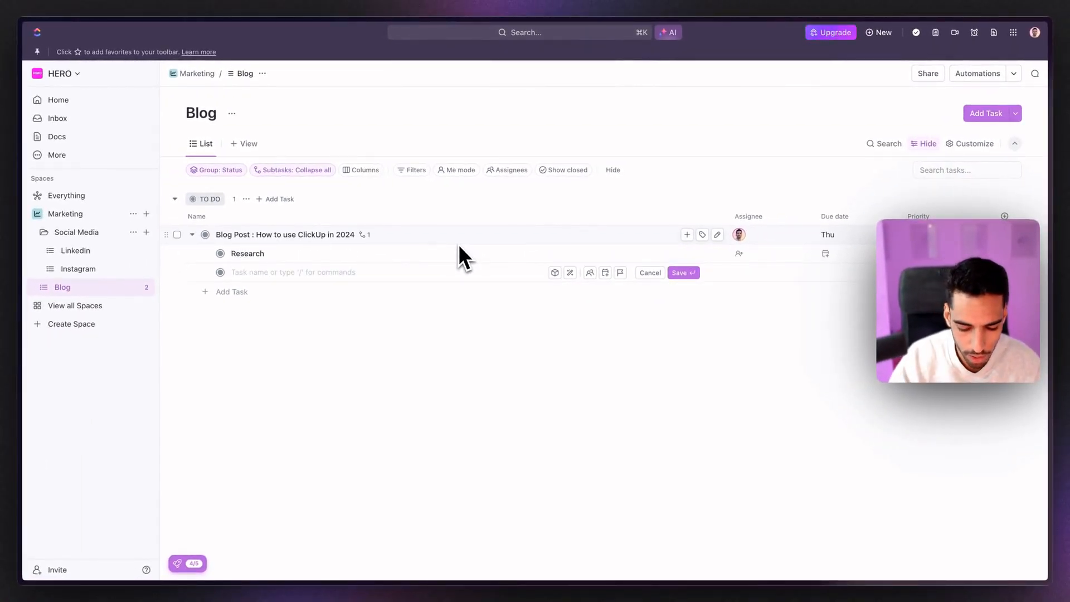
type("Writing")
key("Return")
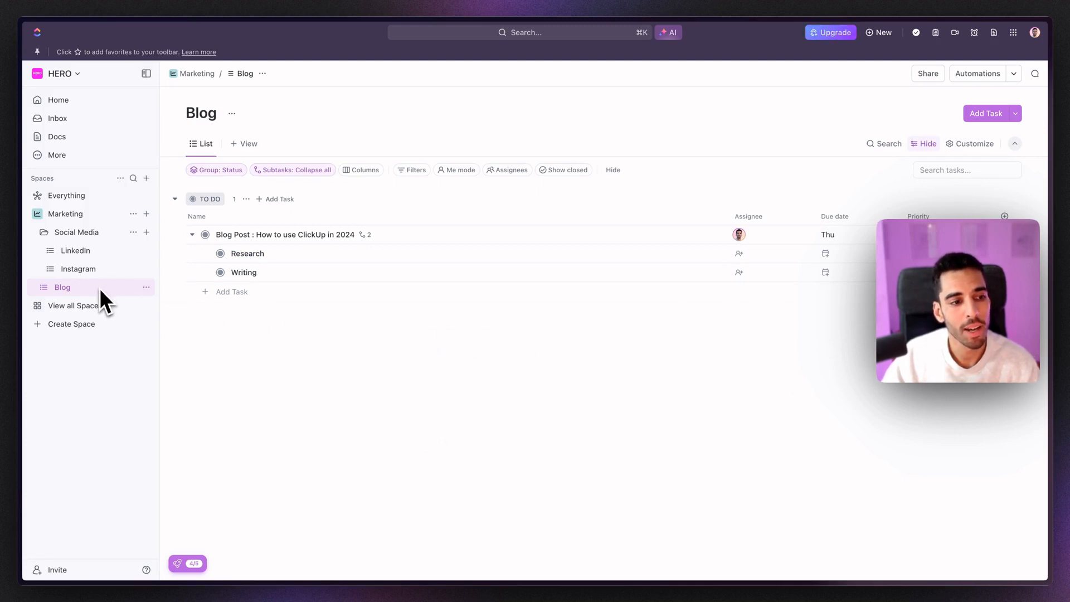
Step: Share the Blog list by inviting a new member through their e-mail address
right_click(99, 288)
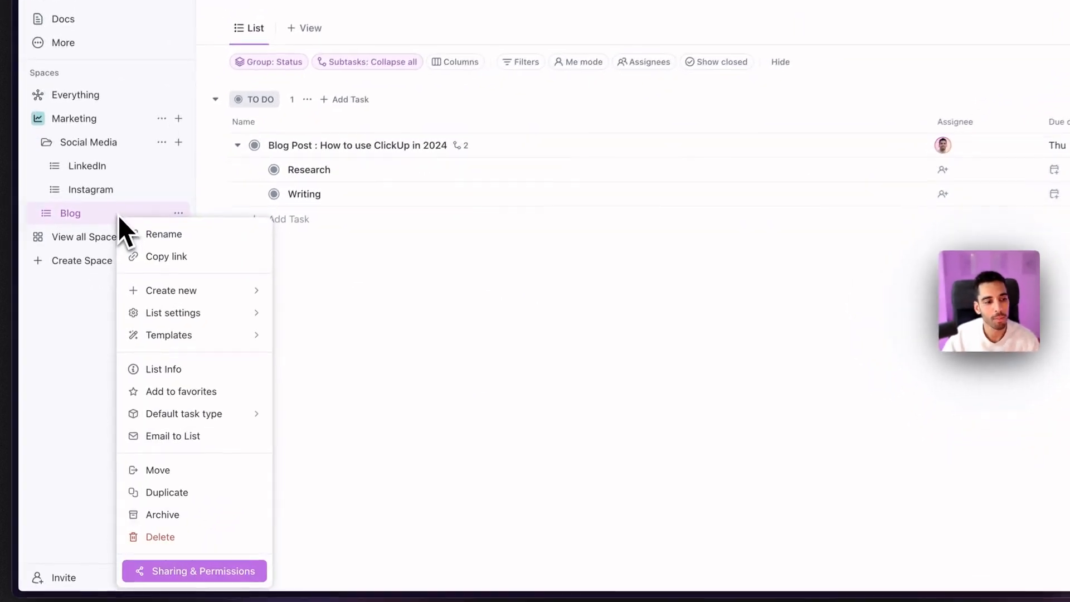
left_click(239, 572)
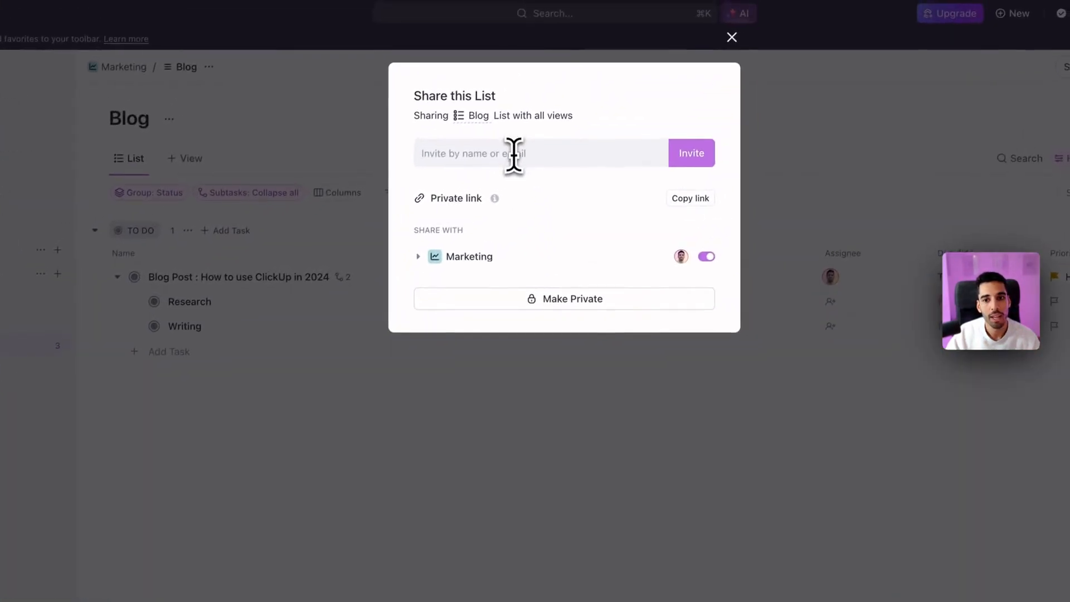
left_click(522, 143)
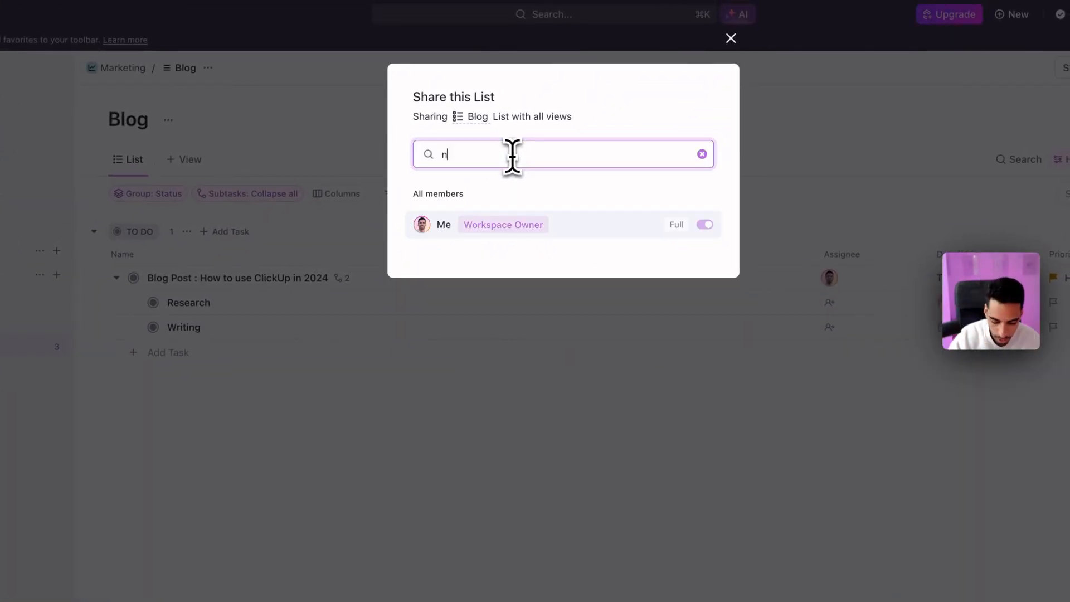
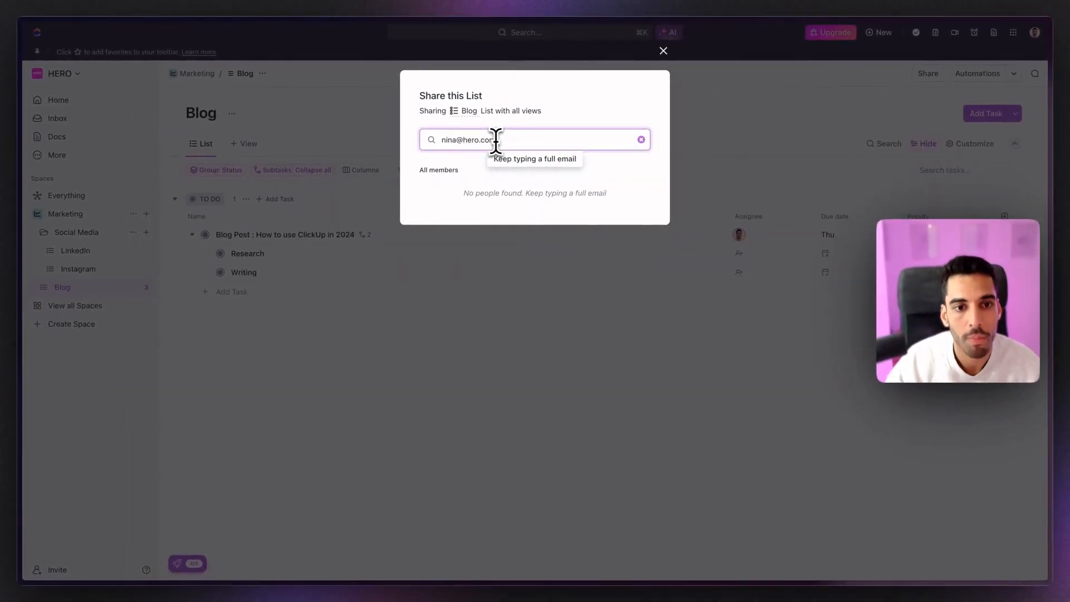
left_click(503, 164)
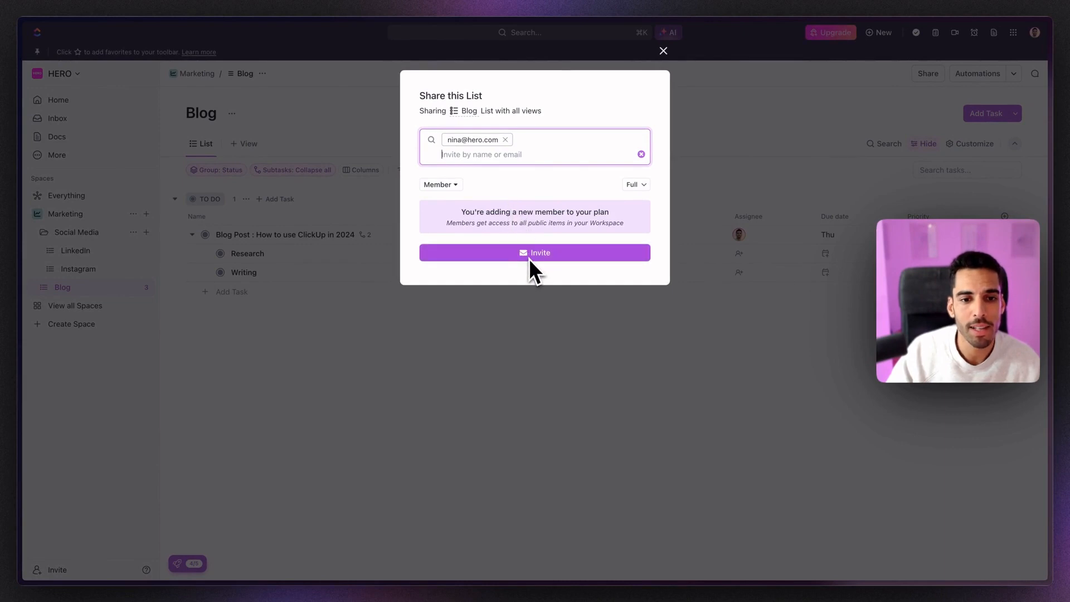
left_click(543, 253)
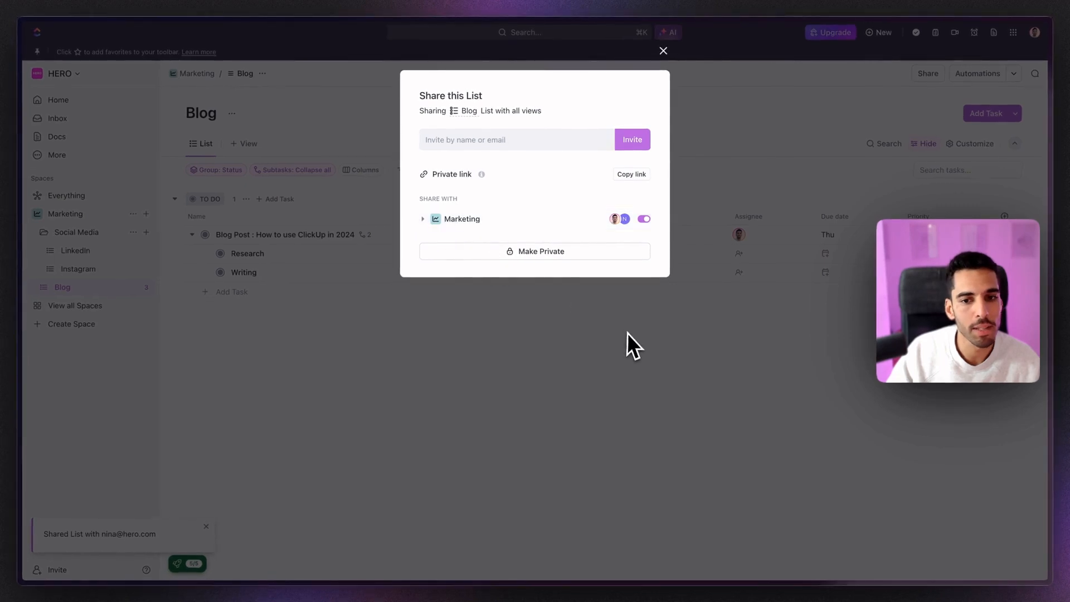
left_click(627, 337)
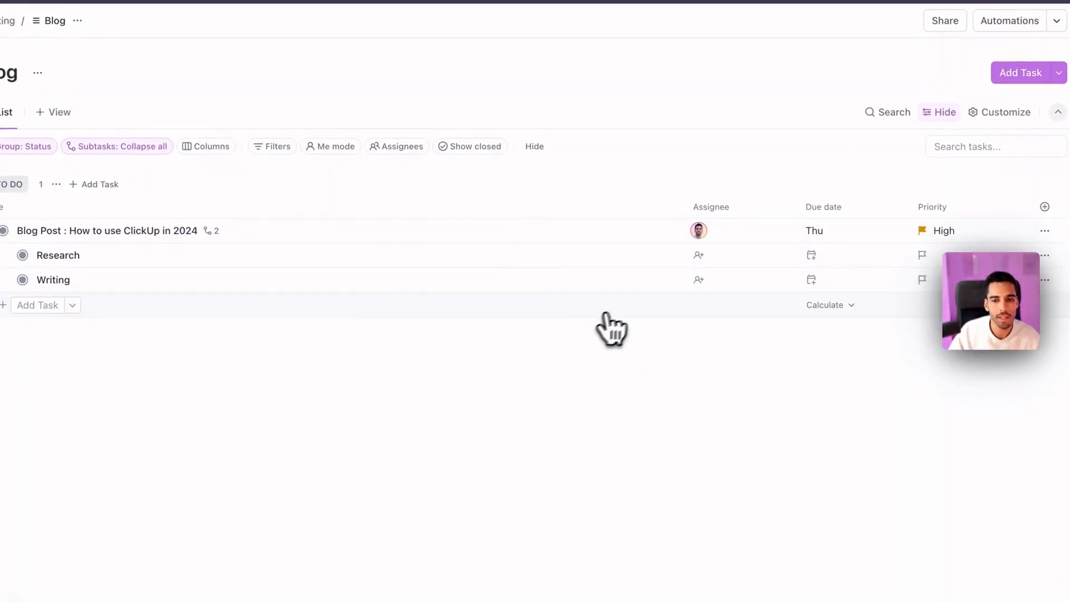
left_click(698, 255)
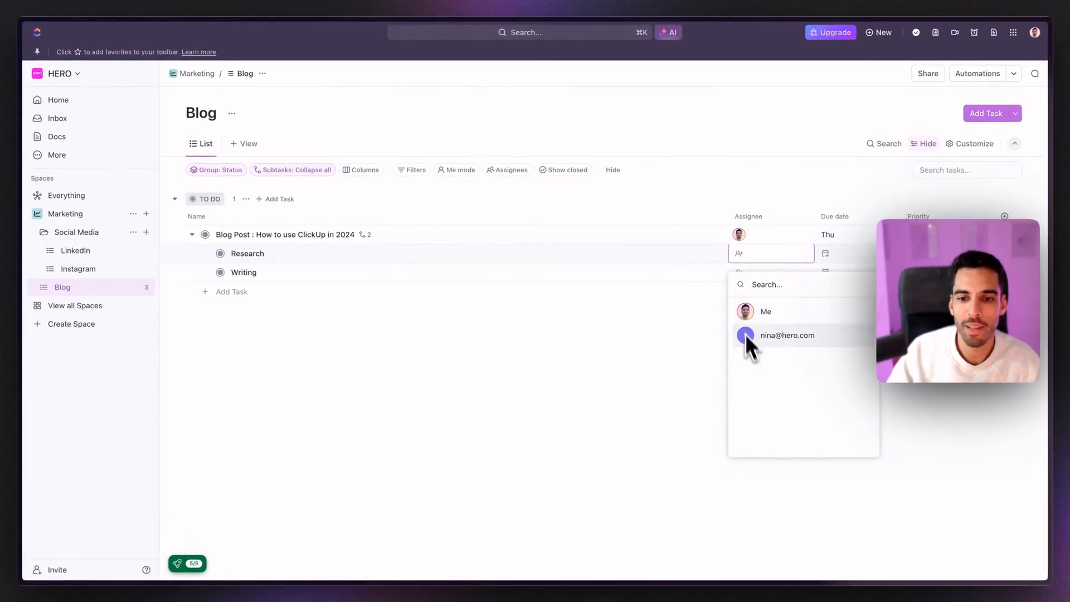
Step: Assign the invited member to both the Research and Writing subtasks
left_click(746, 336)
left_click(739, 272)
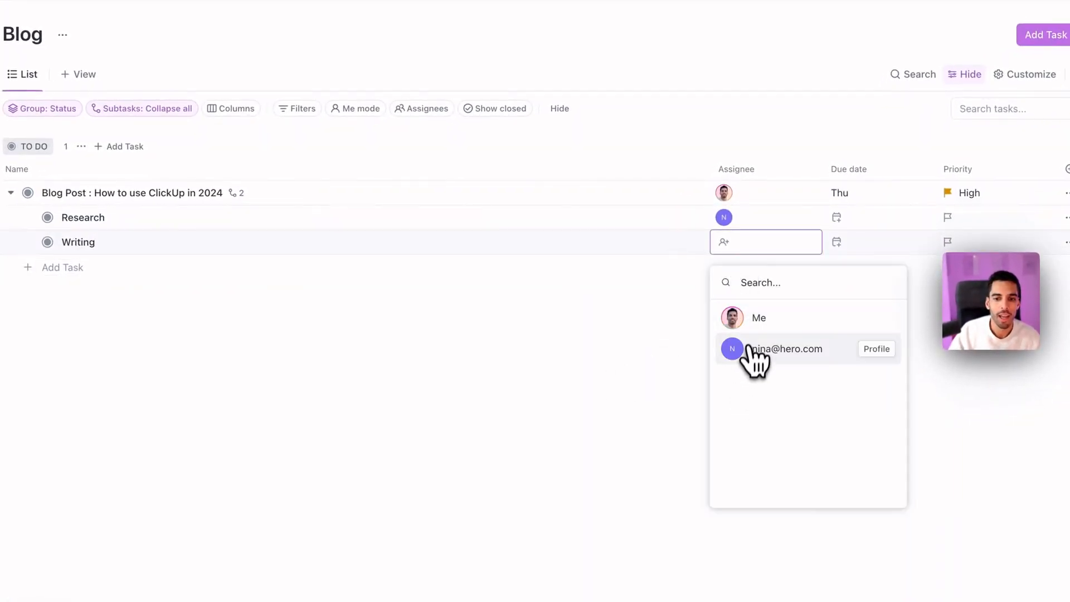
left_click(746, 349)
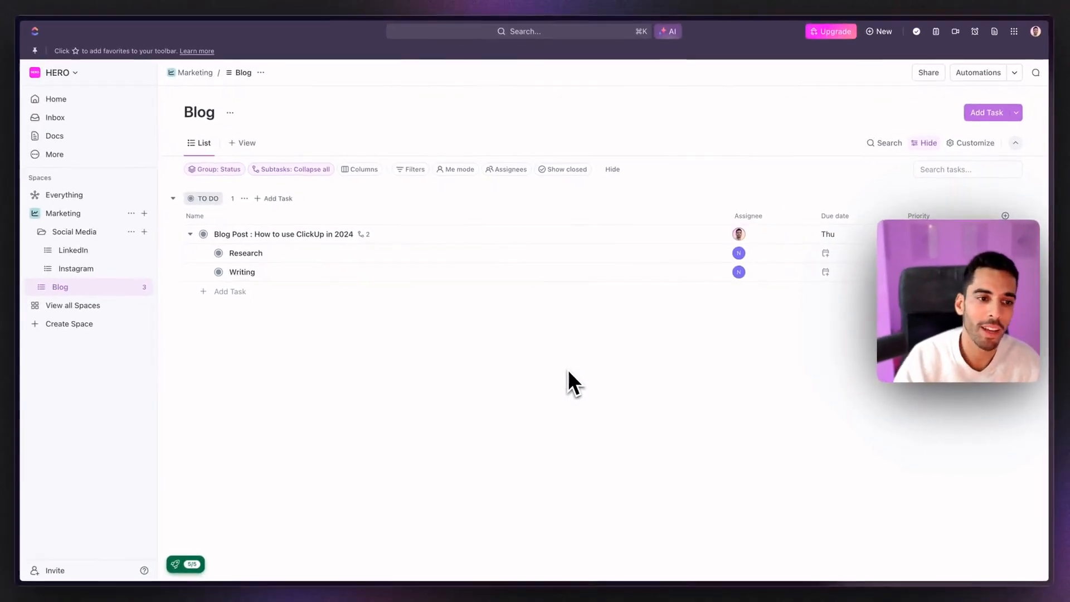
Step: Set Research due Tuesday 27 February and Writing due Wednesday 28 February
left_click(836, 255)
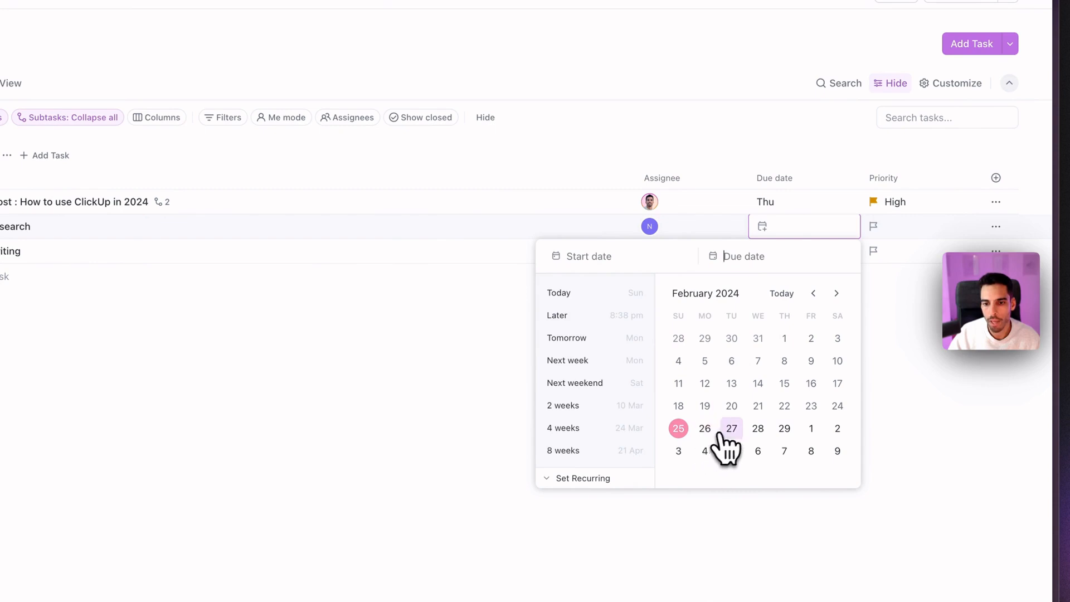
left_click(730, 429)
left_click(897, 341)
left_click(781, 254)
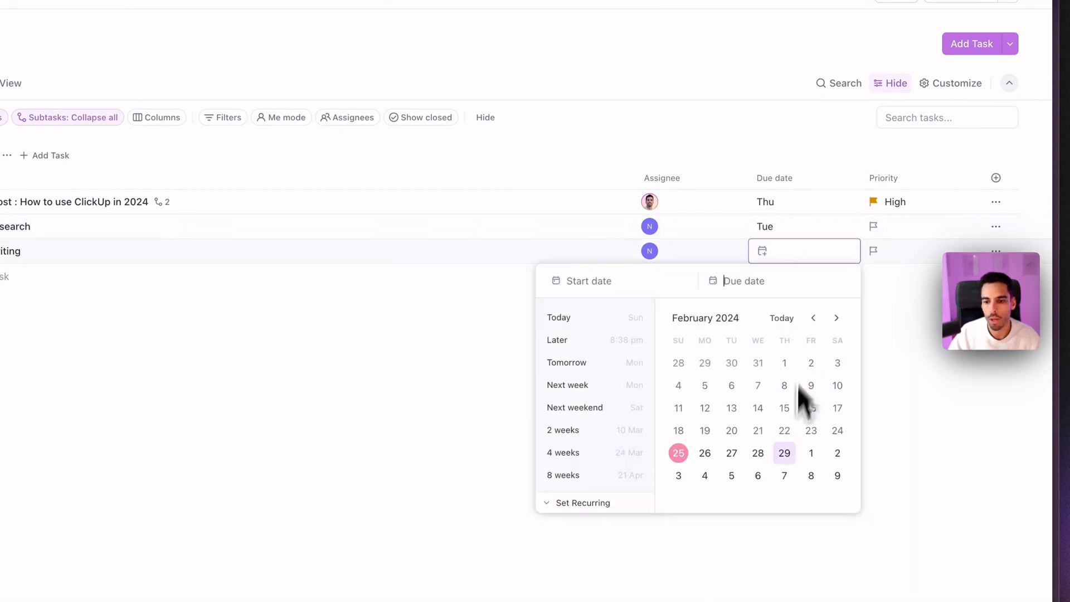
left_click(751, 457)
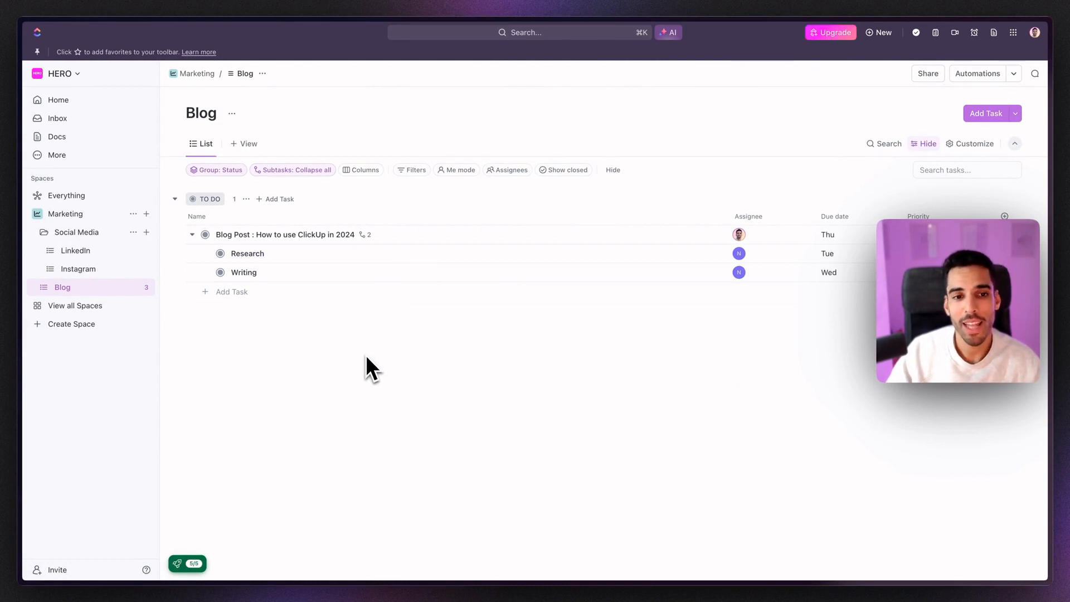
Step: Open the 'Blog Post : How to use ClickUp in 2024' task page to view its two subtasks
left_click(256, 234)
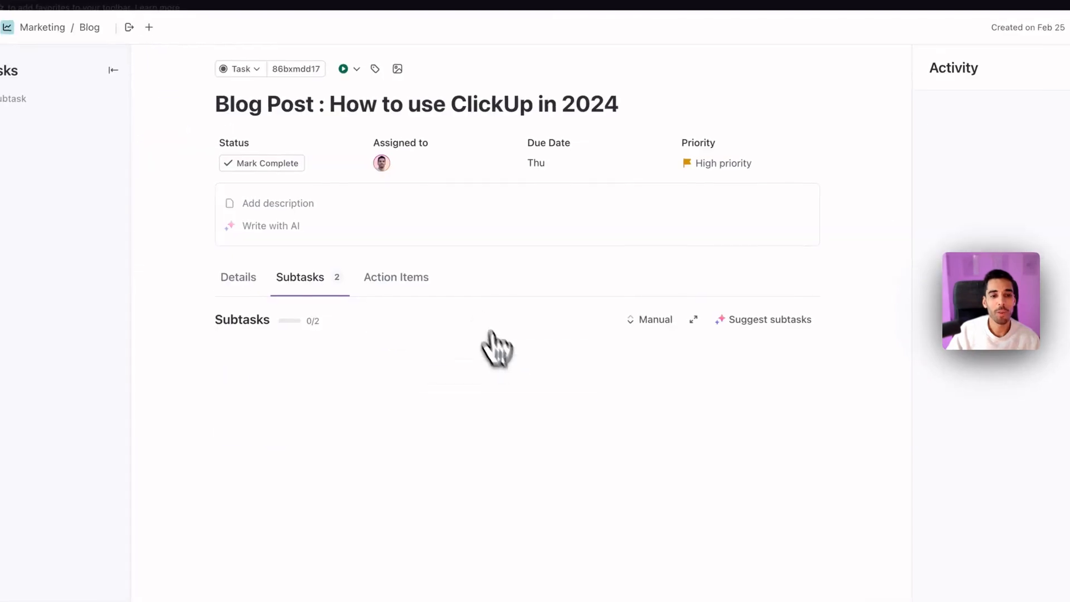